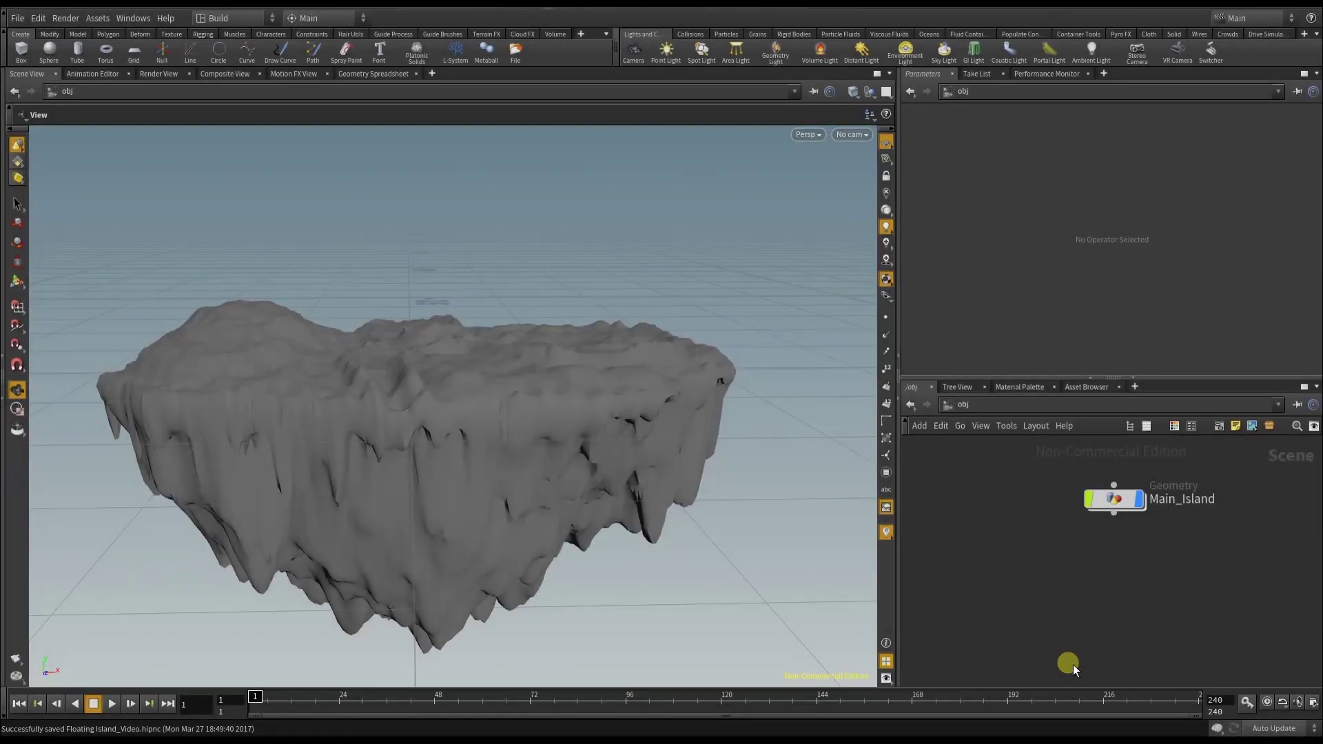
Step: Widen the network area and split it into two side-by-side panes
{"action": "left_click_drag", "start_coordinate": [587, 452], "coordinate": [536, 434]}
{"action": "middle_click_drag", "start_coordinate": [536, 434], "coordinate": [456, 461]}
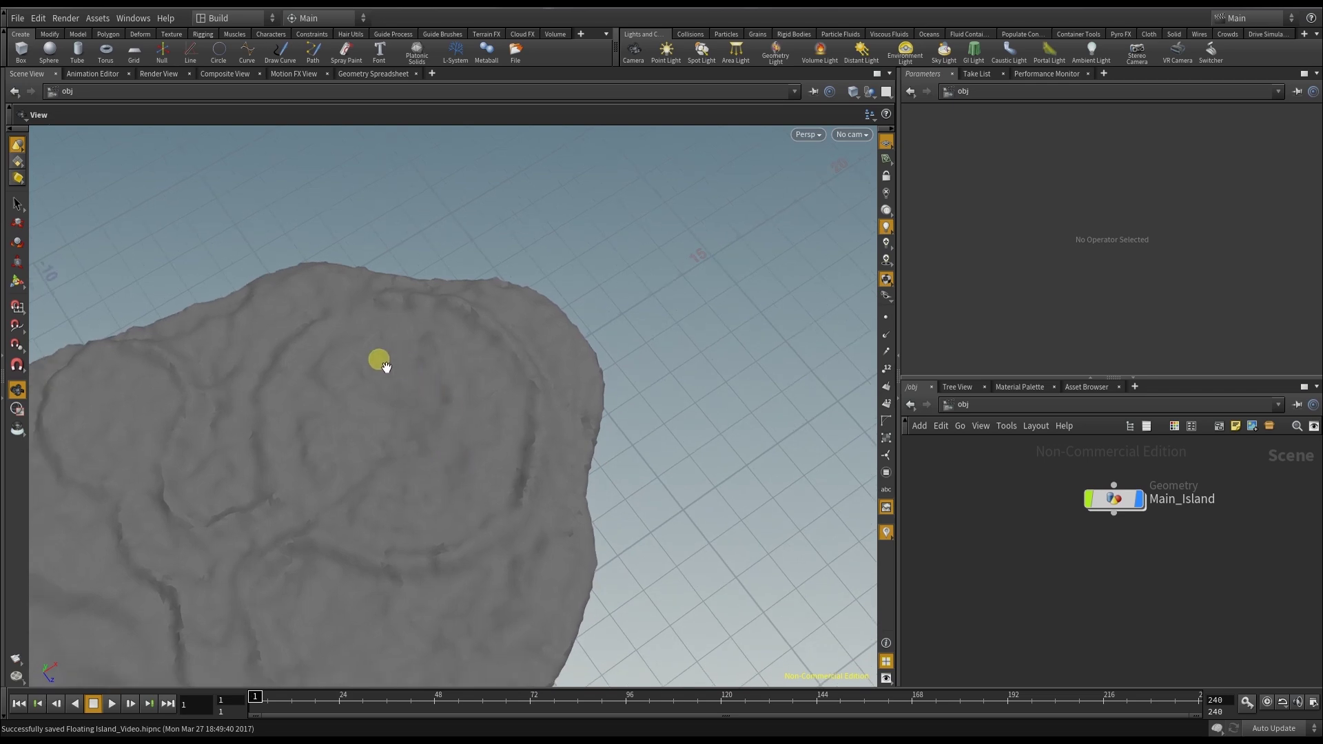
{"action": "left_click_drag", "start_coordinate": [392, 391], "coordinate": [383, 419]}
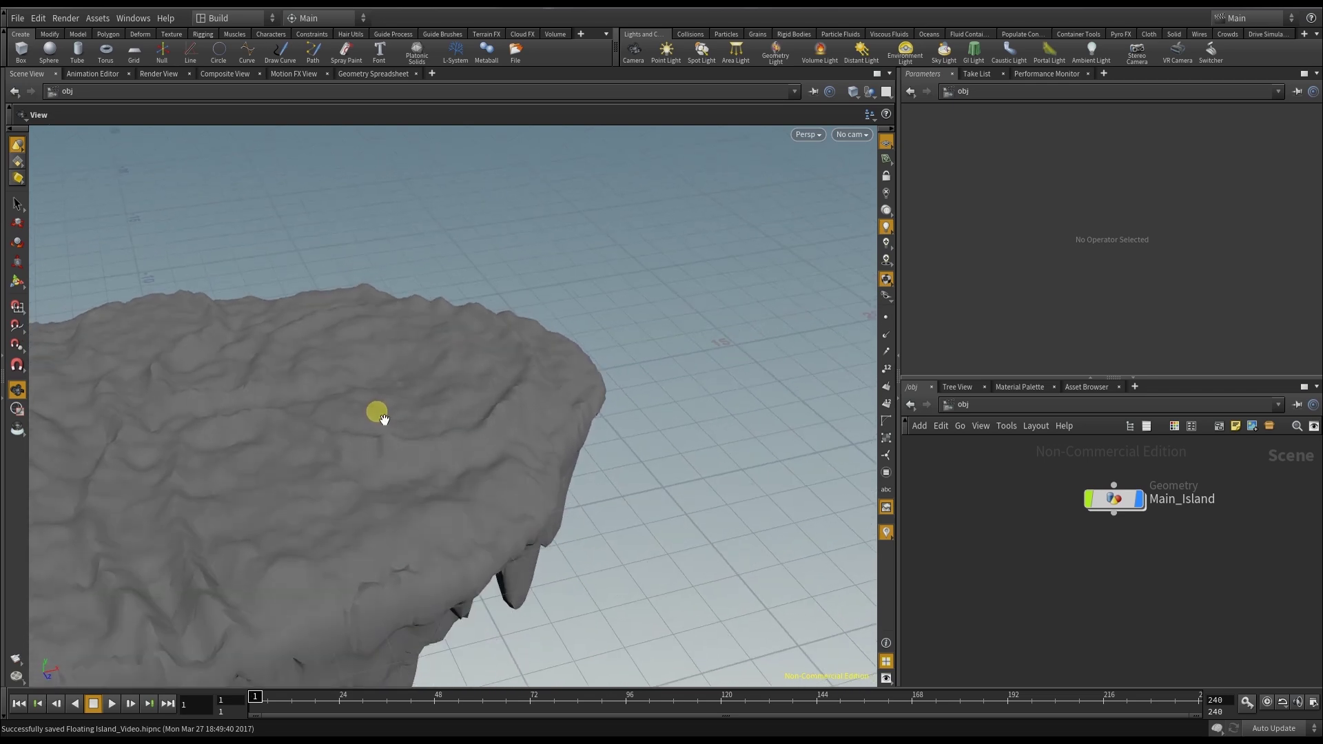
{"action": "left_click_drag", "start_coordinate": [907, 449], "coordinate": [520, 428]}
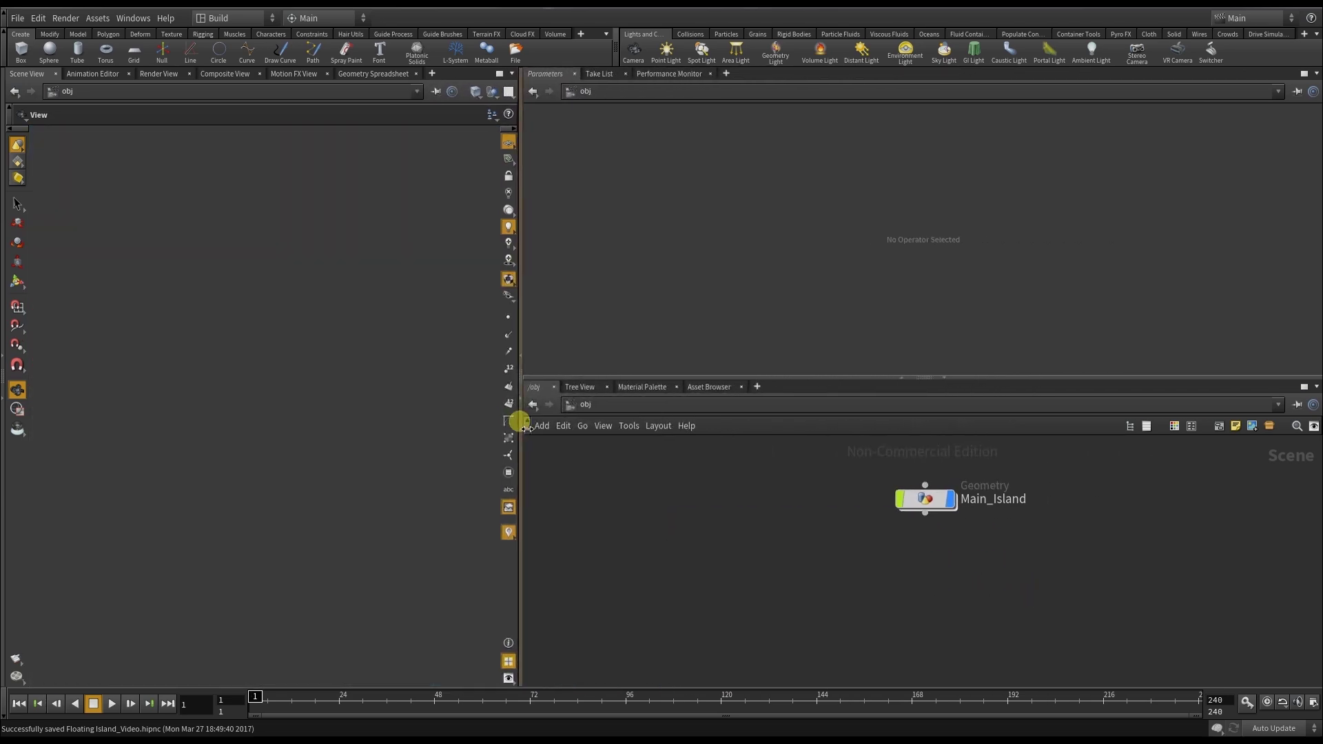
{"action": "left_click", "coordinate": [1316, 388]}
{"action": "left_click", "coordinate": [1244, 565]}
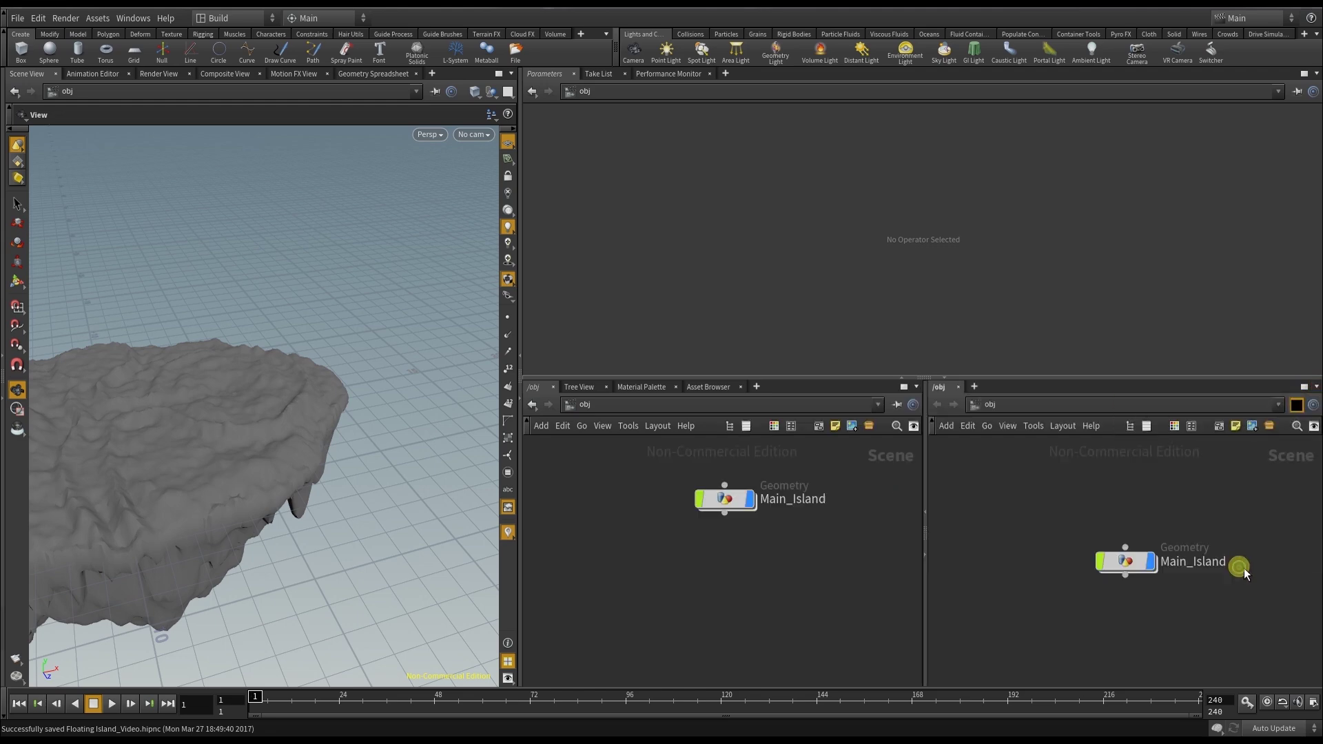
Step: Add a Parameters pane beside the network editor and collapse the top pane
{"action": "left_click", "coordinate": [974, 388]}
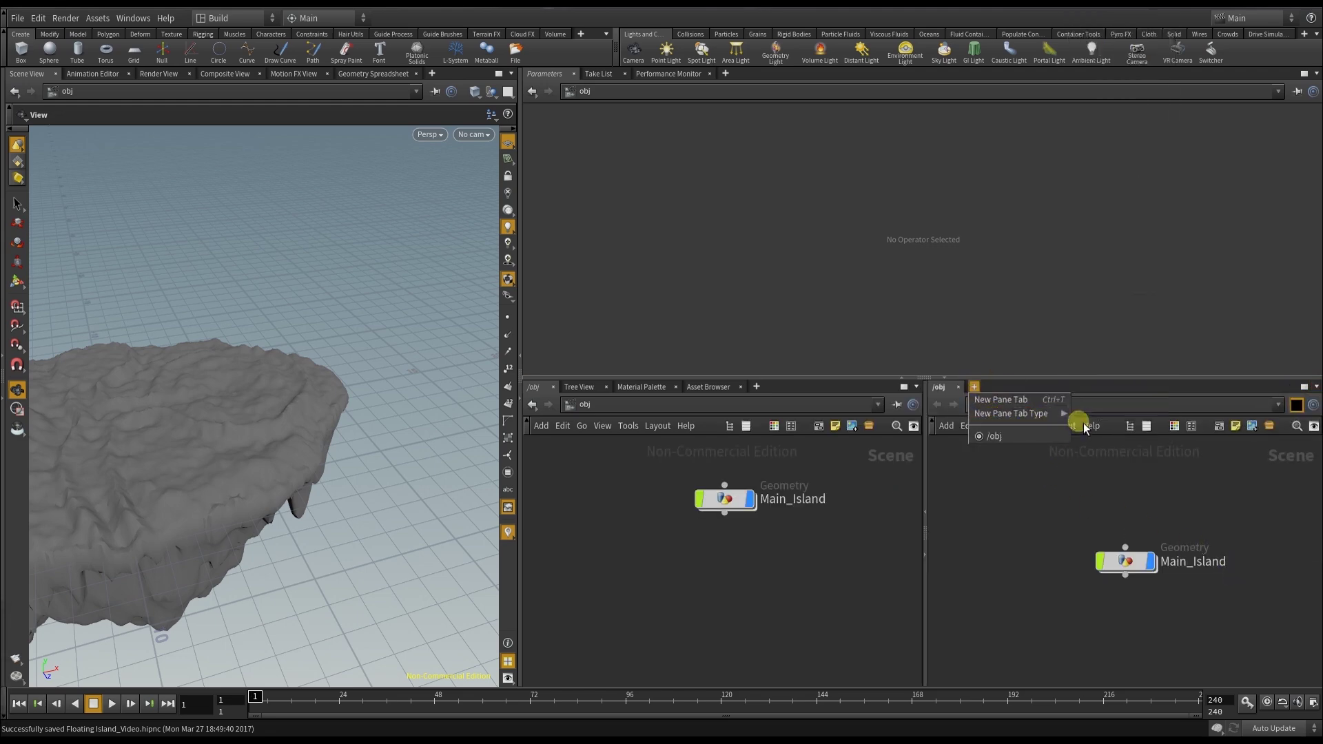
{"action": "mouse_move", "coordinate": [987, 419]}
{"action": "left_click", "coordinate": [1095, 43]}
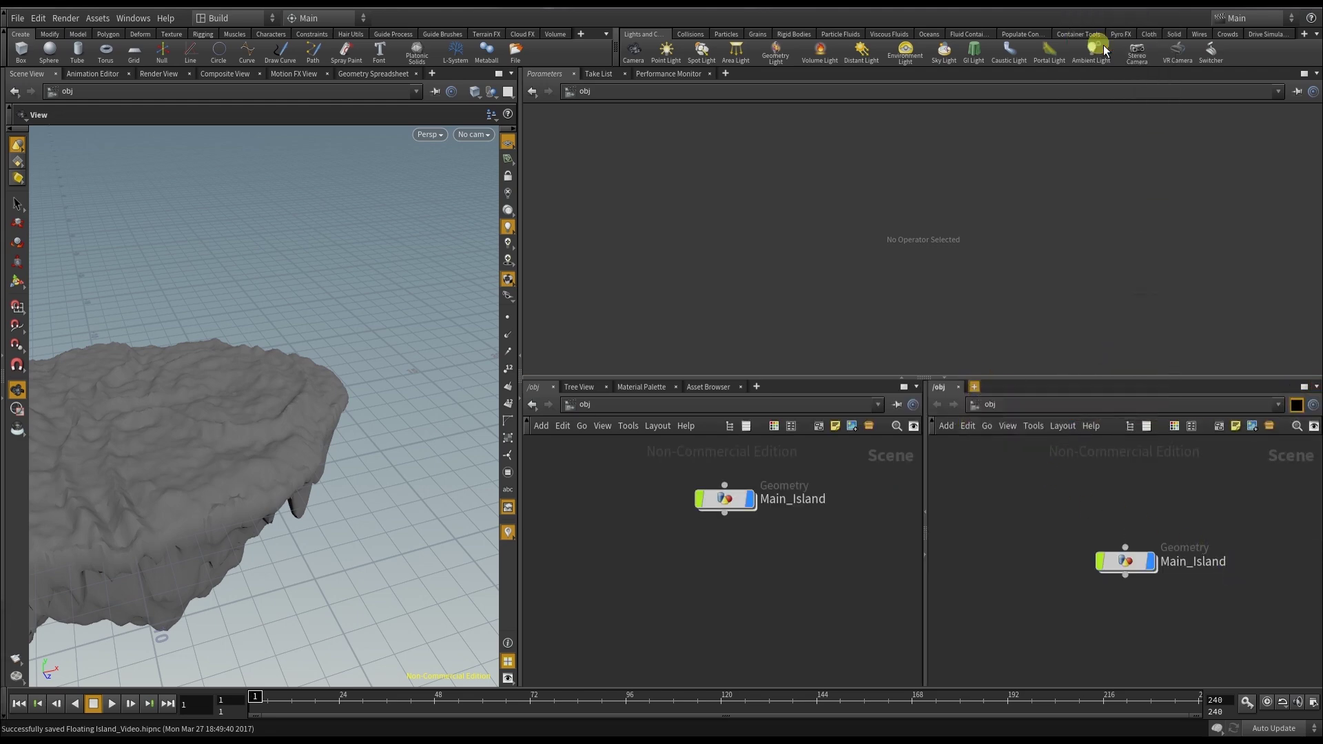
{"action": "left_click", "coordinate": [905, 378]}
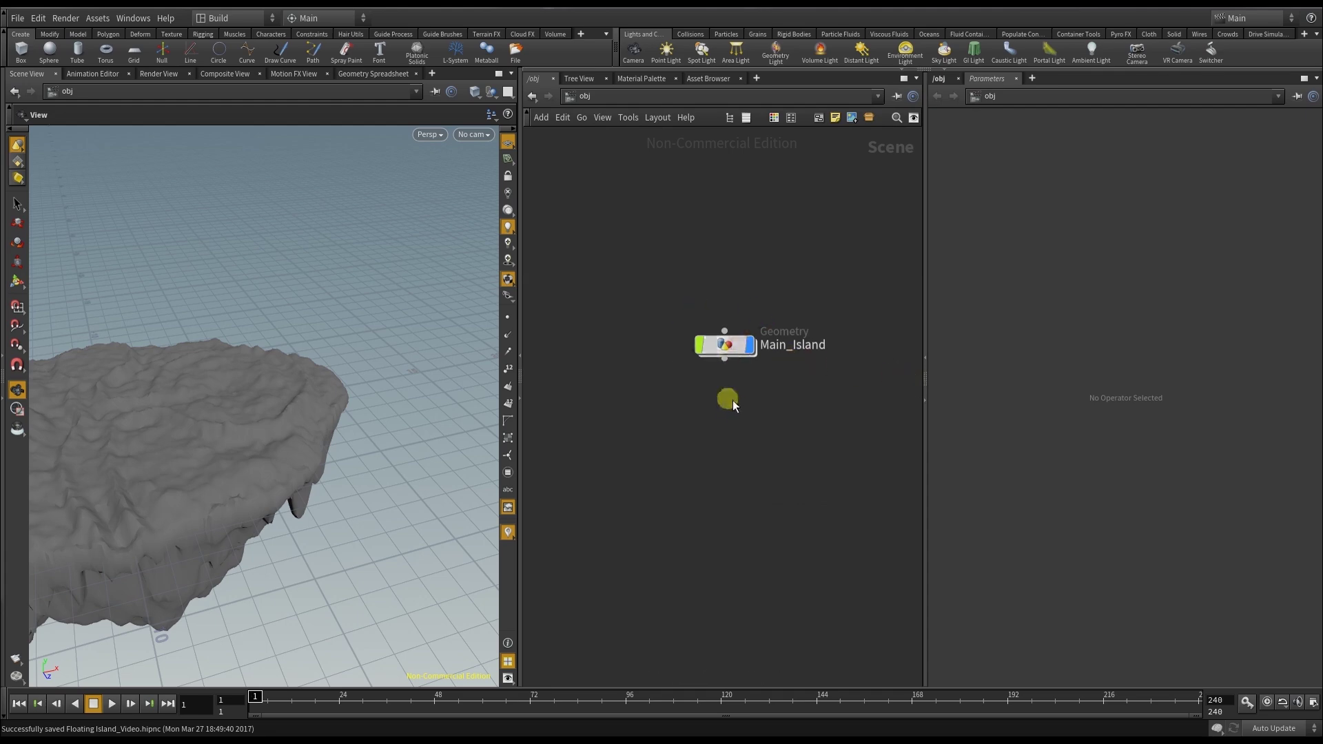
{"action": "left_click_drag", "start_coordinate": [273, 478], "coordinate": [393, 405], "text": "alt"}
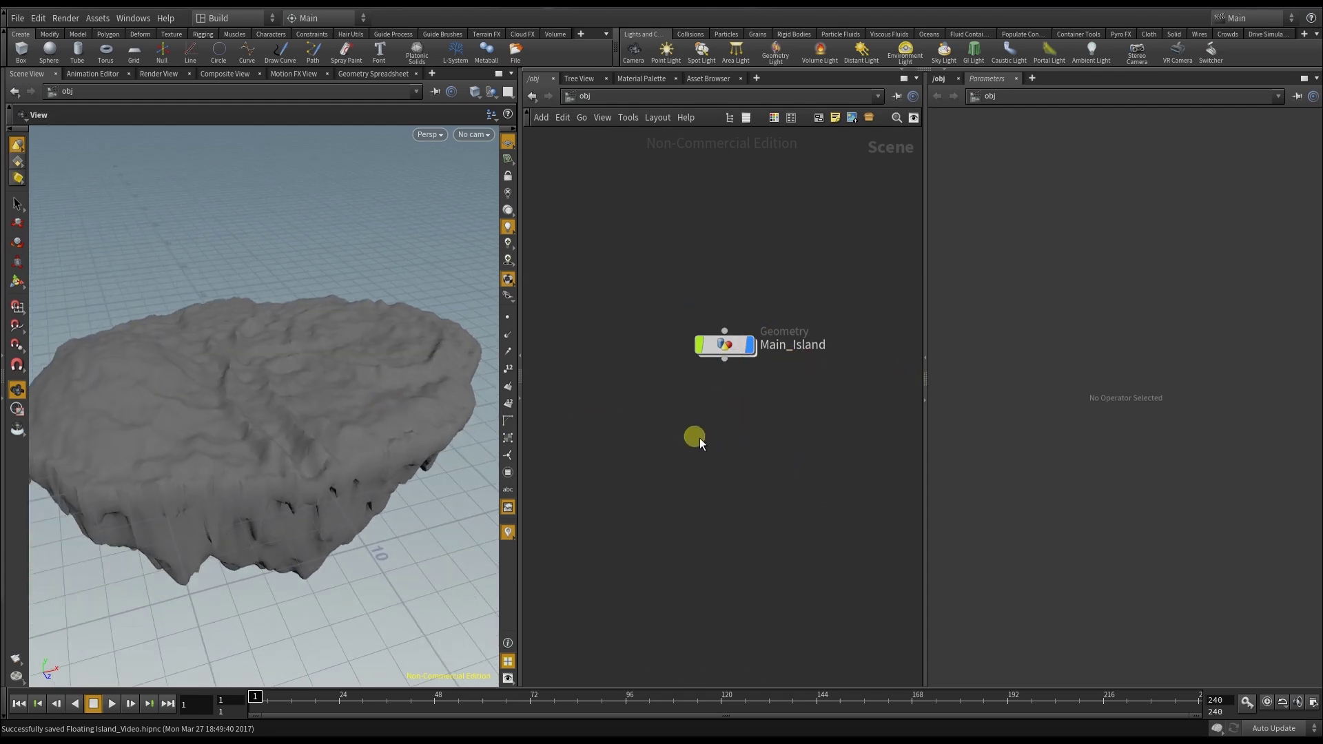
Step: Add a Geometry object and rename it stone_circle
{"action": "key", "text": "Tab"}
{"action": "type", "text": "geo"}
{"action": "key", "text": "Return"}
{"action": "left_click", "coordinate": [700, 437]}
{"action": "double_click", "coordinate": [742, 438]}
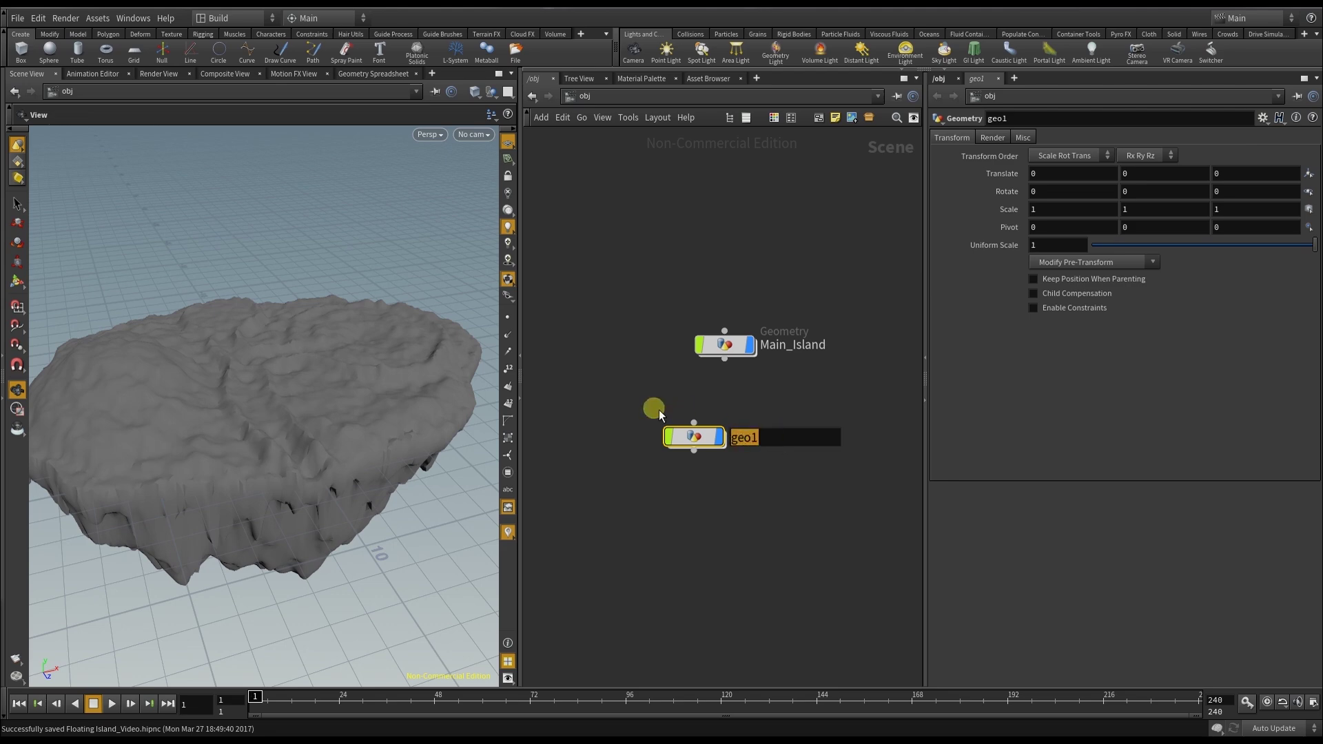
{"action": "type", "text": "stone_s"}
{"action": "type", "text": "ircle"}
{"action": "key", "text": "Return"}
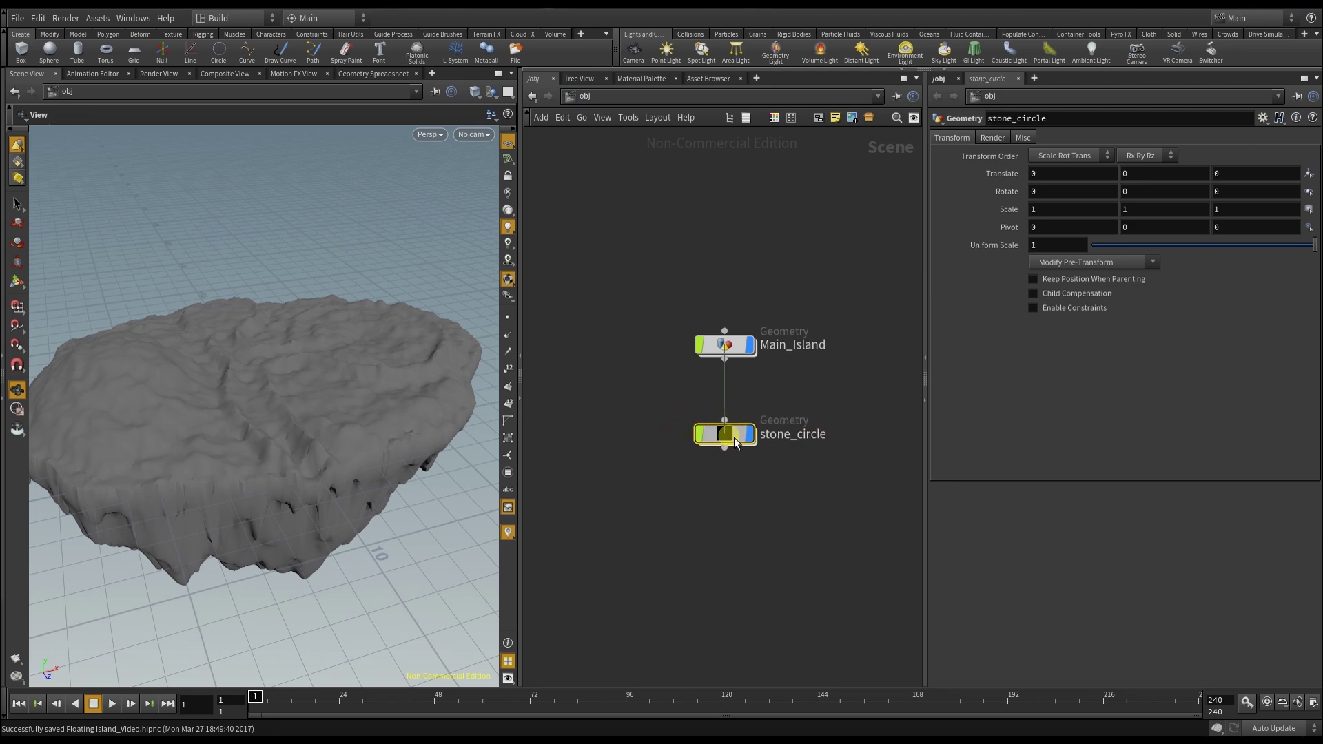
Step: Inside stone_circle, delete the default file1 node and hide other objects from the view
{"action": "double_click", "coordinate": [695, 438]}
{"action": "key", "text": "Delete"}
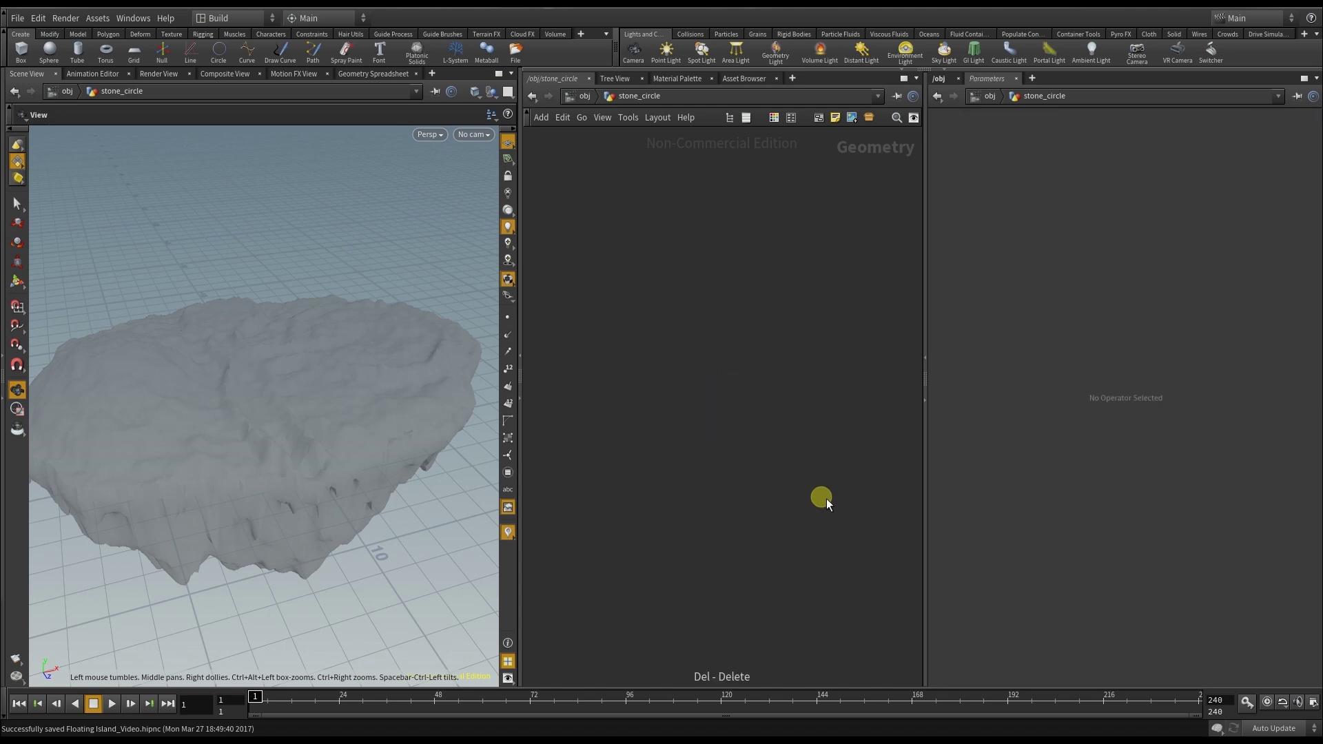
{"action": "left_click", "coordinate": [507, 141]}
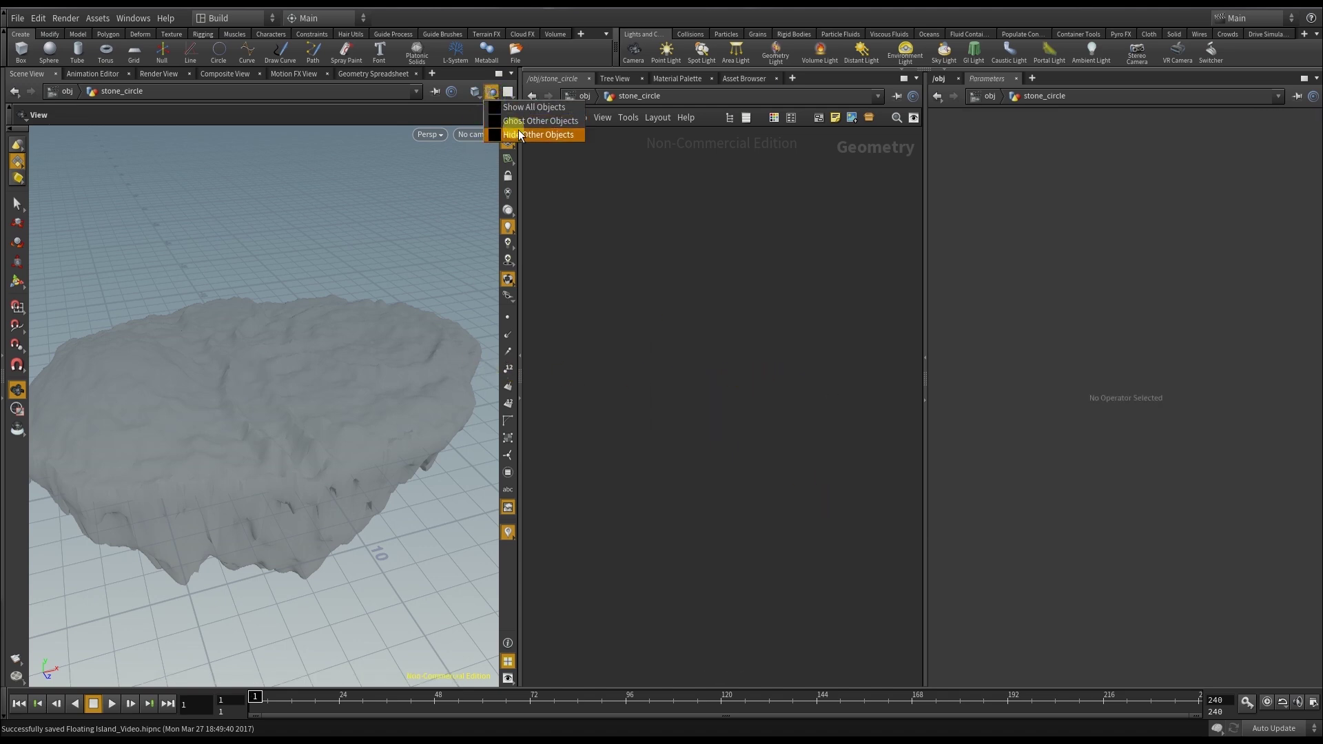
{"action": "left_click", "coordinate": [518, 141]}
Step: Add a Box node and stretch it taller with its handles
{"action": "key", "text": "Tab"}
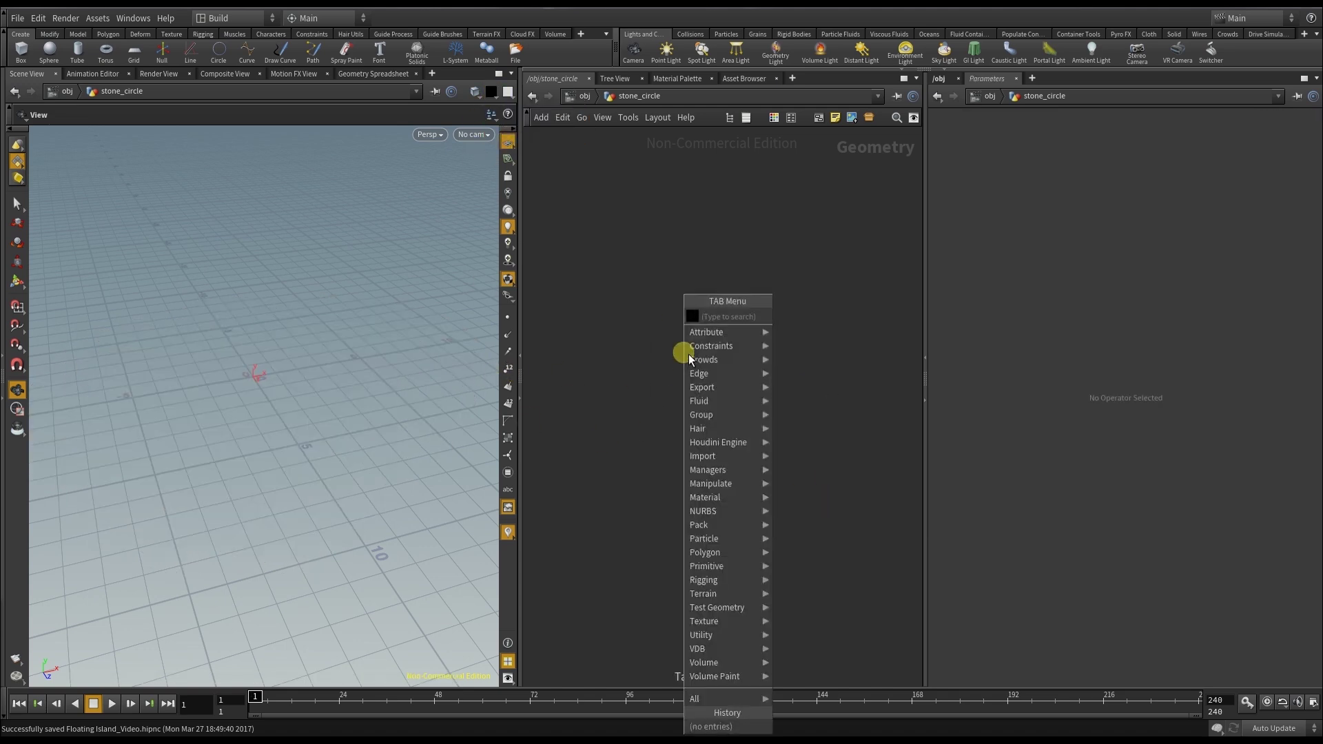
{"action": "type", "text": "box"}
{"action": "key", "text": "Return"}
{"action": "left_click", "coordinate": [682, 353]}
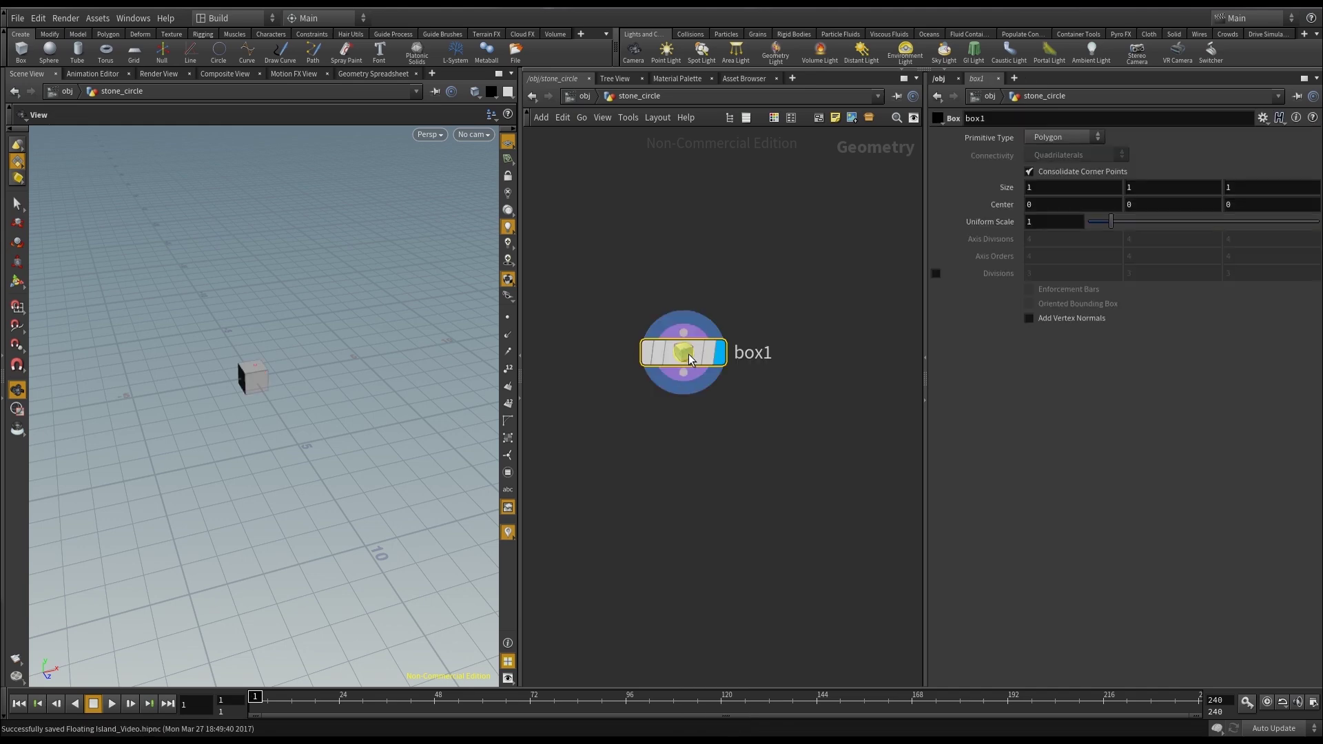
{"action": "mouse_move", "coordinate": [259, 355]}
{"action": "left_mouse_down", "text": "alt"}
{"action": "mouse_move", "coordinate": [310, 378]}
{"action": "mouse_move", "coordinate": [266, 349]}
{"action": "mouse_move", "coordinate": [275, 289]}
{"action": "mouse_move", "coordinate": [192, 266]}
{"action": "mouse_move", "coordinate": [384, 352]}
{"action": "mouse_move", "coordinate": [437, 420]}
{"action": "mouse_move", "coordinate": [360, 420]}
{"action": "mouse_move", "coordinate": [373, 442]}
{"action": "mouse_move", "coordinate": [339, 417]}
{"action": "mouse_move", "coordinate": [351, 479]}
{"action": "mouse_move", "coordinate": [359, 435]}
{"action": "mouse_move", "coordinate": [276, 348]}
{"action": "left_mouse_up", "text": "alt"}
{"action": "key", "text": "Return"}
{"action": "key", "text": "Escape"}
{"action": "key", "text": "Return"}
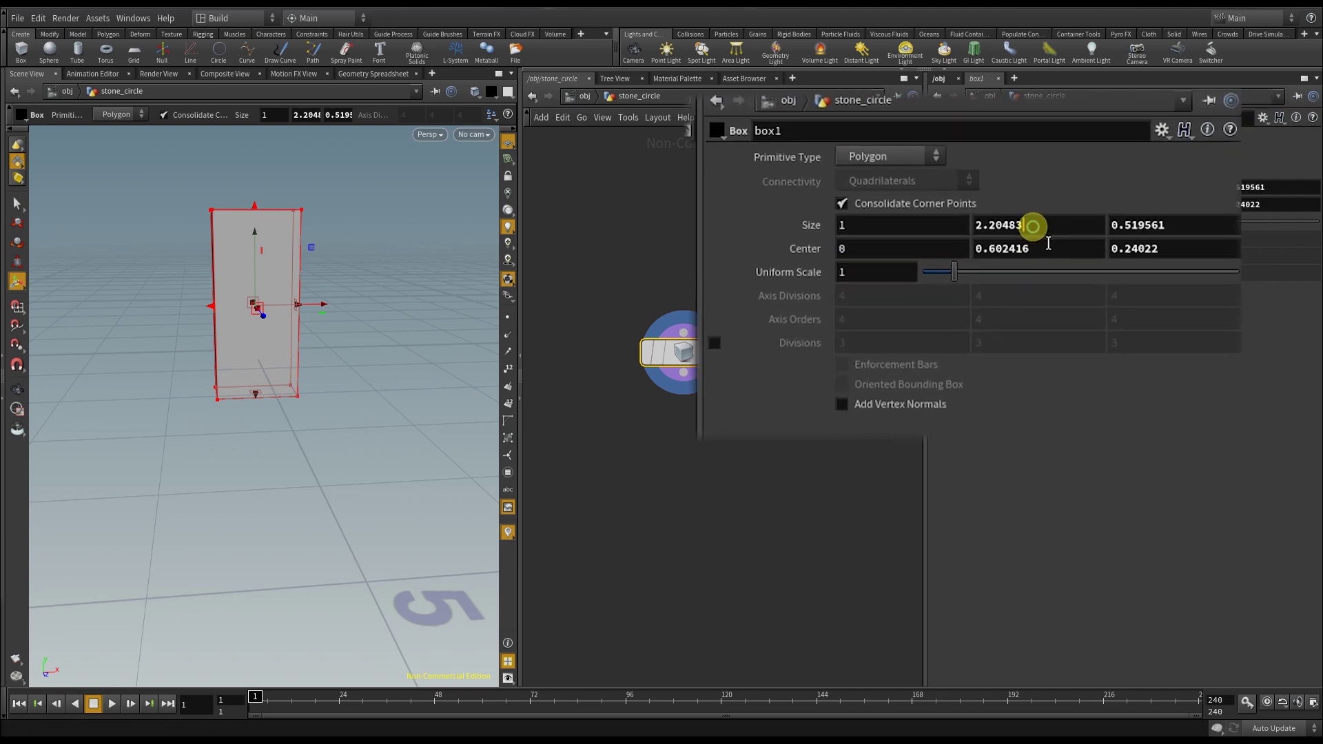
Step: Set box1's Center Y to ch("sizey")/2 so the box rests on the ground
{"action": "right_click", "coordinate": [1151, 191]}
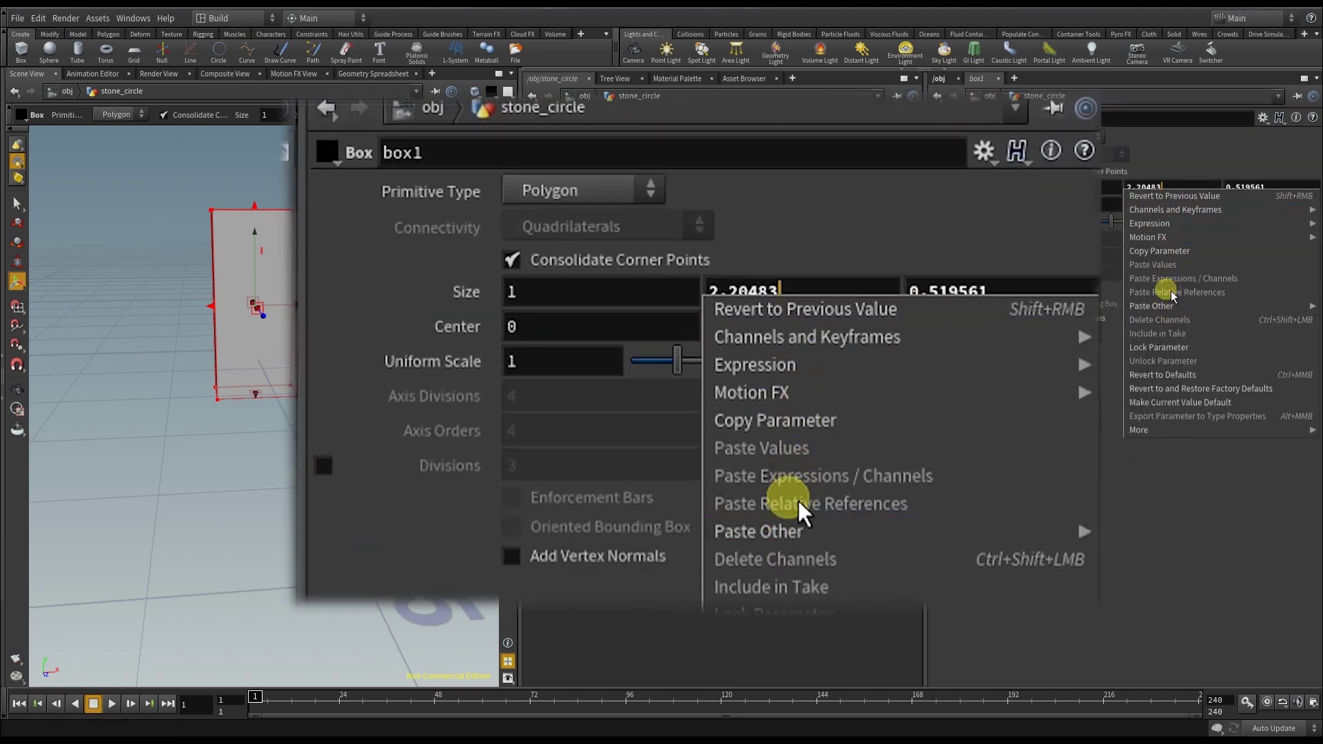
{"action": "left_click", "coordinate": [1172, 251]}
{"action": "right_click", "coordinate": [1176, 205]}
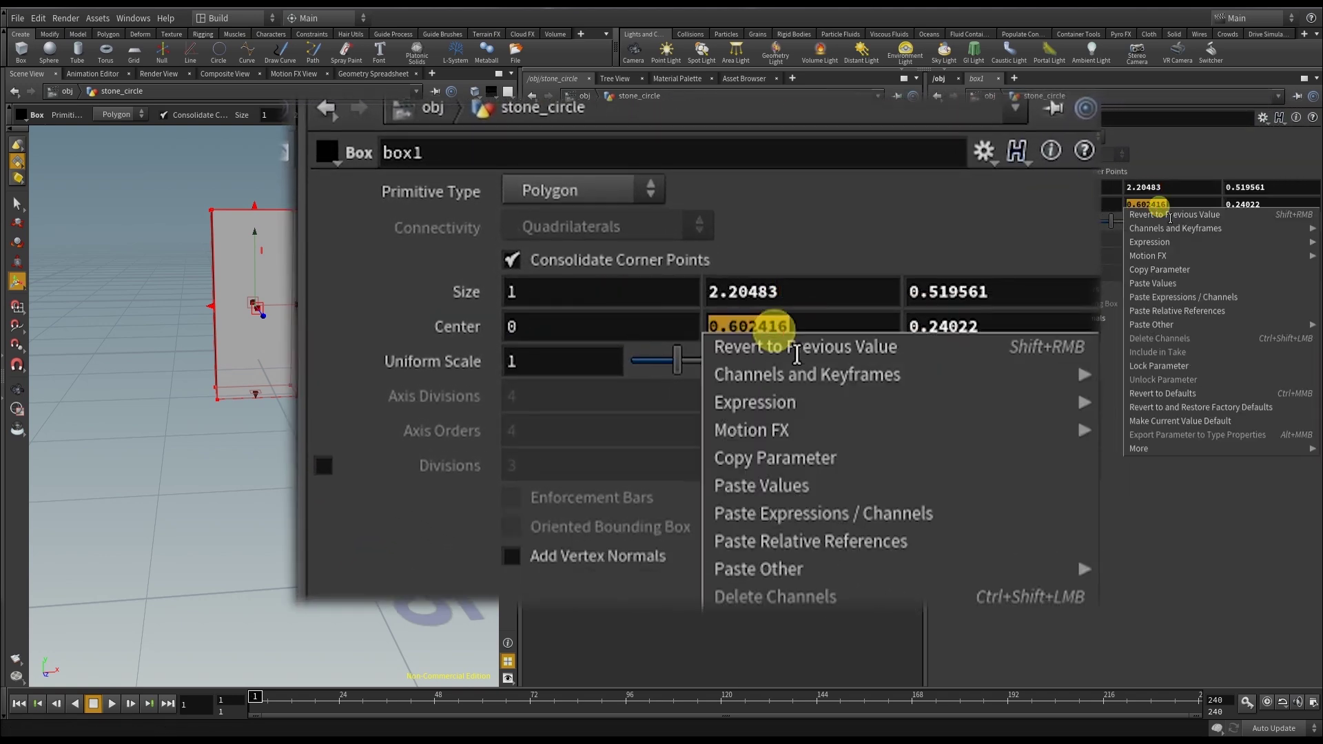
{"action": "left_click", "coordinate": [1176, 307]}
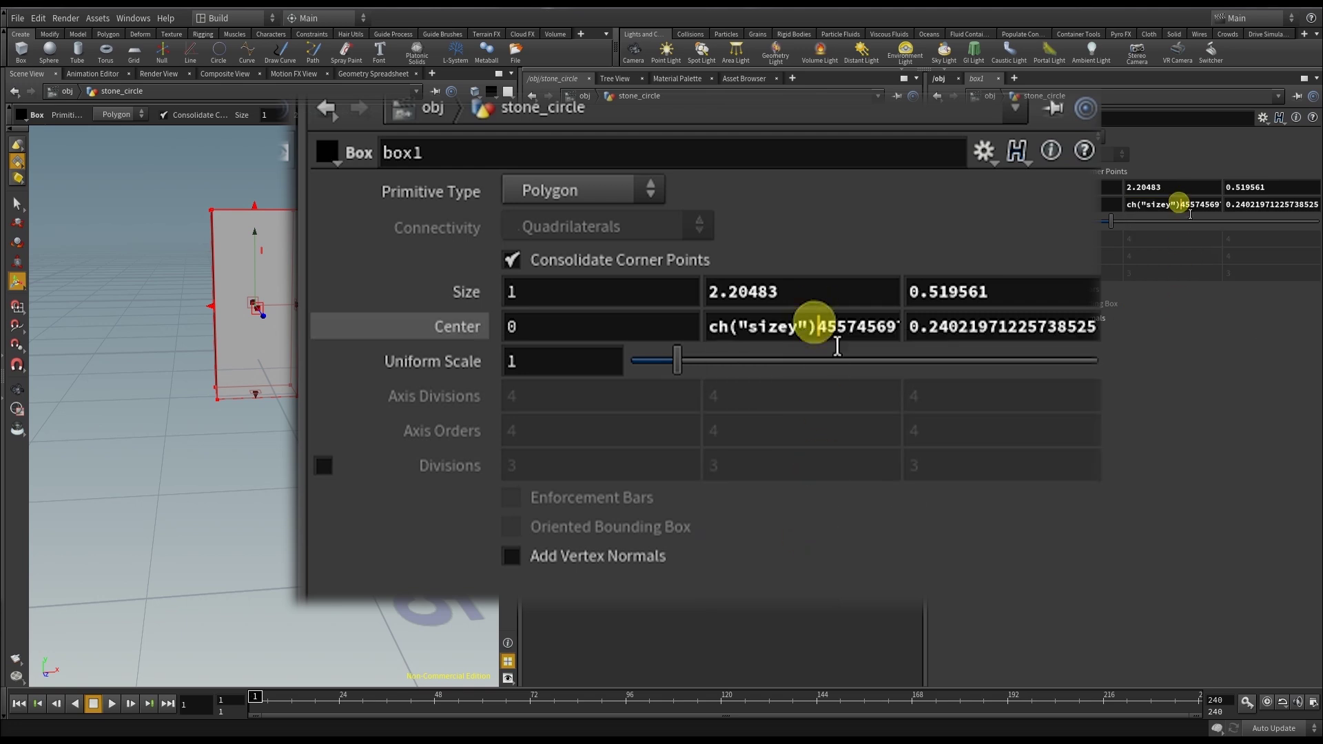
{"action": "key", "text": "Delete"}
{"action": "key", "text": "Delete"}
{"action": "key", "text": "Delete"}
{"action": "key", "text": "Delete"}
{"action": "key", "text": "Delete"}
{"action": "key", "text": "Delete"}
{"action": "key", "text": "Delete"}
{"action": "key", "text": "Delete"}
{"action": "key", "text": "Delete"}
{"action": "key", "text": "Delete"}
{"action": "key", "text": "Delete"}
{"action": "key", "text": "Delete"}
{"action": "key", "text": "Delete"}
{"action": "key", "text": "Delete"}
{"action": "key", "text": "Delete"}
{"action": "key", "text": "Delete"}
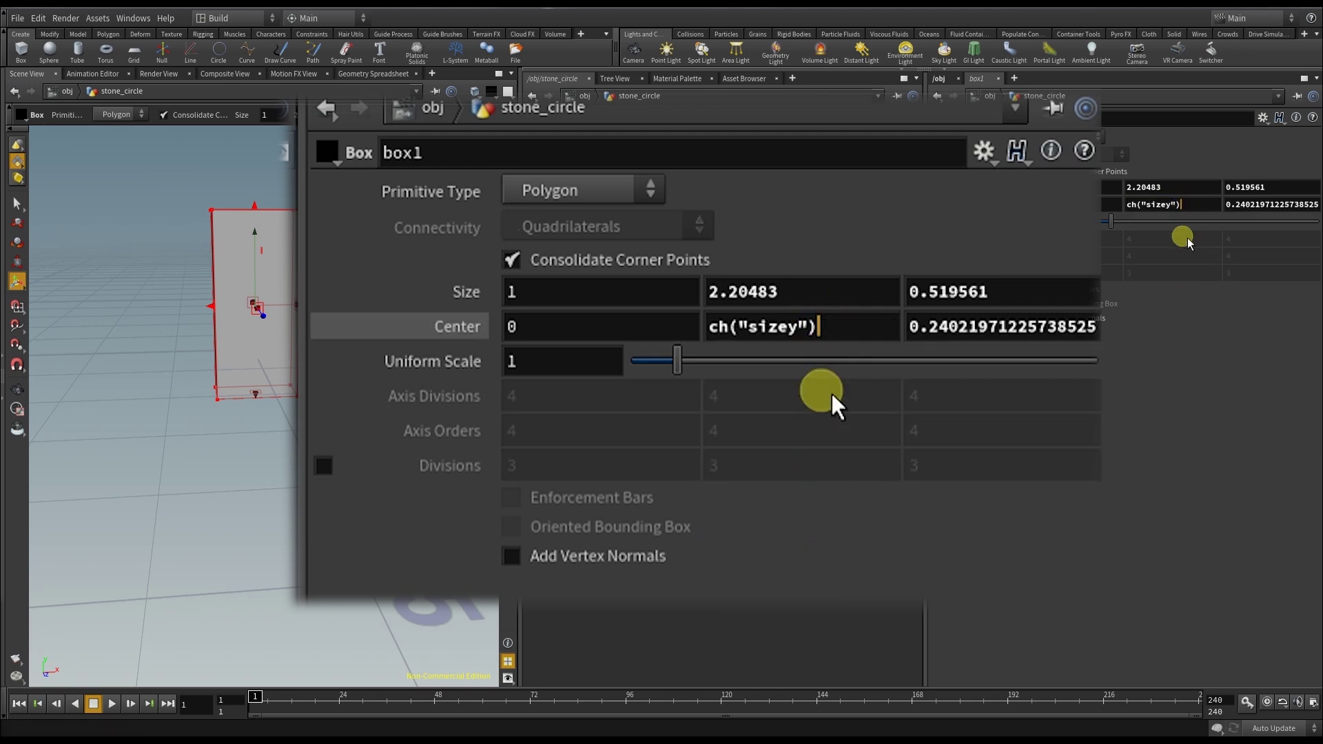
{"action": "type", "text": "/2"}
{"action": "key", "text": "Return"}
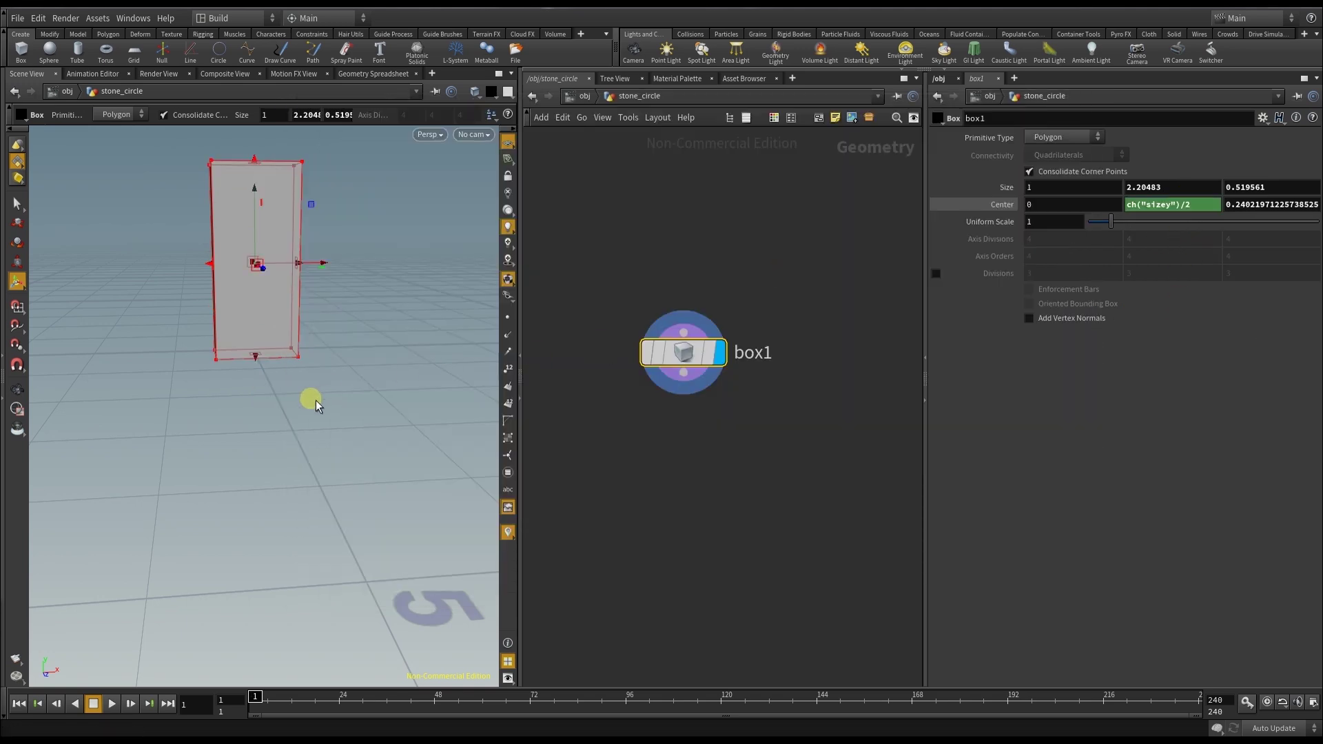
{"action": "key", "text": "Escape"}
{"action": "mouse_move", "coordinate": [310, 396]}
{"action": "left_mouse_down"}
{"action": "mouse_move", "coordinate": [331, 408]}
{"action": "mouse_move", "coordinate": [393, 399]}
{"action": "mouse_move", "coordinate": [304, 405]}
{"action": "left_mouse_up"}
{"action": "key", "text": "Return"}
Step: Move box1 aside and add sphere1, displaying it instead of the box
{"action": "key", "text": "s"}
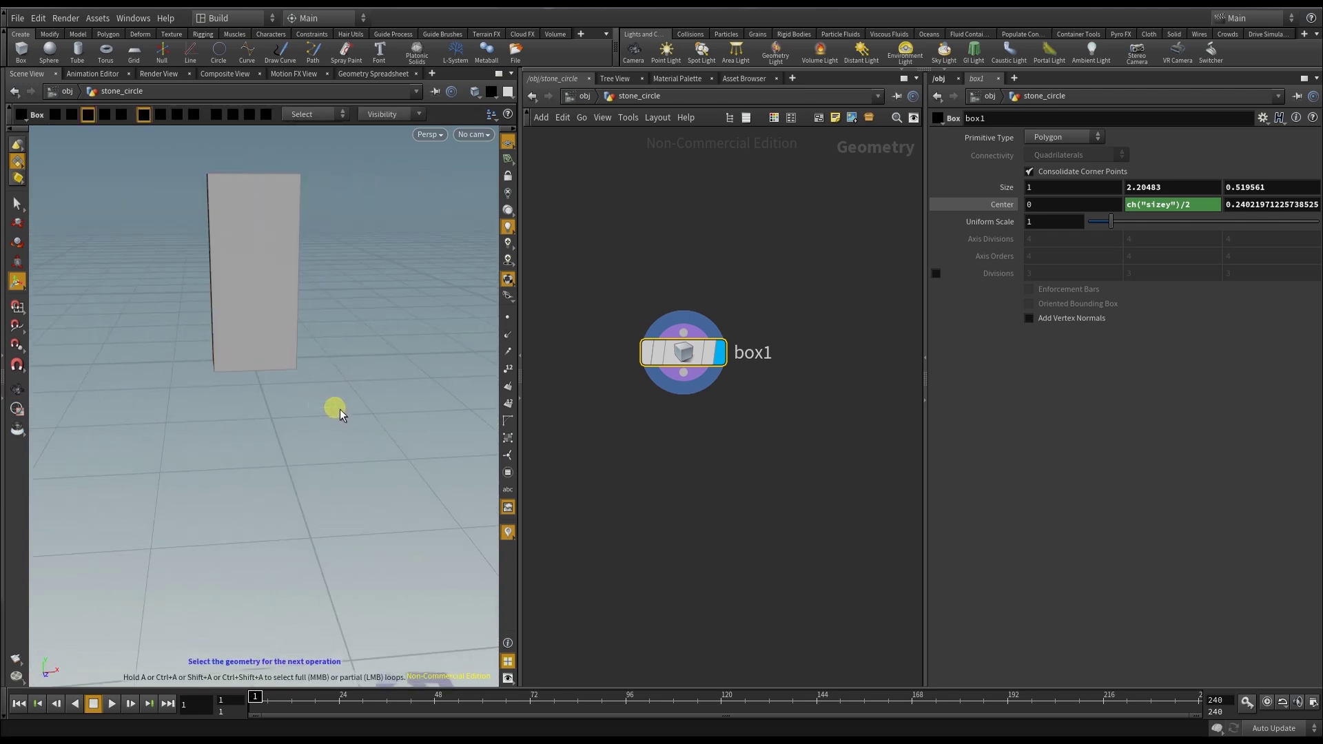
{"action": "left_click_drag", "start_coordinate": [683, 352], "coordinate": [632, 316]}
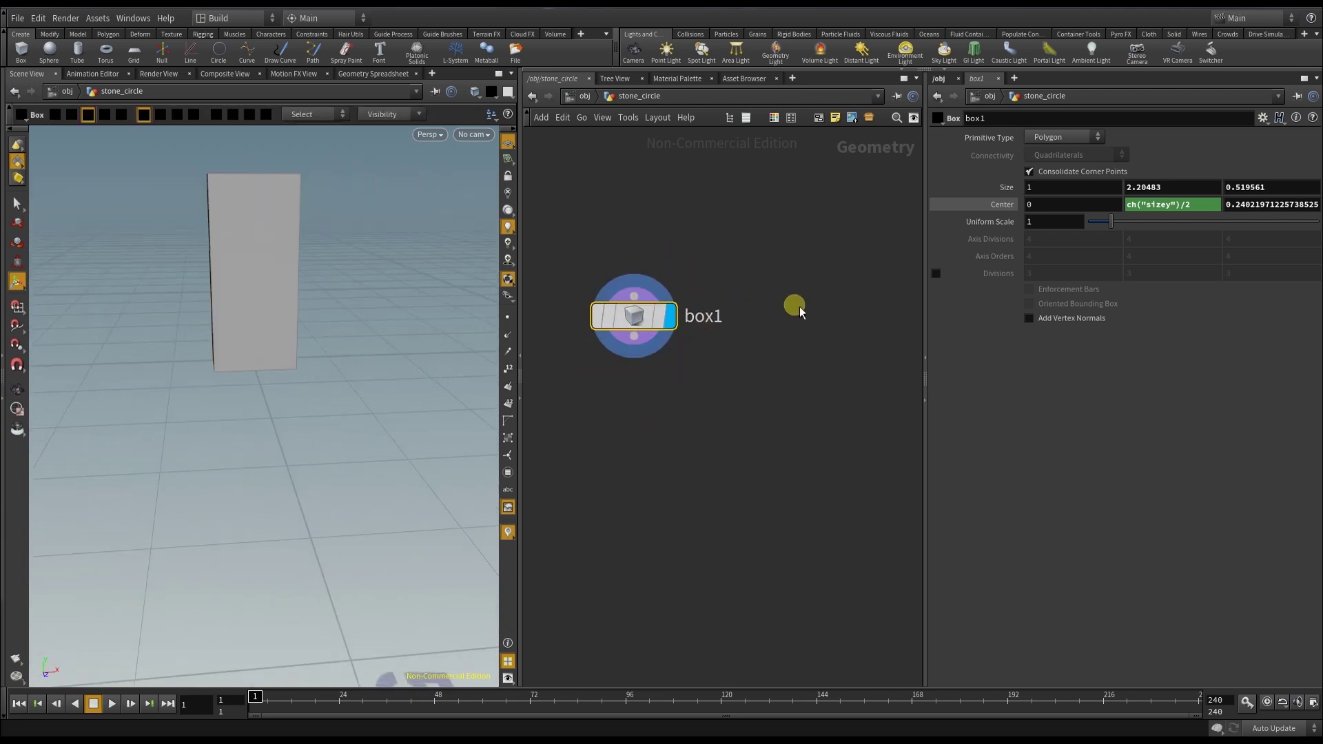
{"action": "middle_click_drag", "start_coordinate": [799, 311], "coordinate": [757, 366]}
{"action": "key", "text": "Tab"}
{"action": "type", "text": "sp"}
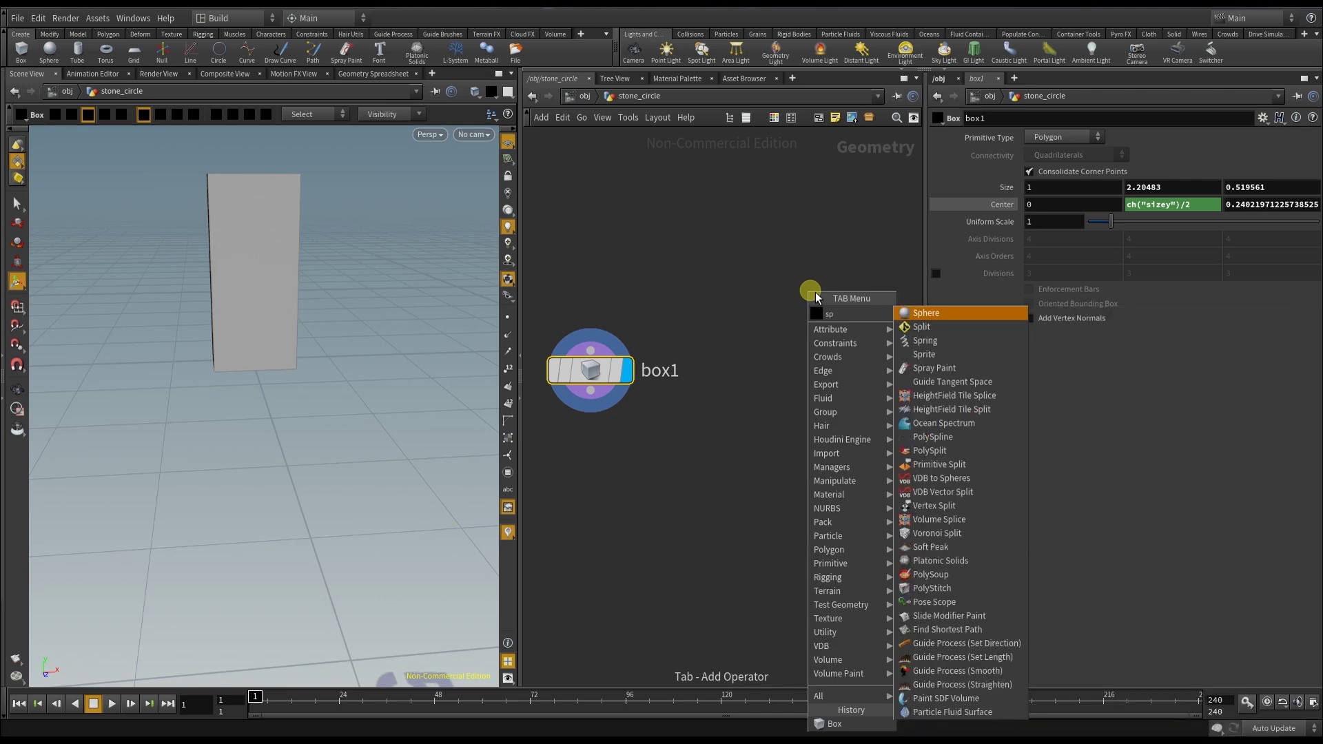
{"action": "key", "text": "Return"}
{"action": "left_click", "coordinate": [792, 277]}
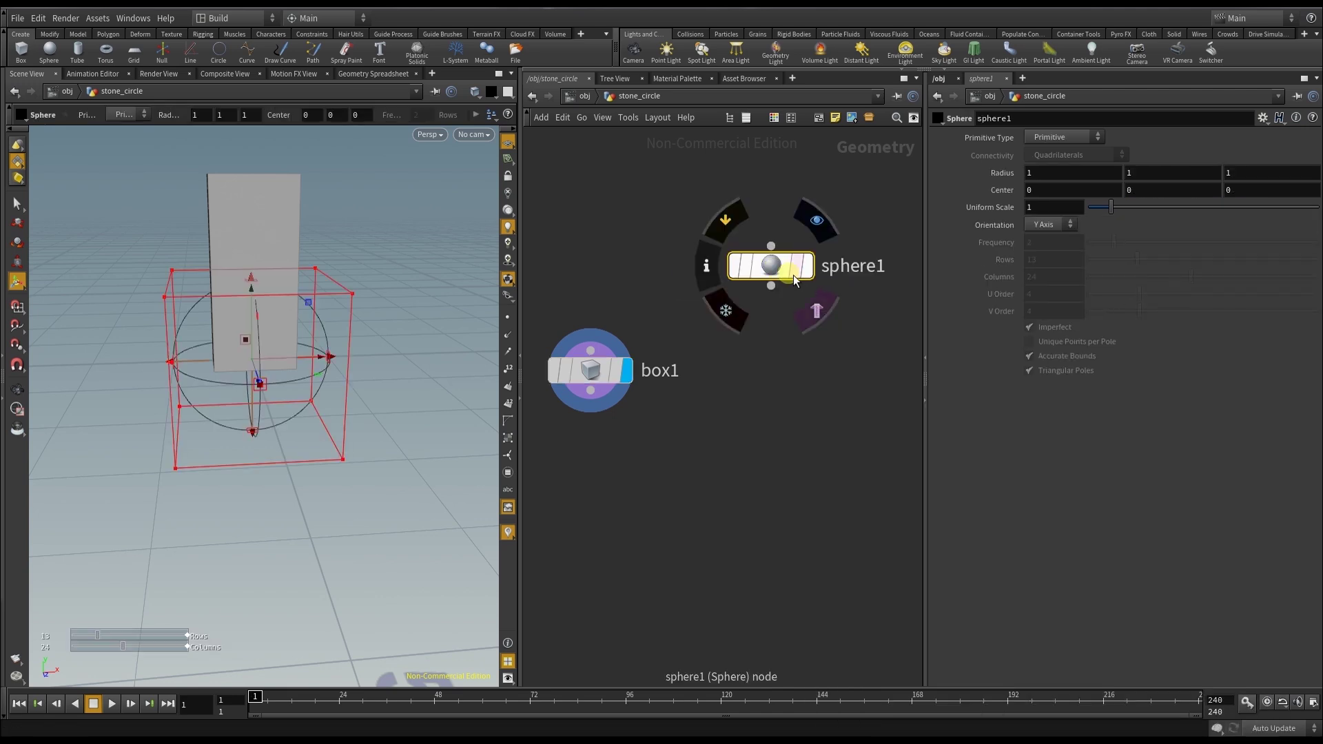
{"action": "left_click_drag", "start_coordinate": [794, 277], "coordinate": [808, 276]}
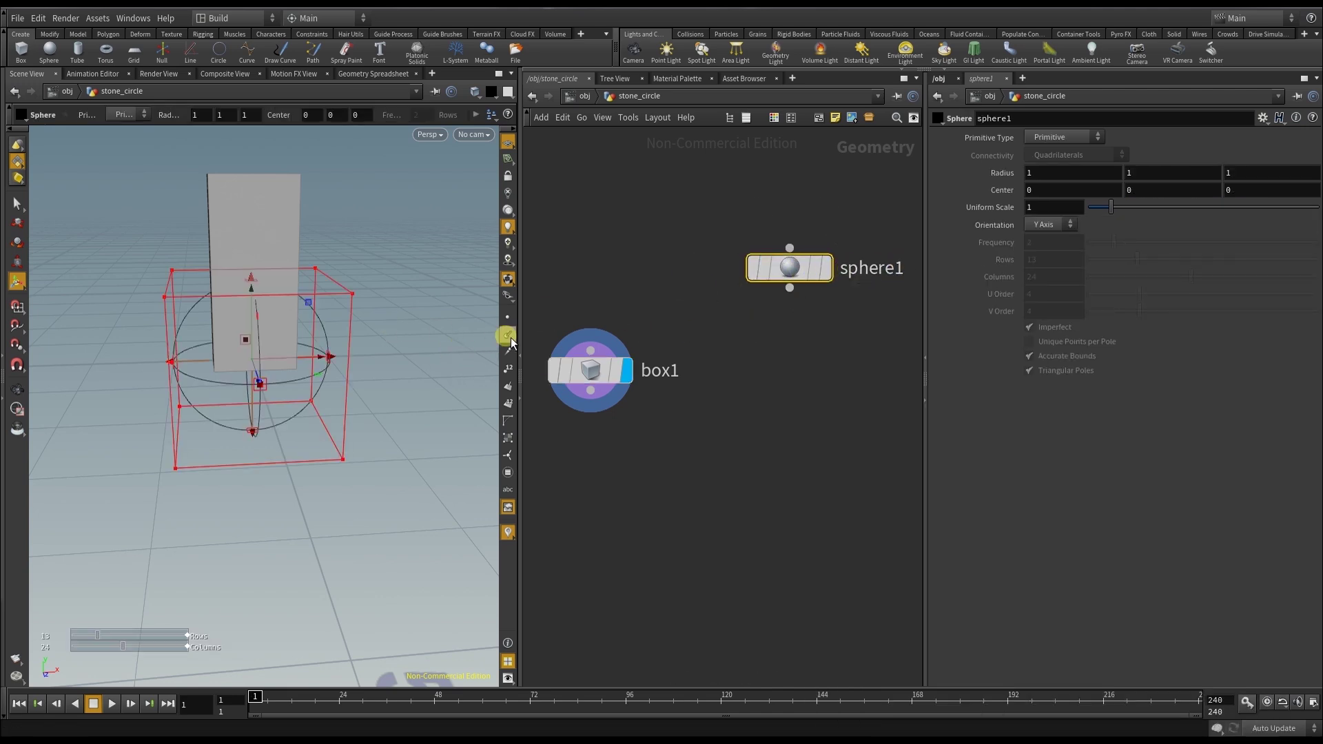
{"action": "mouse_move", "coordinate": [827, 267]}
{"action": "left_click", "coordinate": [834, 223]}
Step: Make sphere1 a polygon sphere with Frequency 5
{"action": "left_click_drag", "start_coordinate": [319, 345], "coordinate": [417, 422], "text": "alt"}
{"action": "left_click", "coordinate": [1043, 151]}
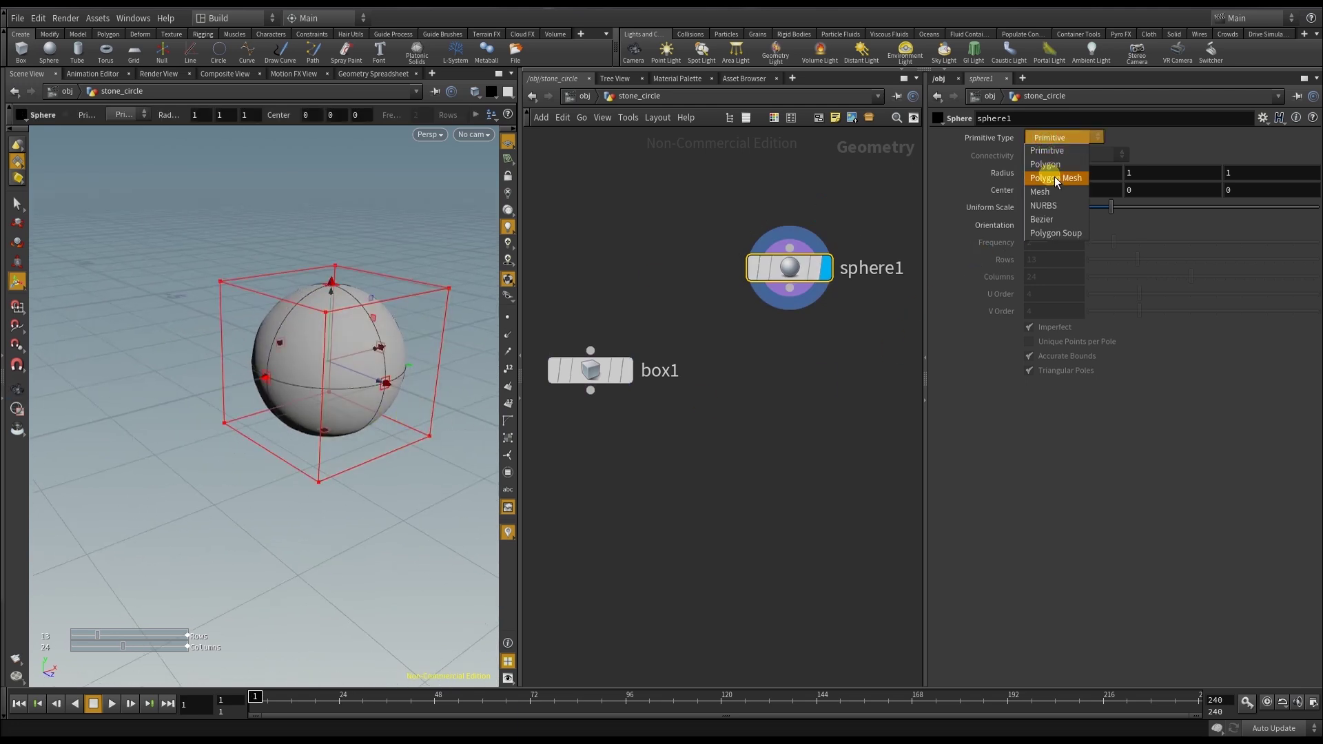
{"action": "left_click", "coordinate": [1052, 160]}
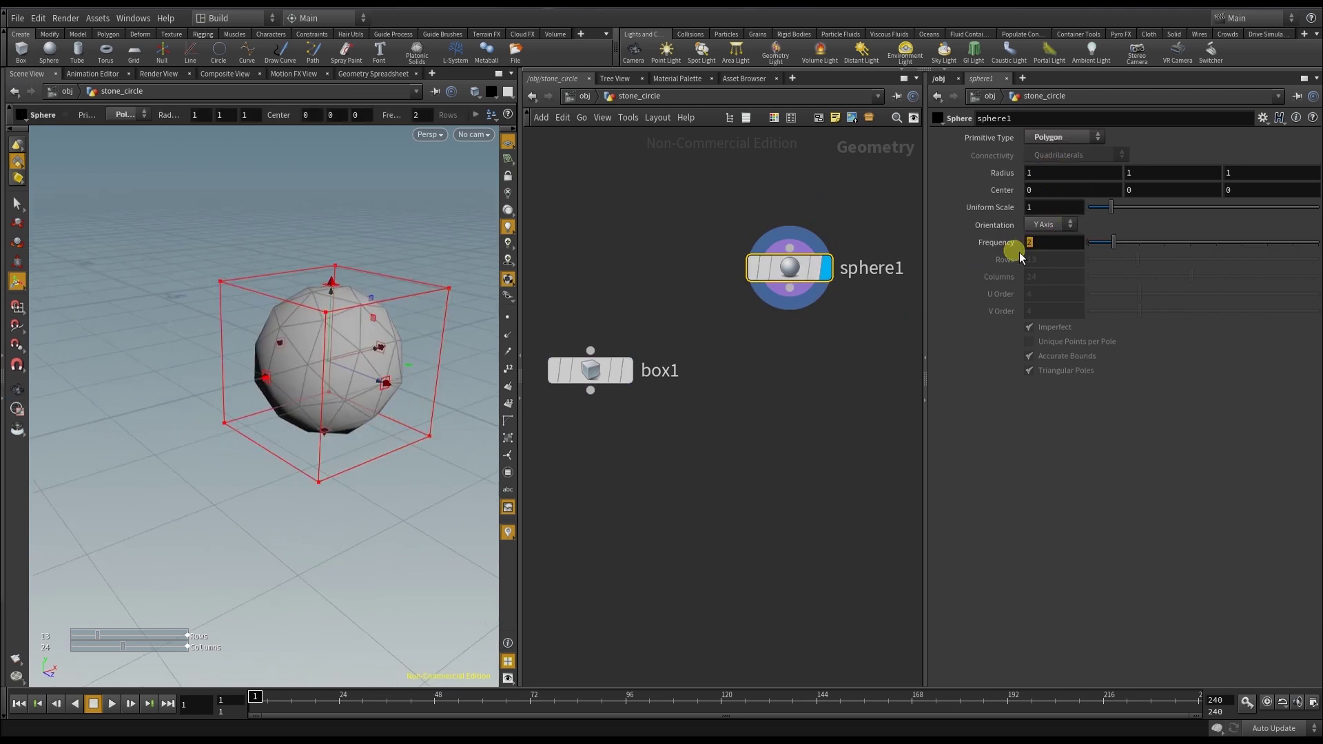
{"action": "type", "text": "5"}
{"action": "key", "text": "Return"}
{"action": "key", "text": "Escape"}
{"action": "mouse_move", "coordinate": [414, 531]}
{"action": "left_mouse_down"}
{"action": "mouse_move", "coordinate": [367, 537]}
{"action": "mouse_move", "coordinate": [398, 526]}
{"action": "left_mouse_up"}
{"action": "key", "text": "Return"}
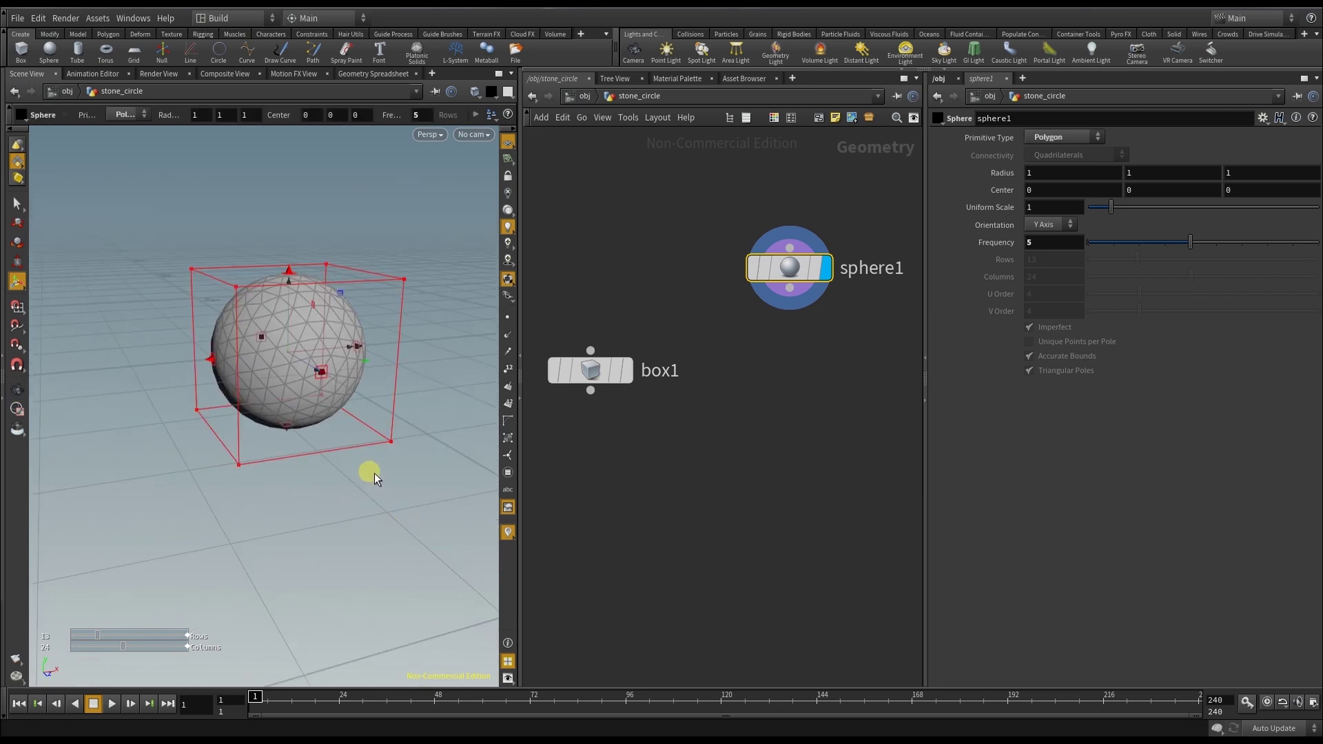
{"action": "key", "text": "Tab"}
Step: Add a displayed transform1 below sphere1, raise its Scale Y, and save the scene
{"action": "type", "text": "transform"}
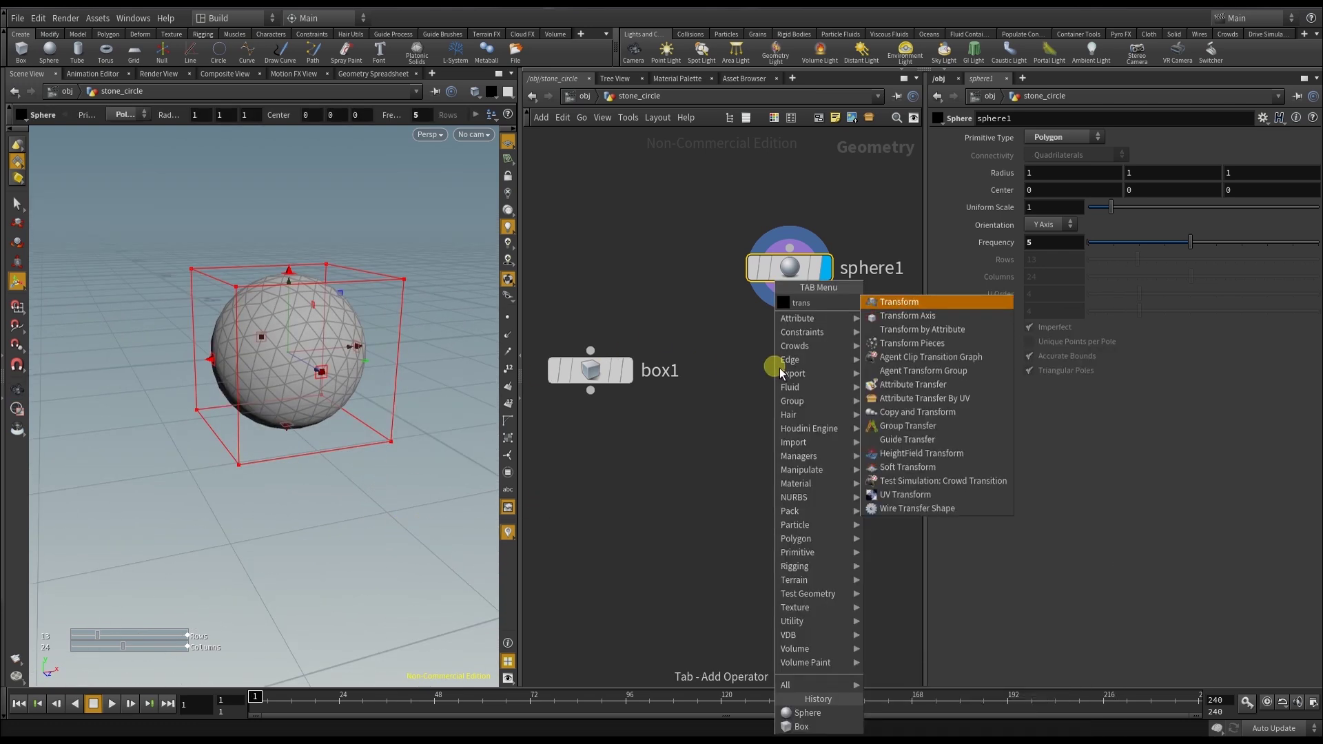
{"action": "key", "text": "Return"}
{"action": "left_click", "coordinate": [791, 375]}
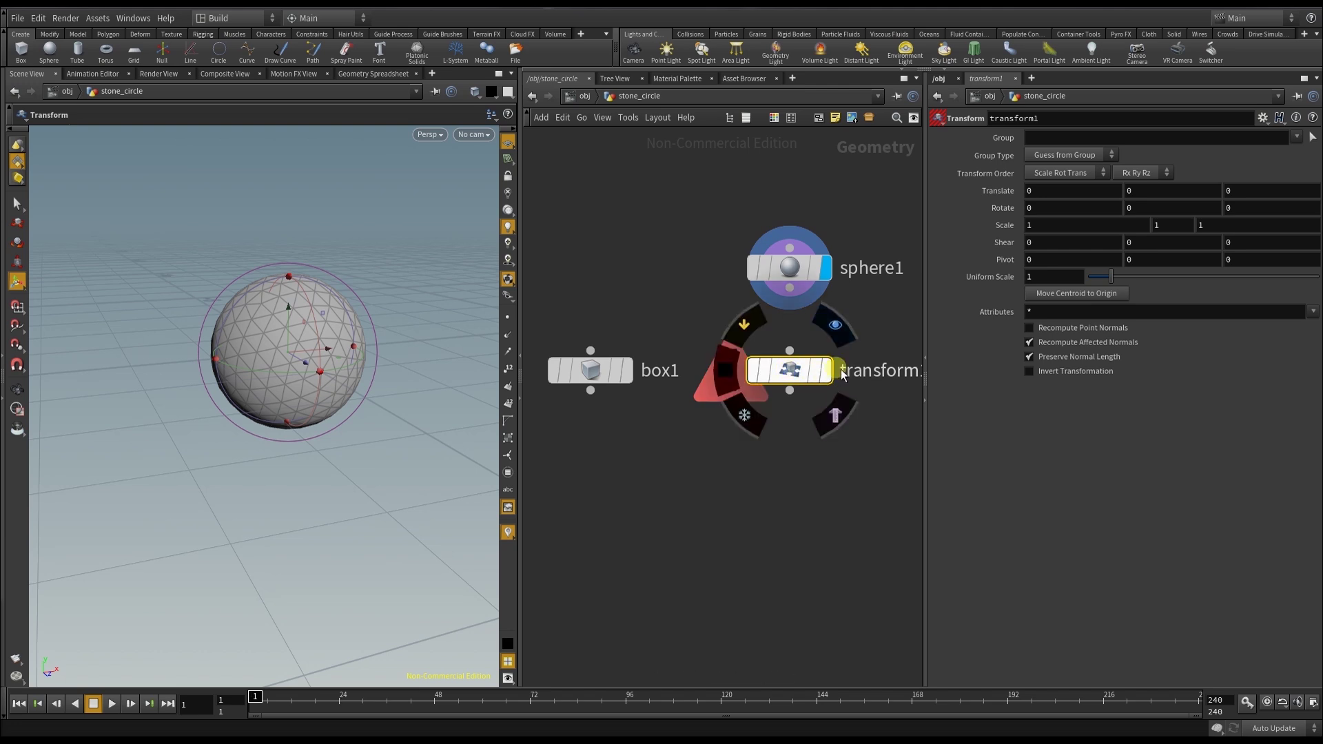
{"action": "mouse_move", "coordinate": [815, 379]}
{"action": "left_click", "coordinate": [835, 324]}
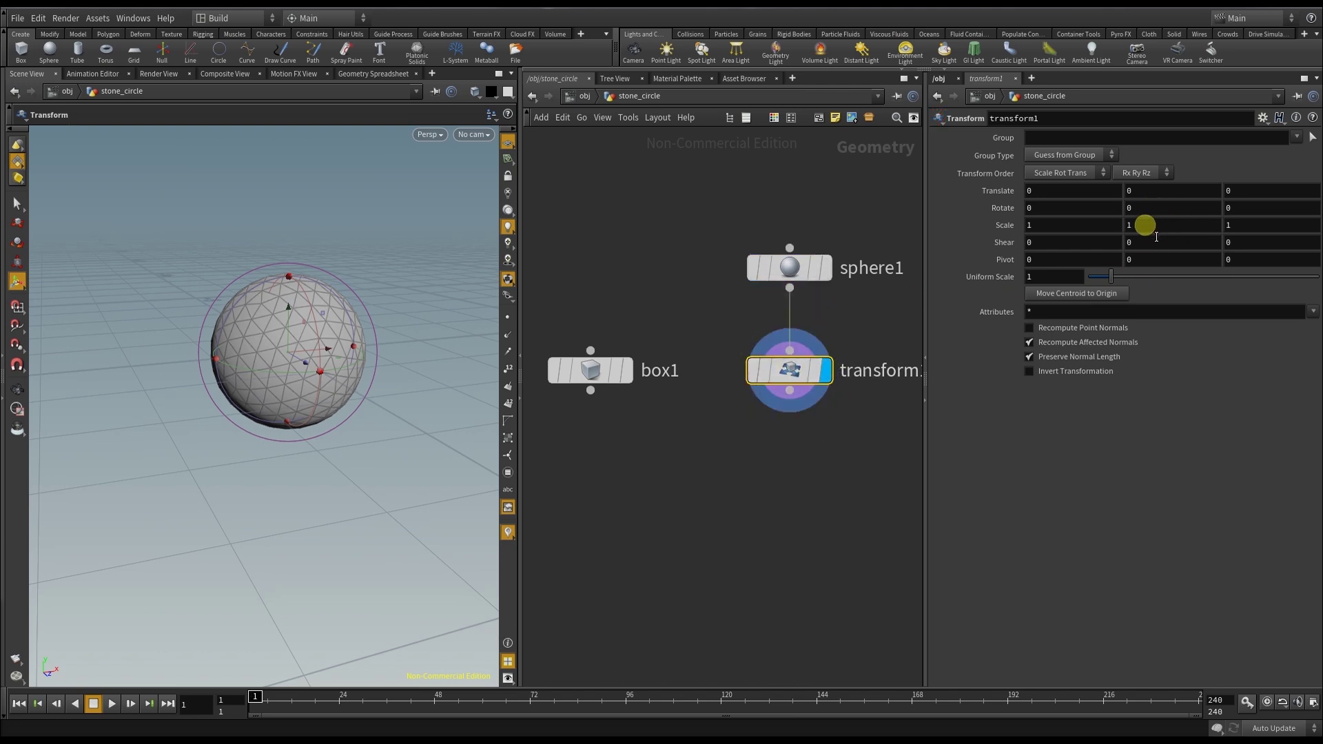
{"action": "middle_click_drag", "start_coordinate": [1145, 225], "coordinate": [1234, 237]}
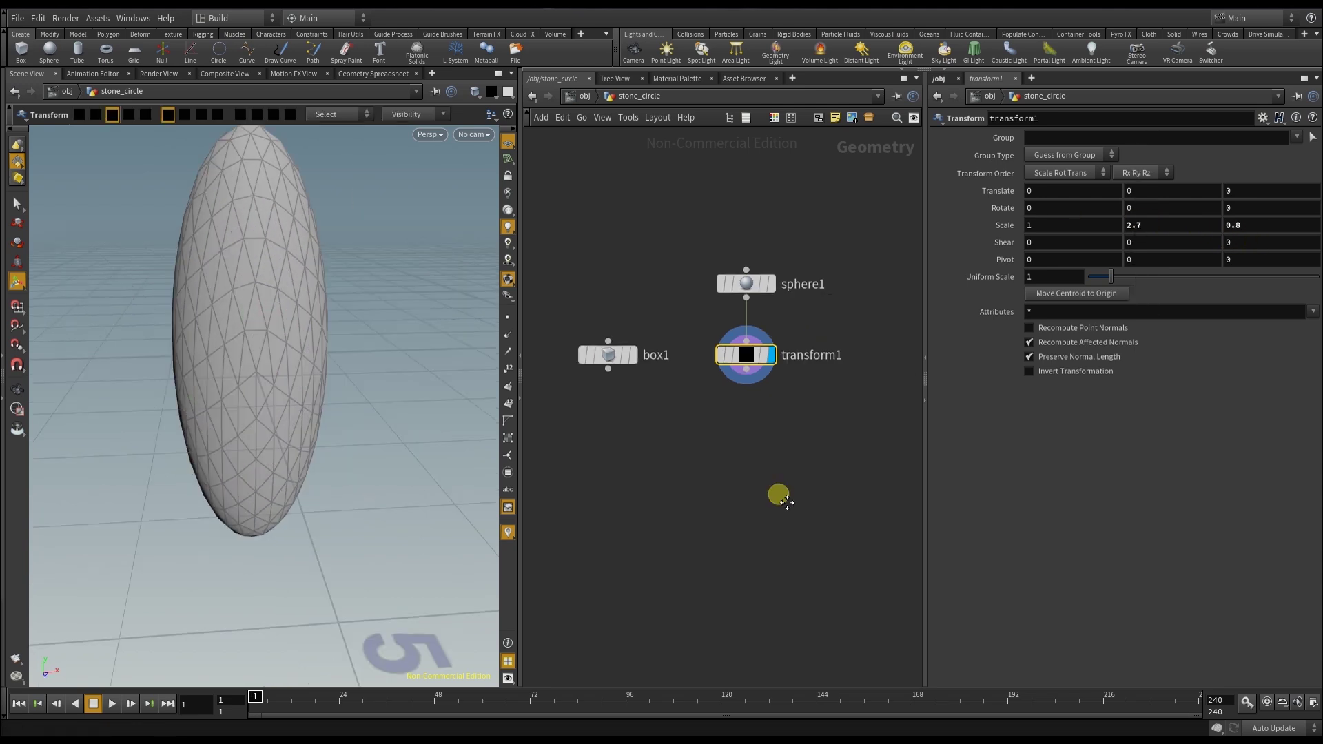
{"action": "left_click_drag", "start_coordinate": [717, 217], "coordinate": [778, 455]}
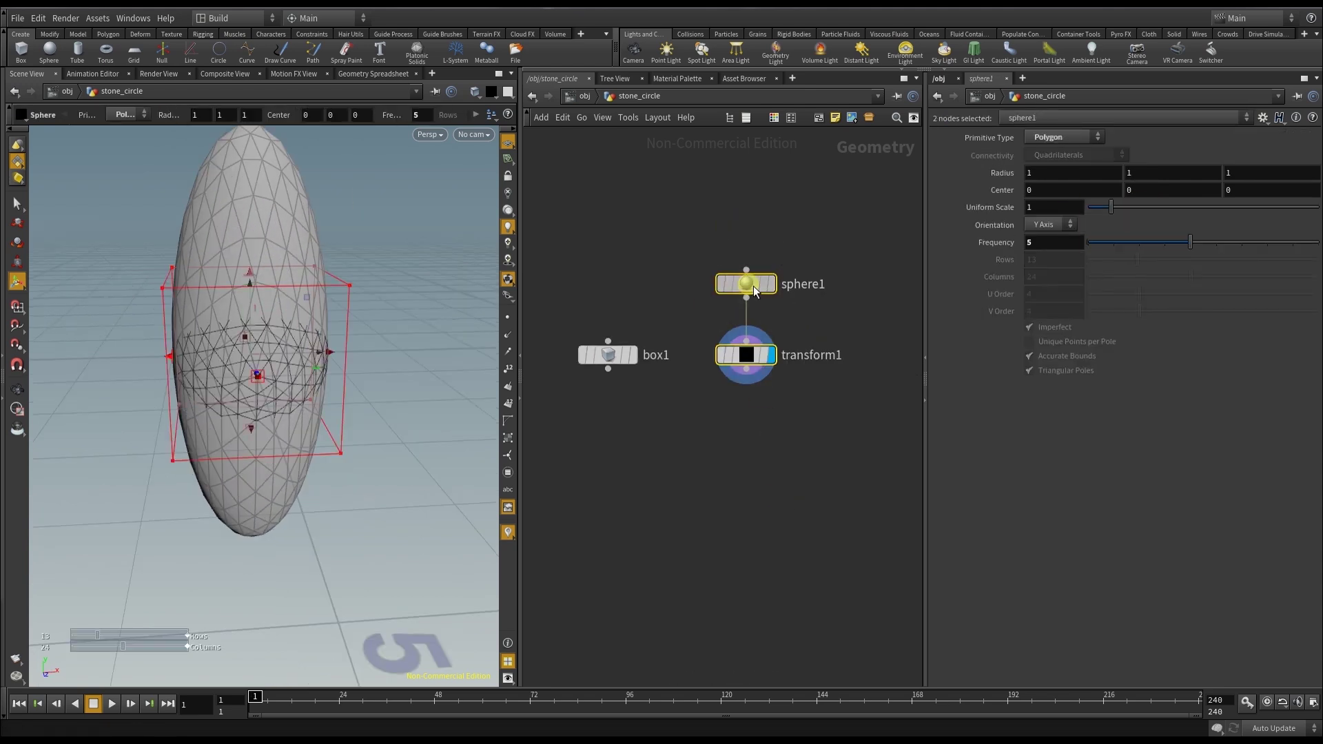
{"action": "left_click_drag", "start_coordinate": [755, 290], "coordinate": [767, 212]}
{"action": "key", "text": "ctrl+s"}
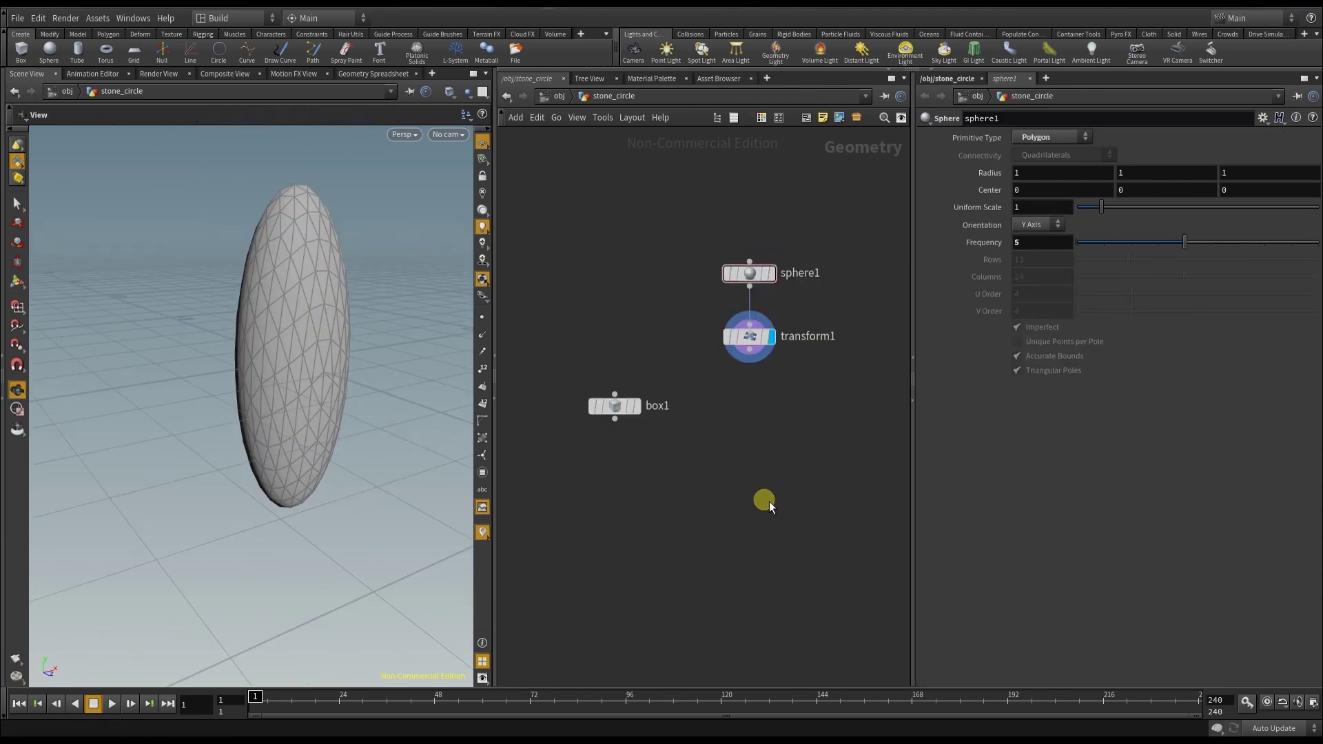
Step: Add a displayed pointjitter1 below transform1 with Scale 0.22
{"action": "key", "text": "Tab"}
{"action": "type", "text": "j"}
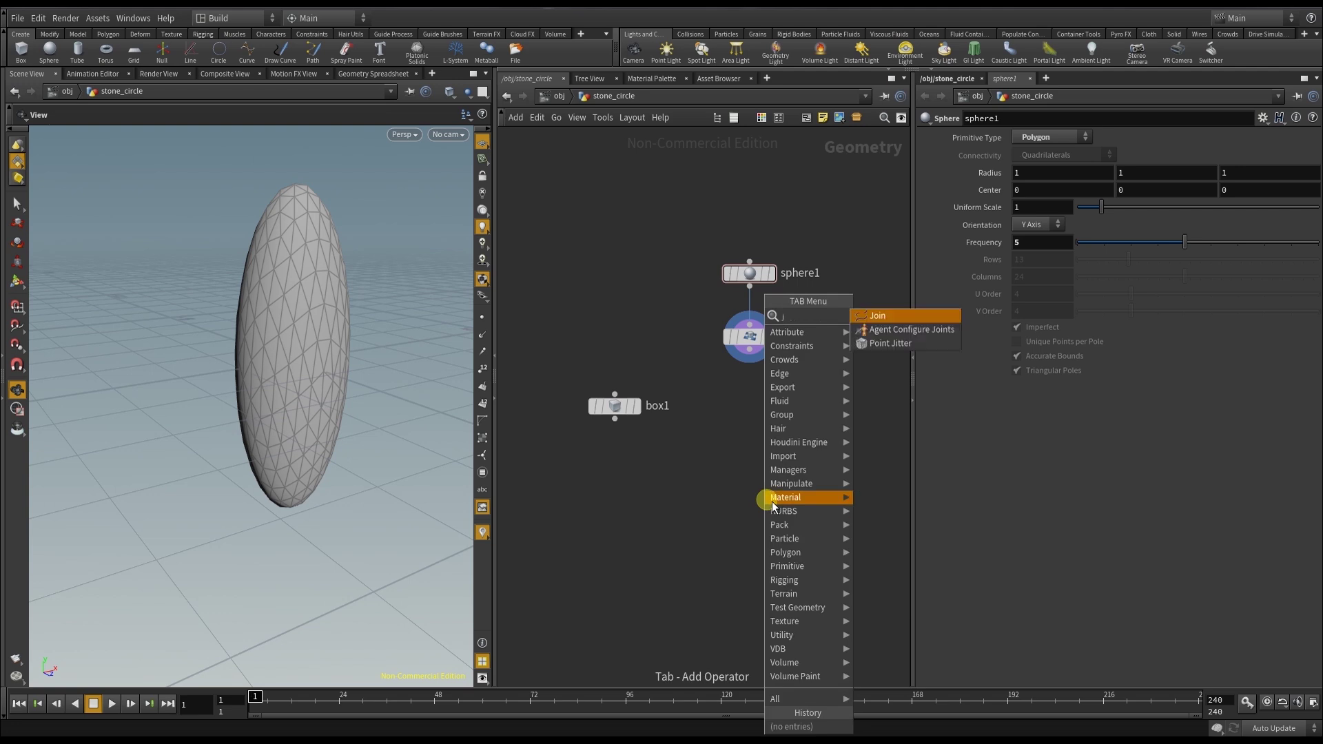
{"action": "type", "text": "itter"}
{"action": "key", "text": "Return"}
{"action": "left_click", "coordinate": [763, 415]}
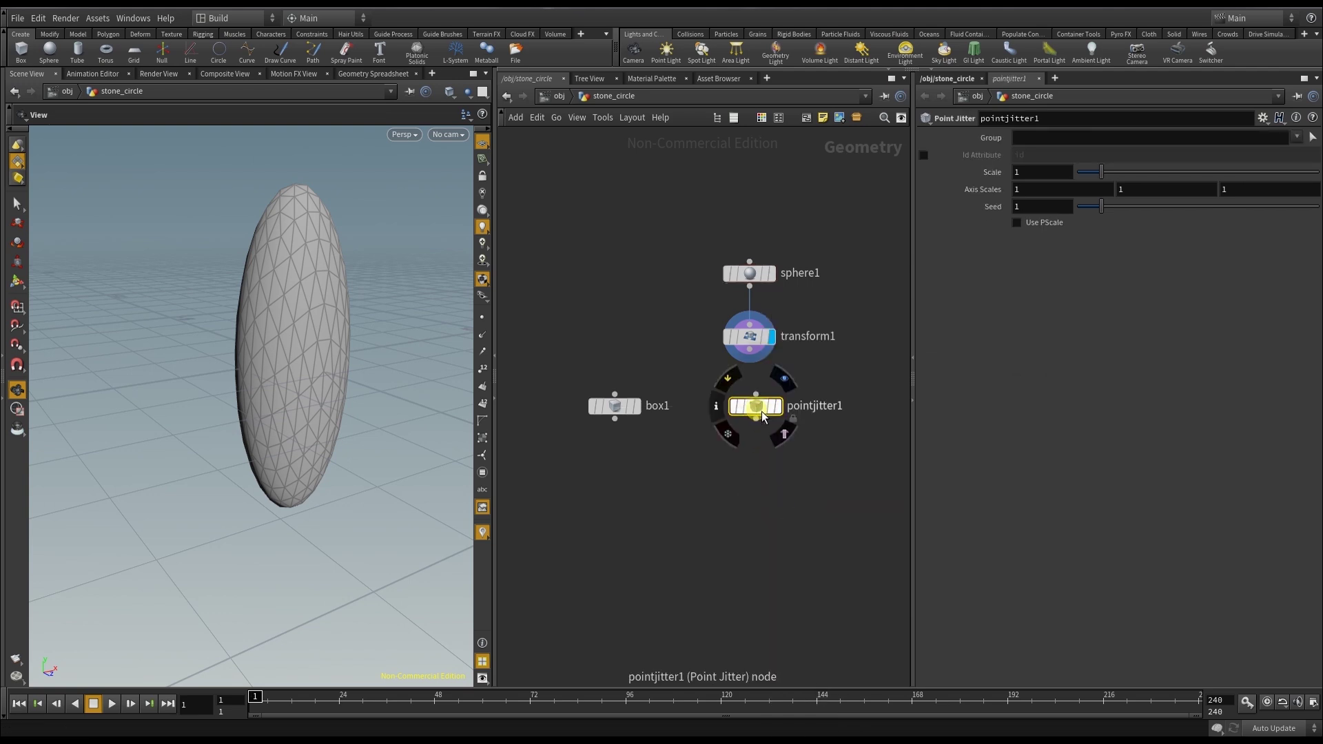
{"action": "left_click", "coordinate": [762, 412]}
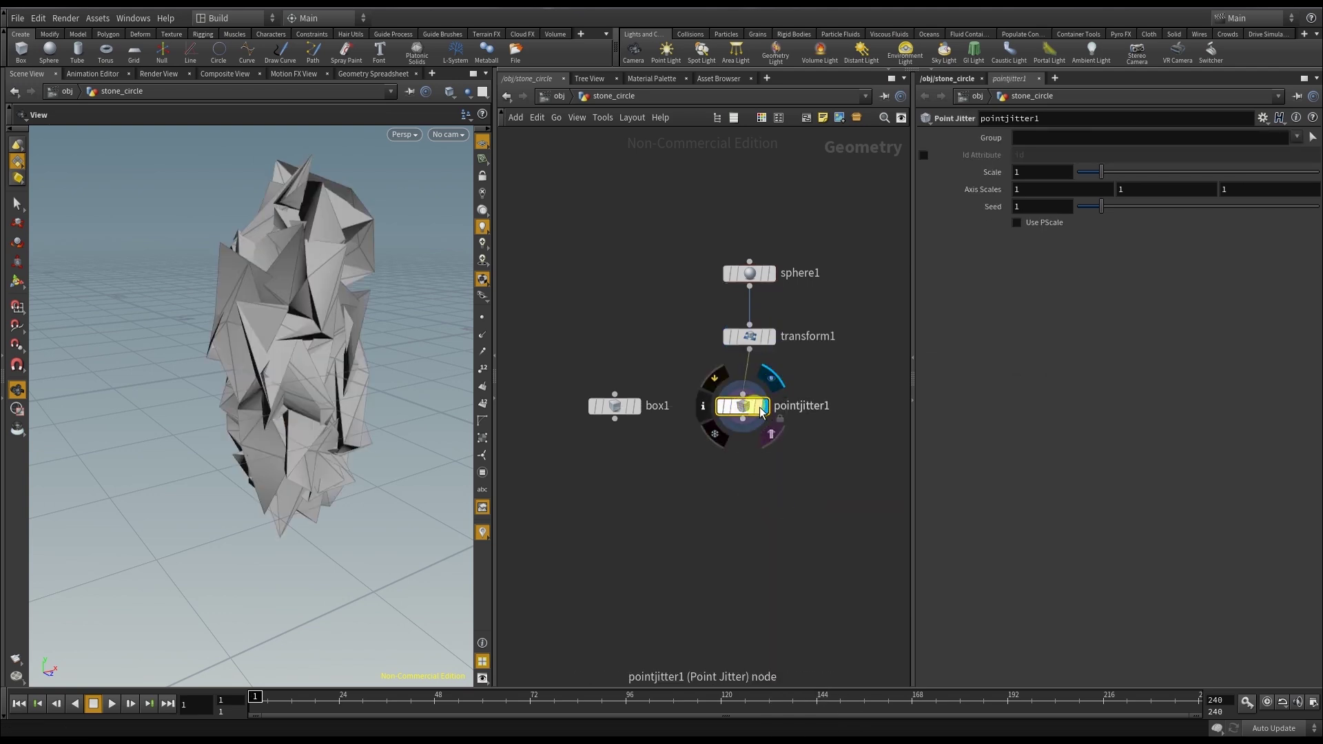
{"action": "middle_click_drag", "start_coordinate": [1025, 172], "coordinate": [562, 155]}
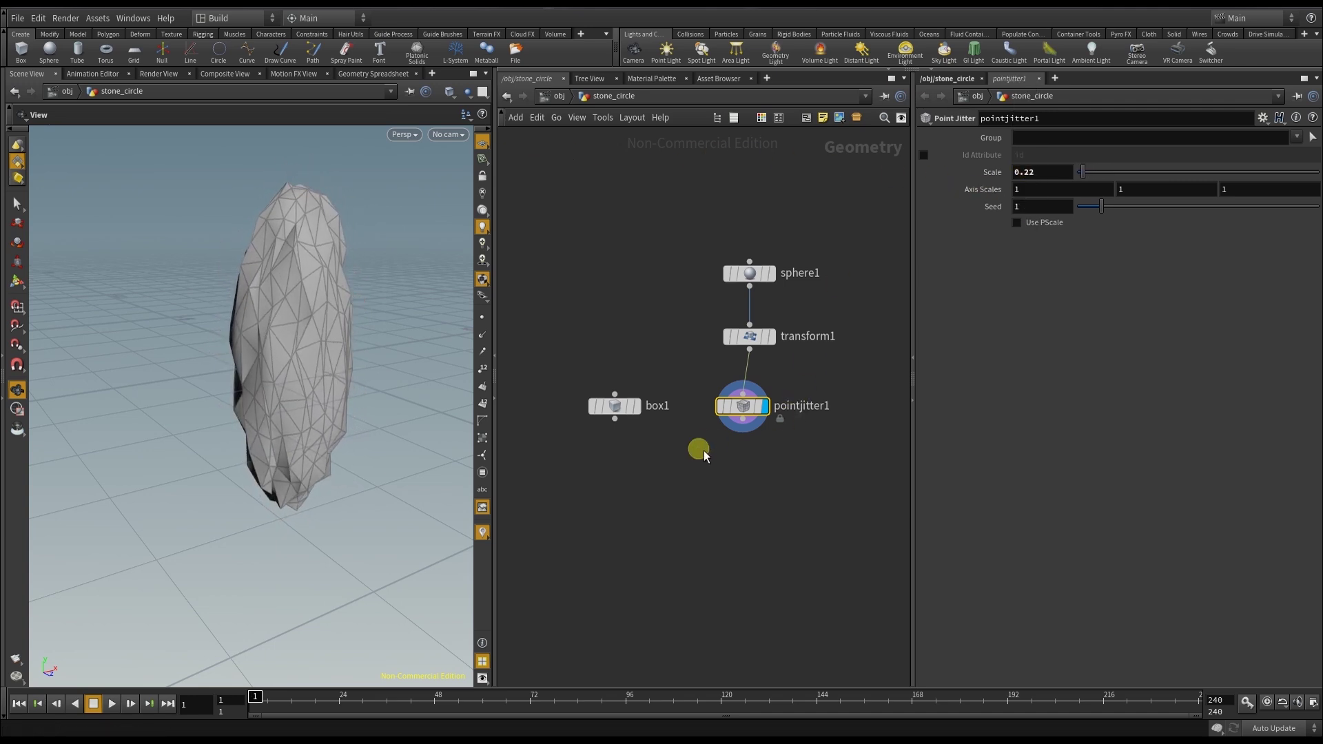
{"action": "key", "text": "Tab"}
Step: Add boolean1 with box1 in its first input and pointjitter1 in its second
{"action": "type", "text": "merge"}
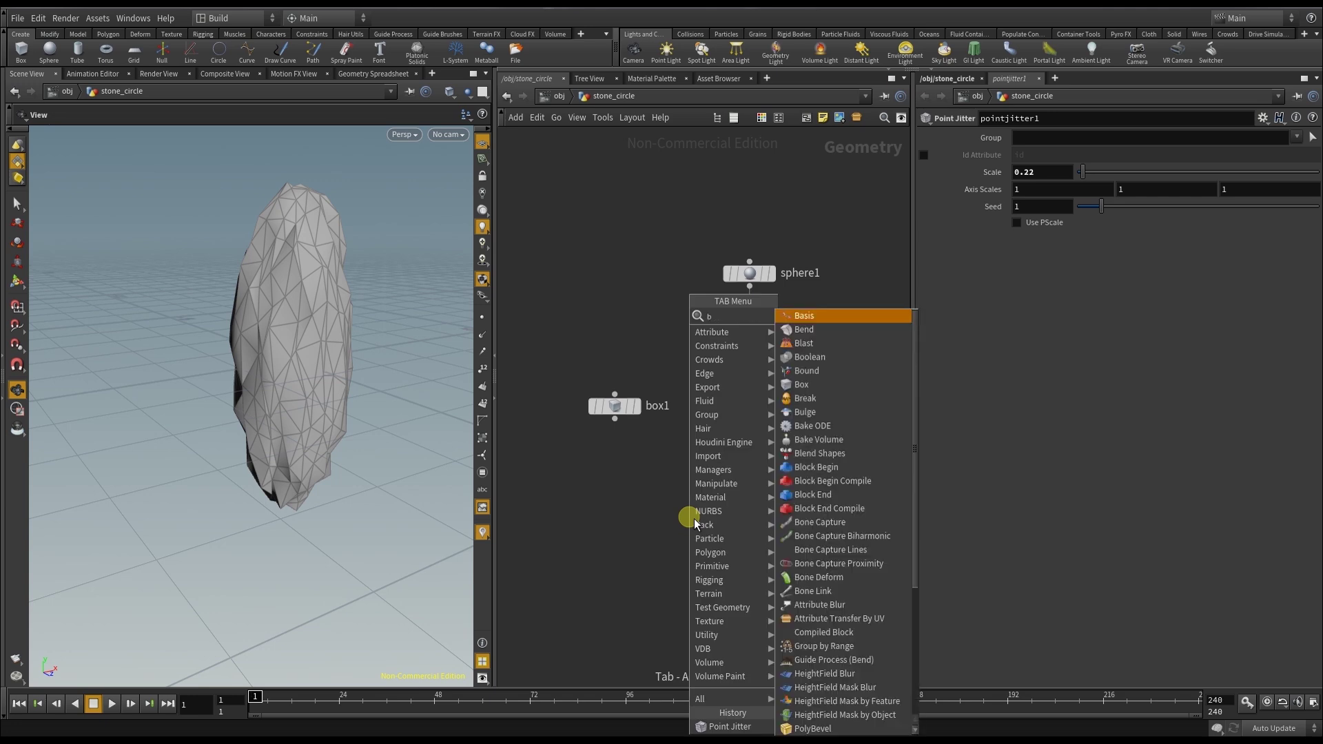
{"action": "key", "text": "Return"}
{"action": "left_click", "coordinate": [694, 523]}
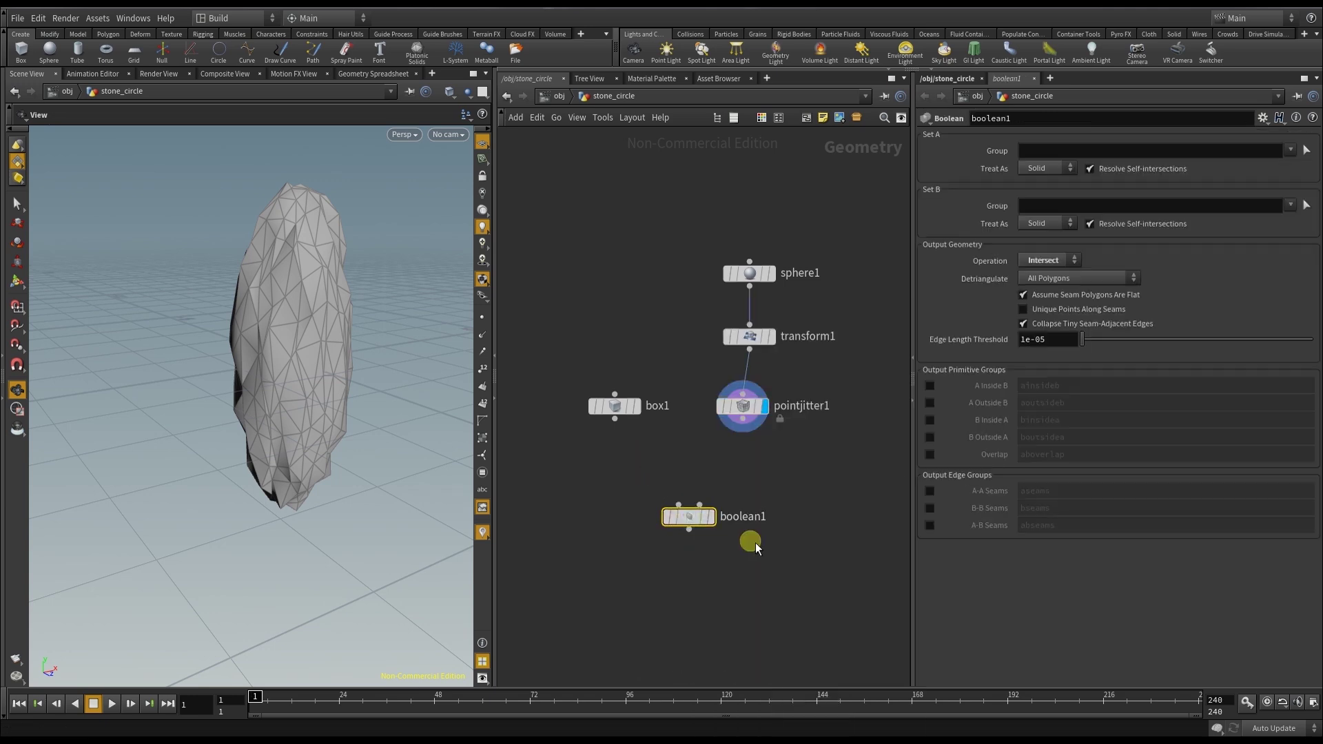
{"action": "left_click_drag", "start_coordinate": [615, 420], "coordinate": [671, 514]}
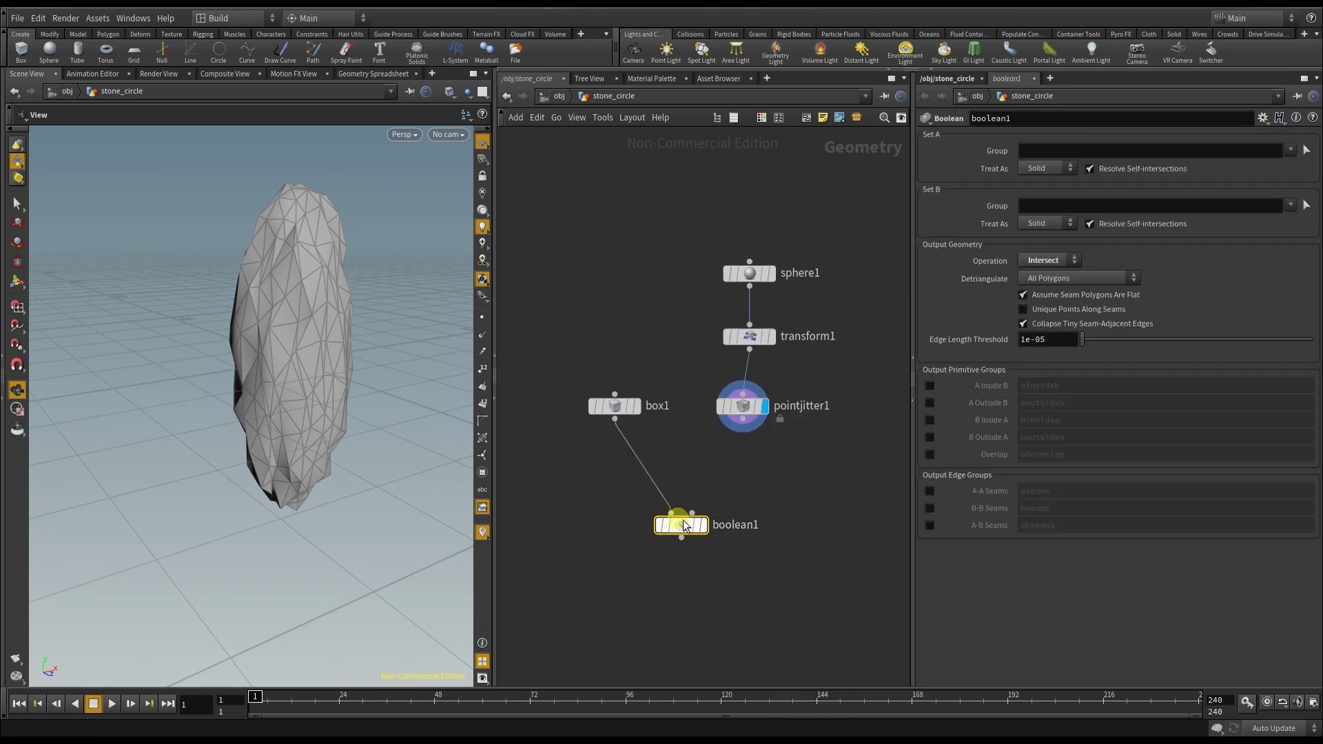
{"action": "left_click_drag", "start_coordinate": [744, 433], "coordinate": [691, 513]}
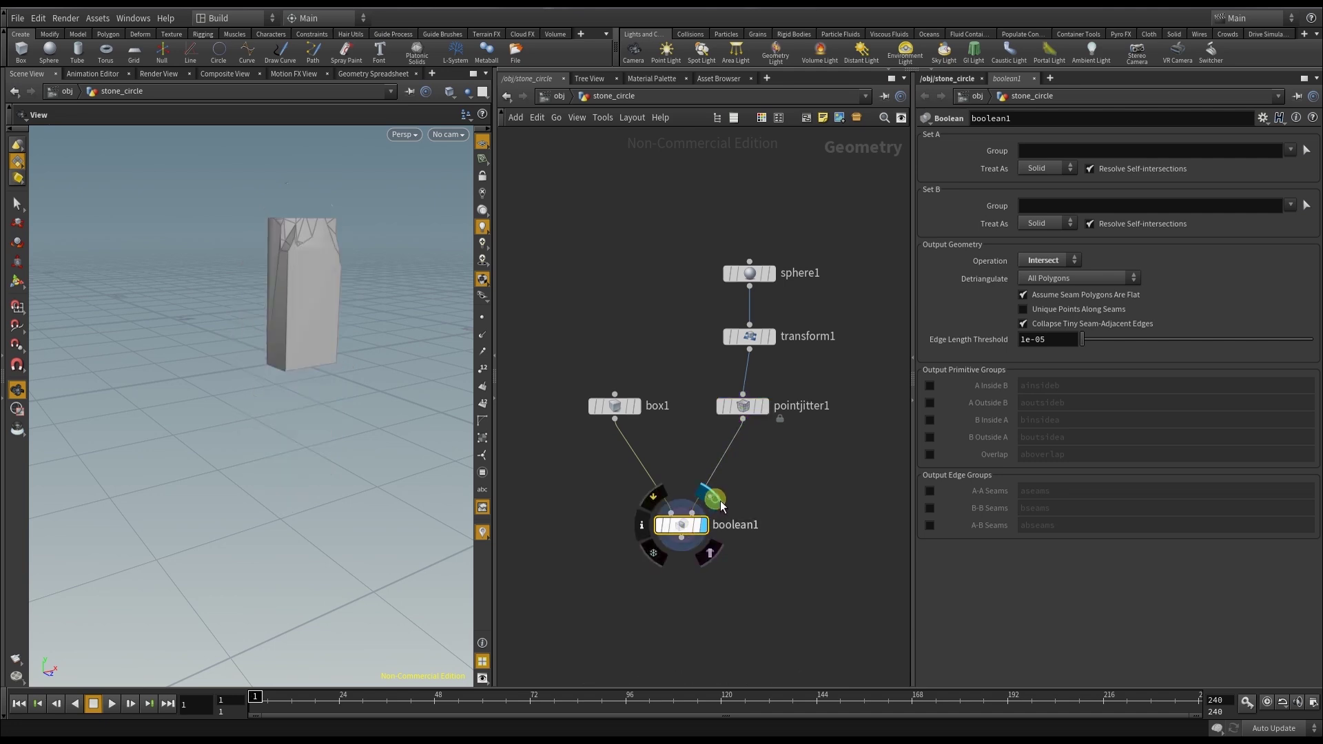
{"action": "left_click_drag", "start_coordinate": [339, 233], "coordinate": [351, 358]}
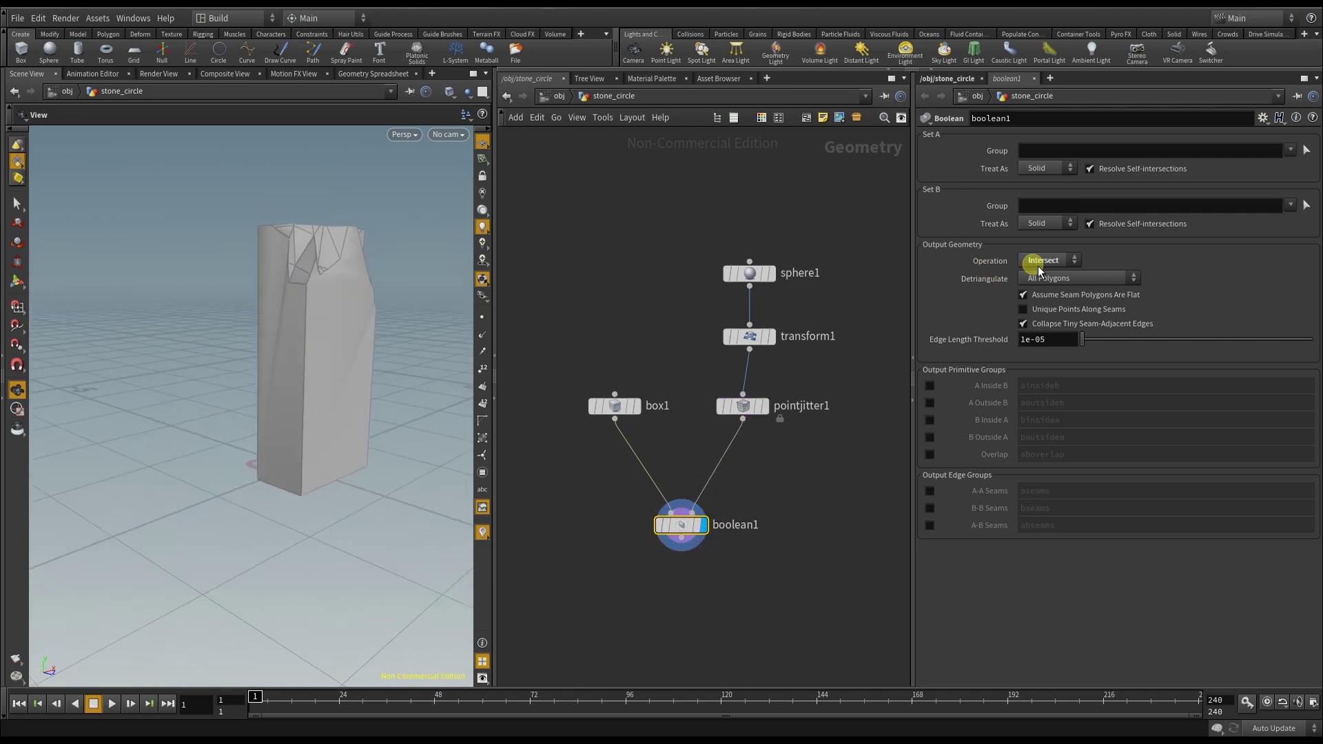
Step: Lower the rock by setting transform1's Translate Y to -0.5
{"action": "mouse_move", "coordinate": [749, 338]}
{"action": "left_click", "coordinate": [744, 406]}
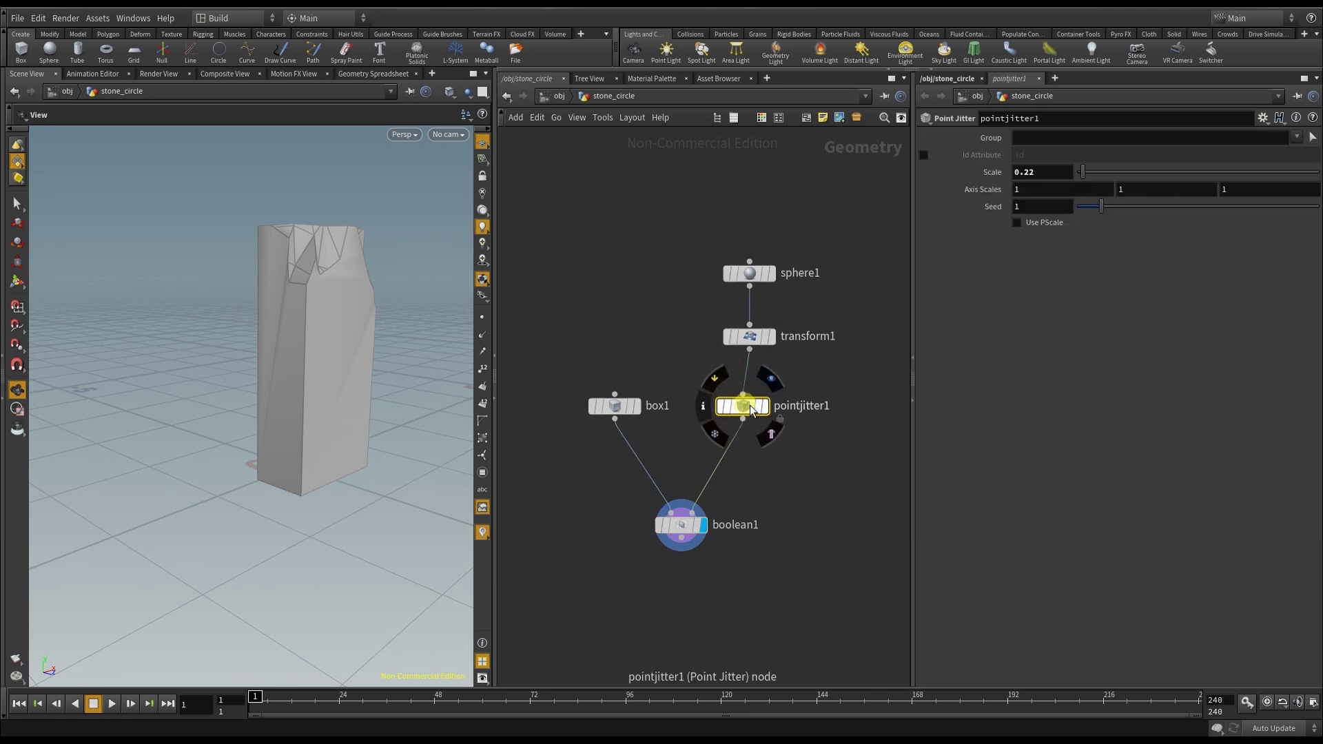
{"action": "left_click", "coordinate": [755, 338]}
{"action": "left_click", "coordinate": [1169, 240]}
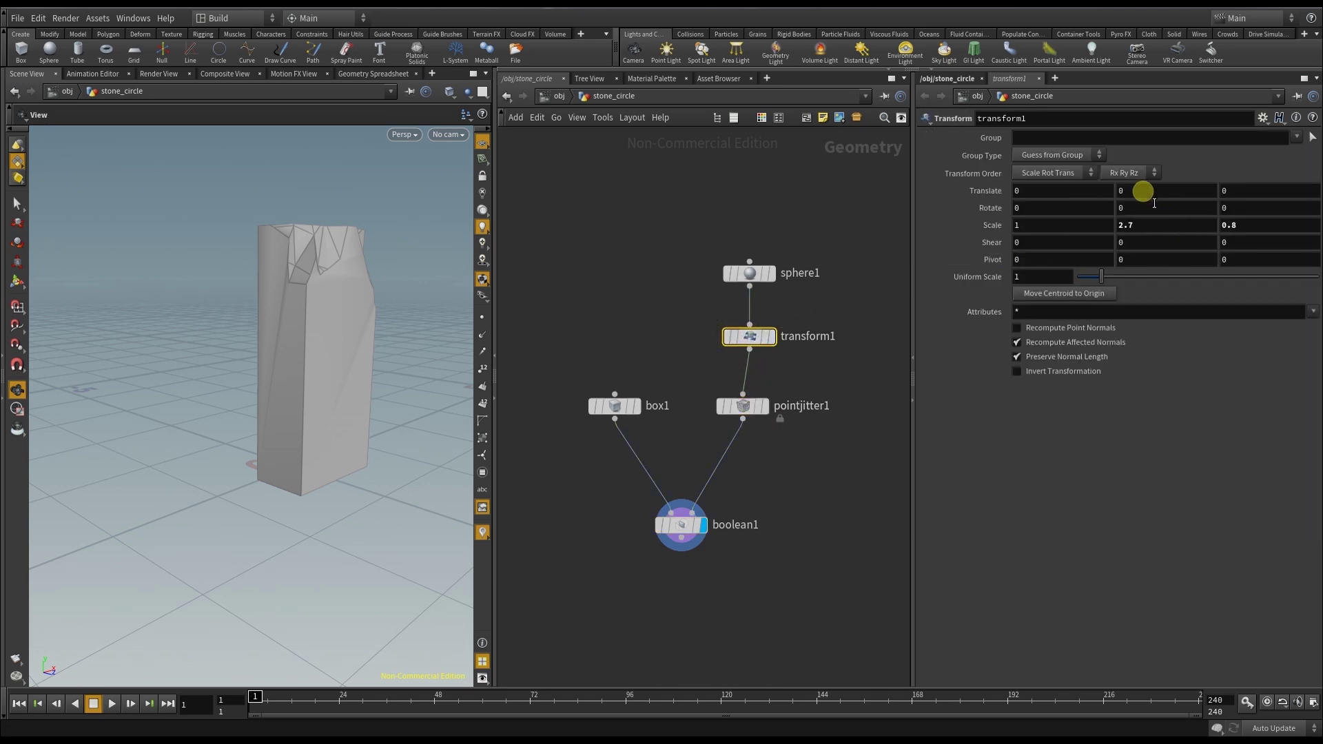
{"action": "middle_click_drag", "start_coordinate": [1154, 203], "coordinate": [1054, 239]}
{"action": "key", "text": "Return"}
{"action": "key", "text": "Escape"}
{"action": "left_click_drag", "start_coordinate": [324, 251], "coordinate": [277, 281]}
{"action": "key", "text": "Return"}
{"action": "middle_click_drag", "start_coordinate": [1127, 192], "coordinate": [1228, 212]}
{"action": "middle_click_drag", "start_coordinate": [1078, 195], "coordinate": [1082, 200]}
Step: Set transform1's Scale X to 0.66 and Scale Z to 0.3, save, and view boolean1
{"action": "left_click_drag", "start_coordinate": [311, 427], "coordinate": [865, 206]}
{"action": "middle_click_drag", "start_coordinate": [1075, 226], "coordinate": [1048, 248]}
{"action": "middle_click_drag", "start_coordinate": [1240, 226], "coordinate": [1261, 238]}
{"action": "left_click_drag", "start_coordinate": [354, 358], "coordinate": [386, 414]}
{"action": "key", "text": "ctrl+s"}
{"action": "middle_click_drag", "start_coordinate": [638, 612], "coordinate": [579, 576]}
{"action": "left_click", "coordinate": [606, 494]}
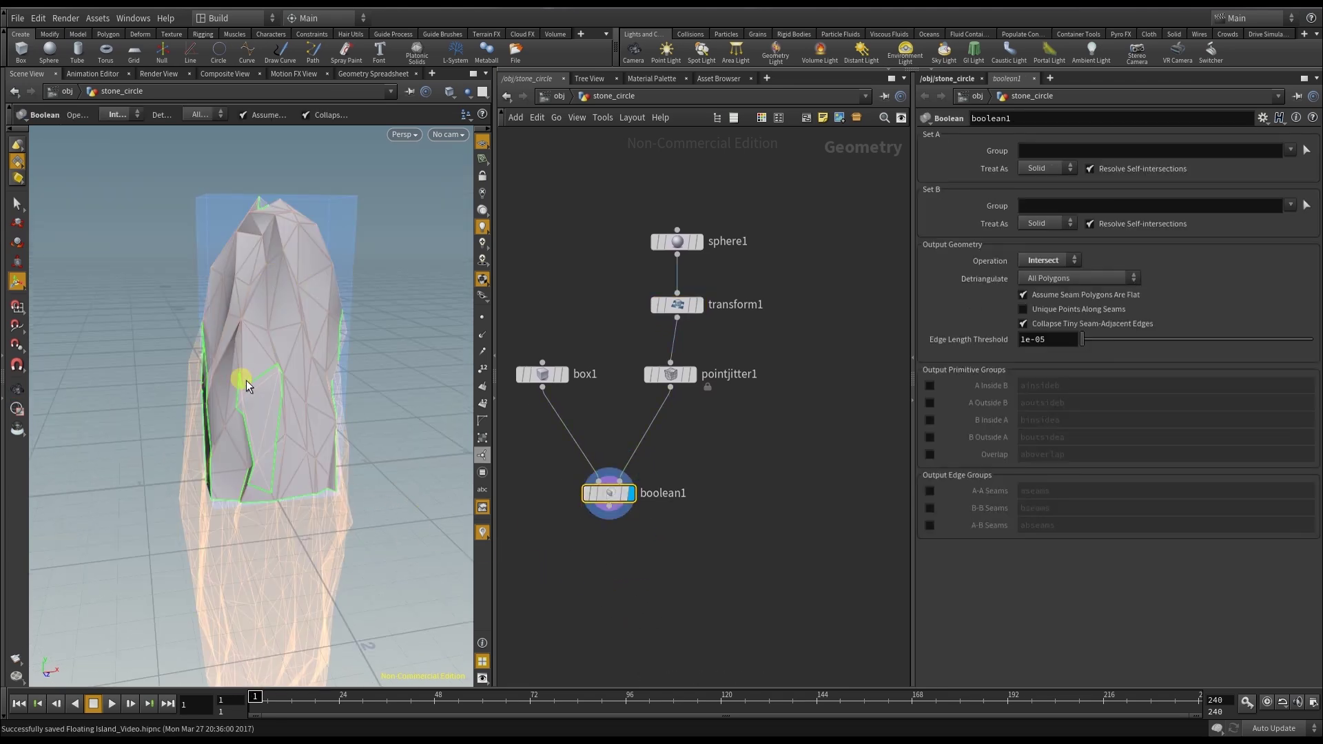
Step: Add a new sphere node, sphere2, and display it
{"action": "middle_click_drag", "start_coordinate": [720, 557], "coordinate": [698, 494]}
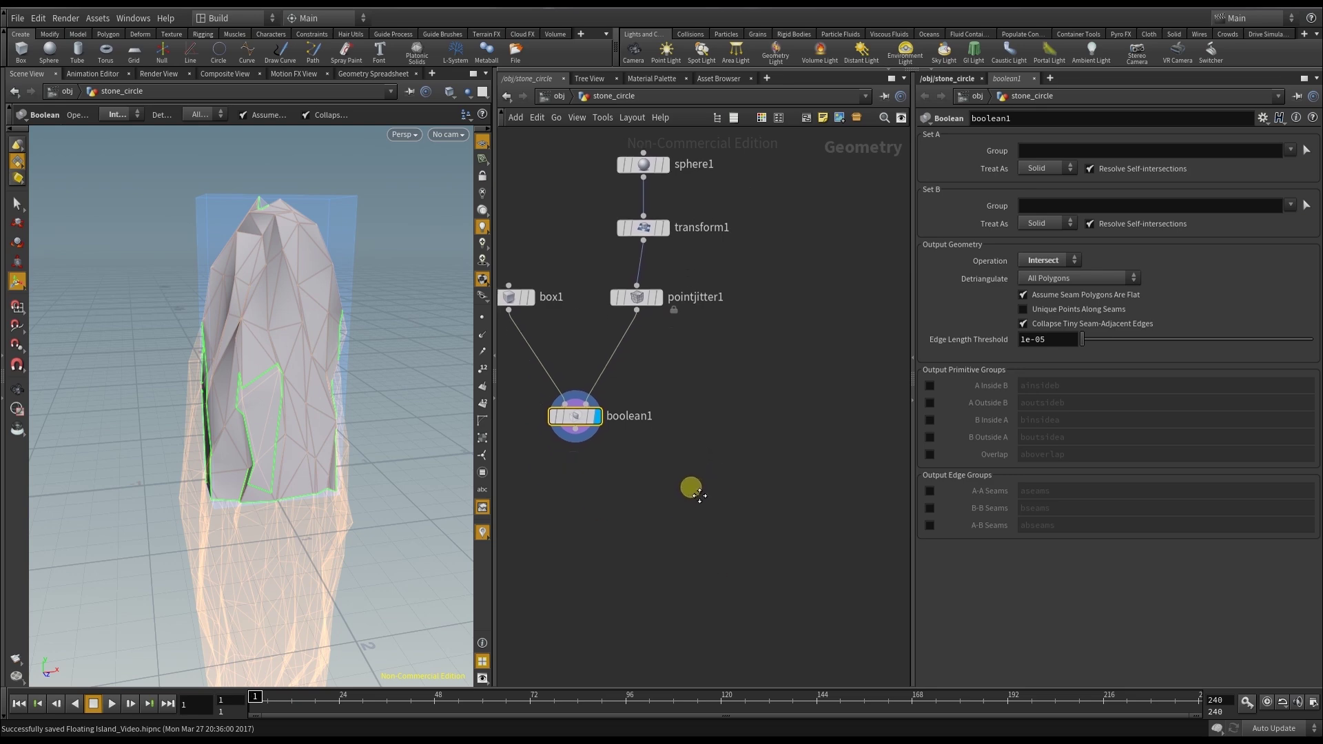
{"action": "scroll", "coordinate": [779, 459], "scroll_direction": "down", "scroll_amount": 3}
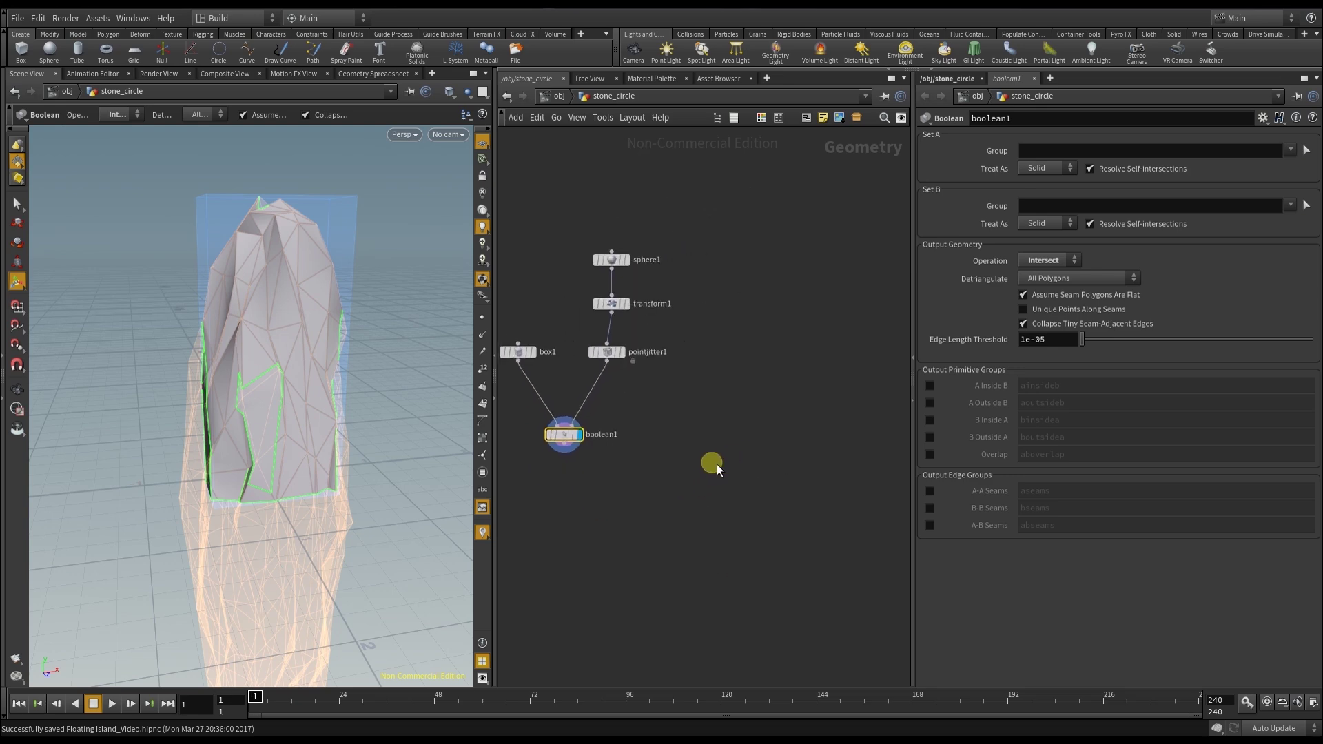
{"action": "key", "text": "Tab"}
{"action": "type", "text": "spe"}
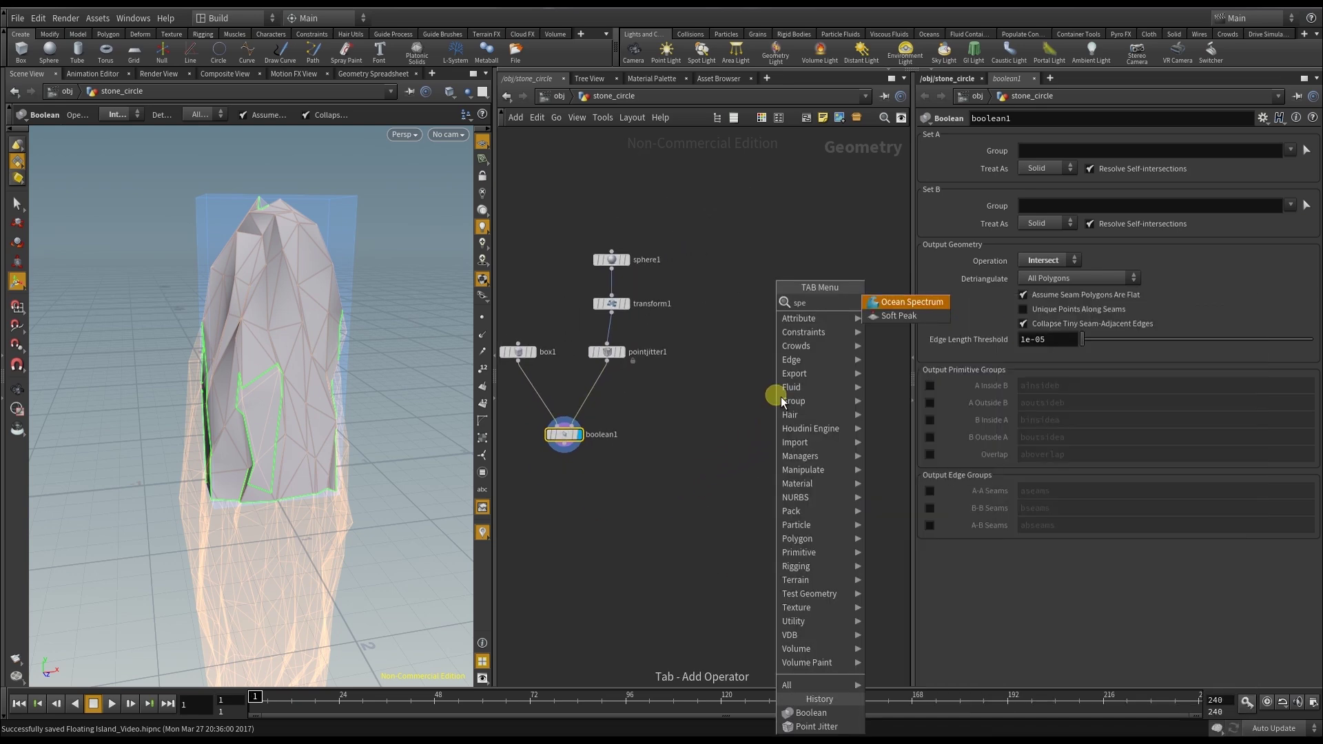
{"action": "key", "text": "Return"}
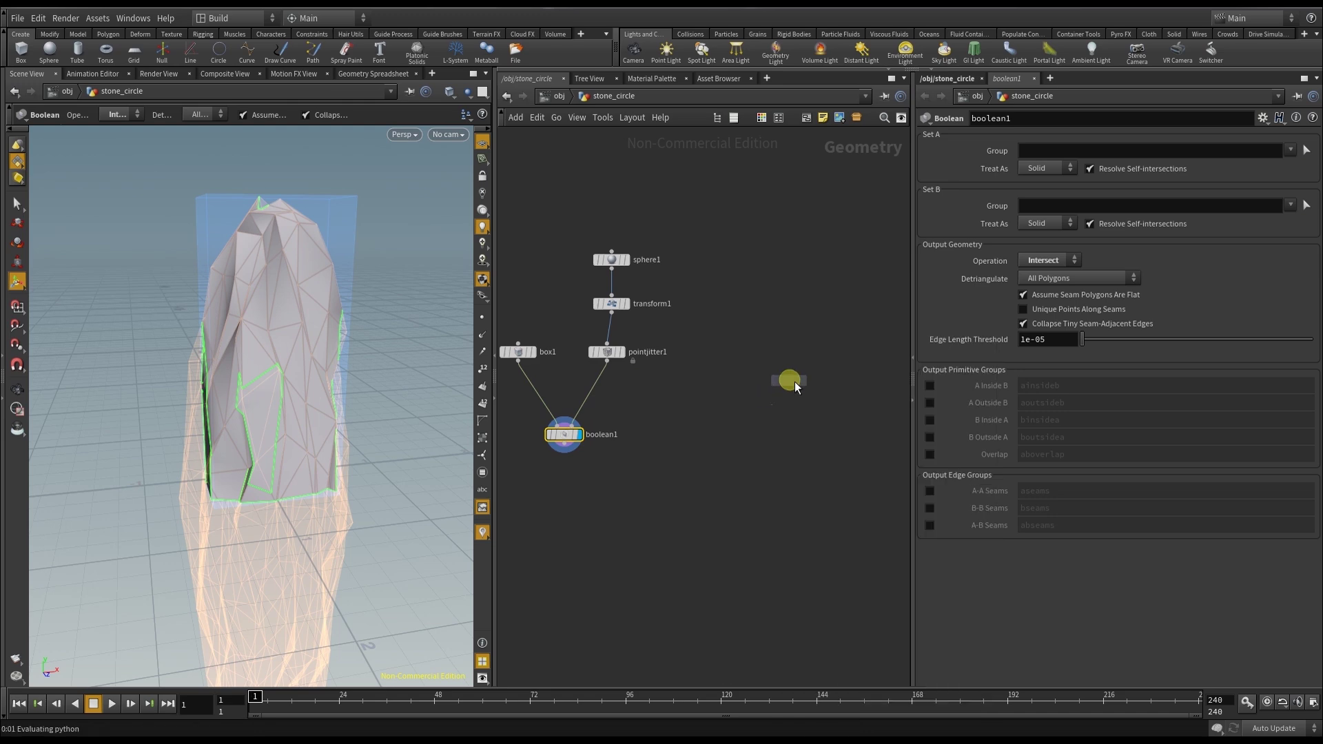
{"action": "left_click", "coordinate": [763, 305]}
{"action": "left_click", "coordinate": [790, 289]}
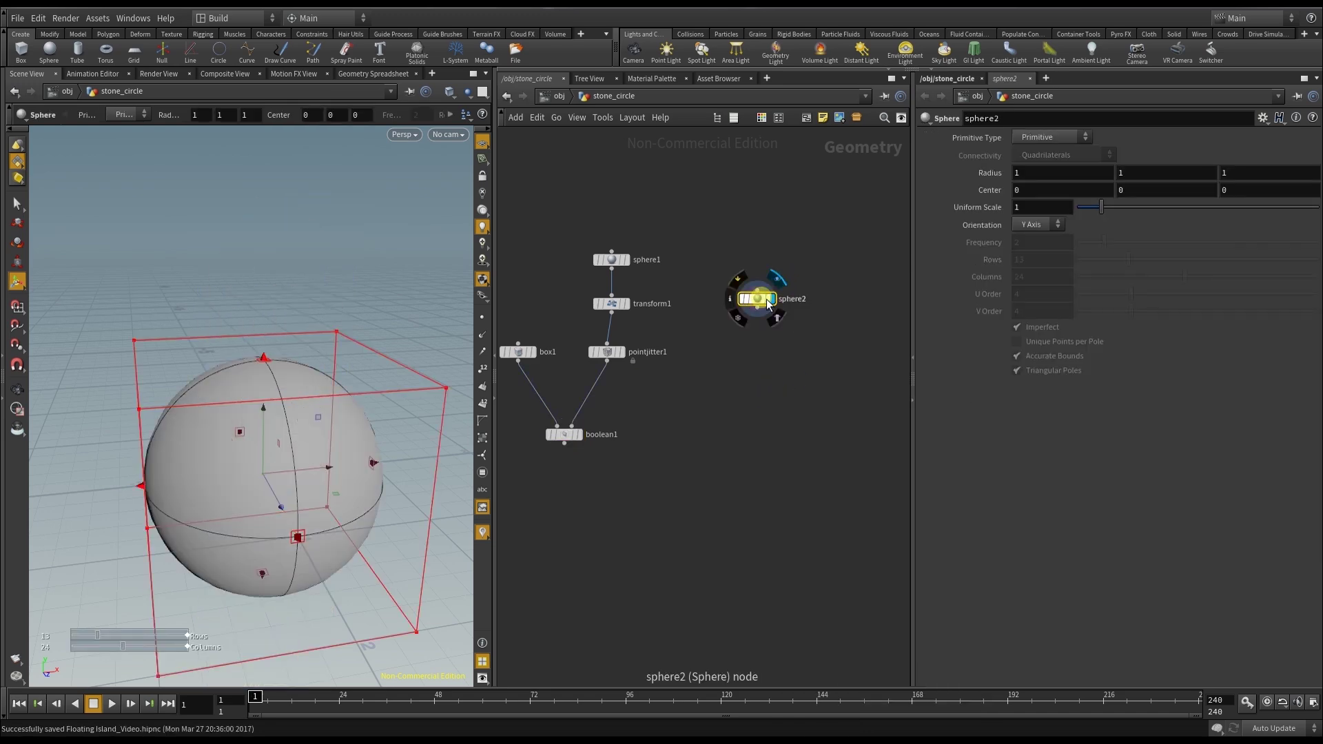
Step: Make sphere2 a polygon sphere with Frequency 4 and Uniform Scale 0.63
{"action": "left_click", "coordinate": [1051, 137]}
{"action": "left_click", "coordinate": [1047, 165]}
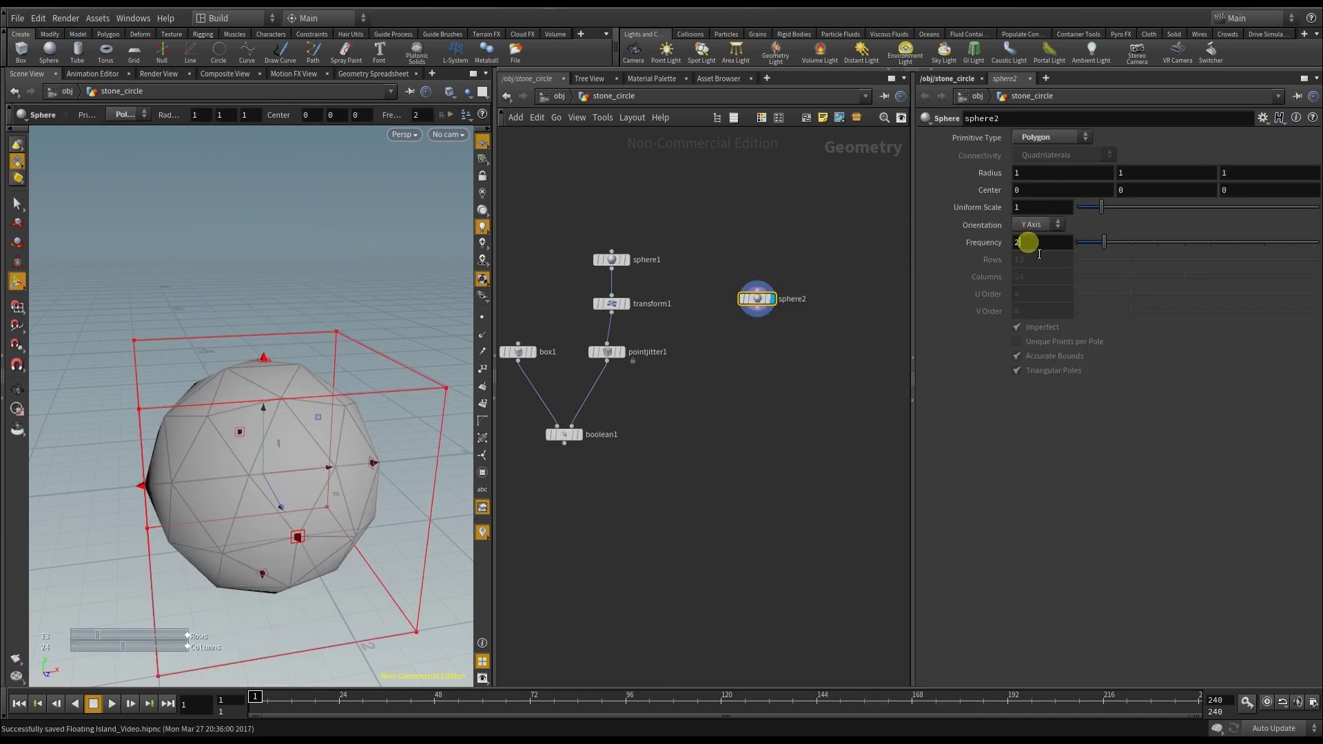
{"action": "type", "text": "4"}
{"action": "key", "text": "Return"}
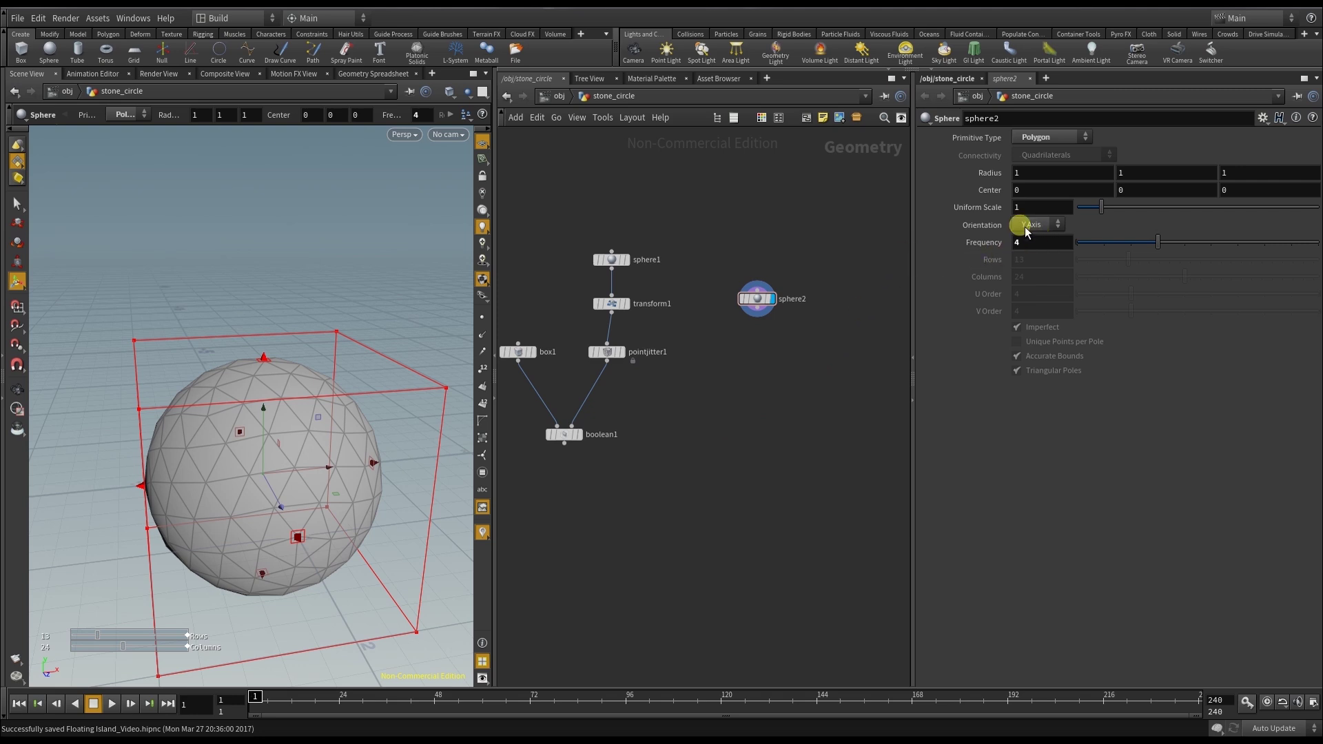
{"action": "middle_click_drag", "start_coordinate": [1025, 222], "coordinate": [824, 252]}
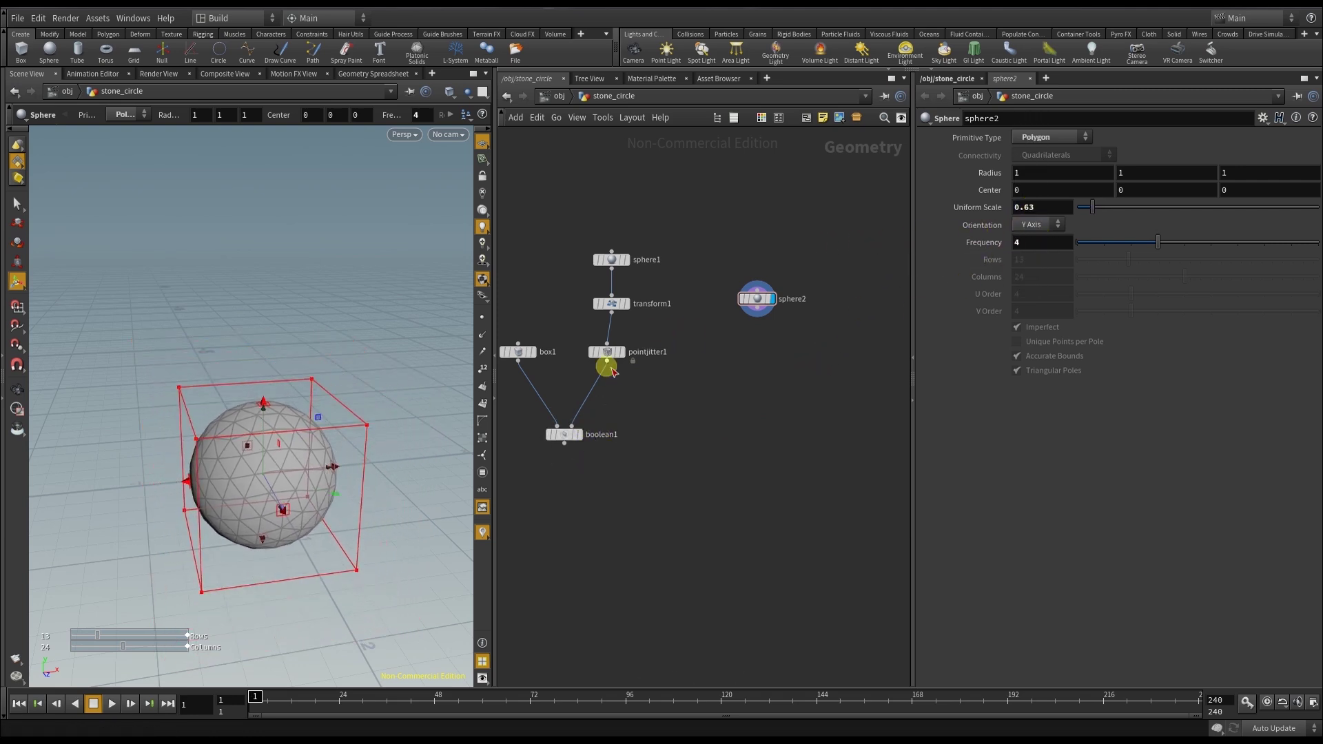
Step: Redisplay the boolean stone and move sphere2's centre up beside it to (-0.44, 1.69, 0)
{"action": "left_click", "coordinate": [579, 434]}
{"action": "mouse_move", "coordinate": [772, 308]}
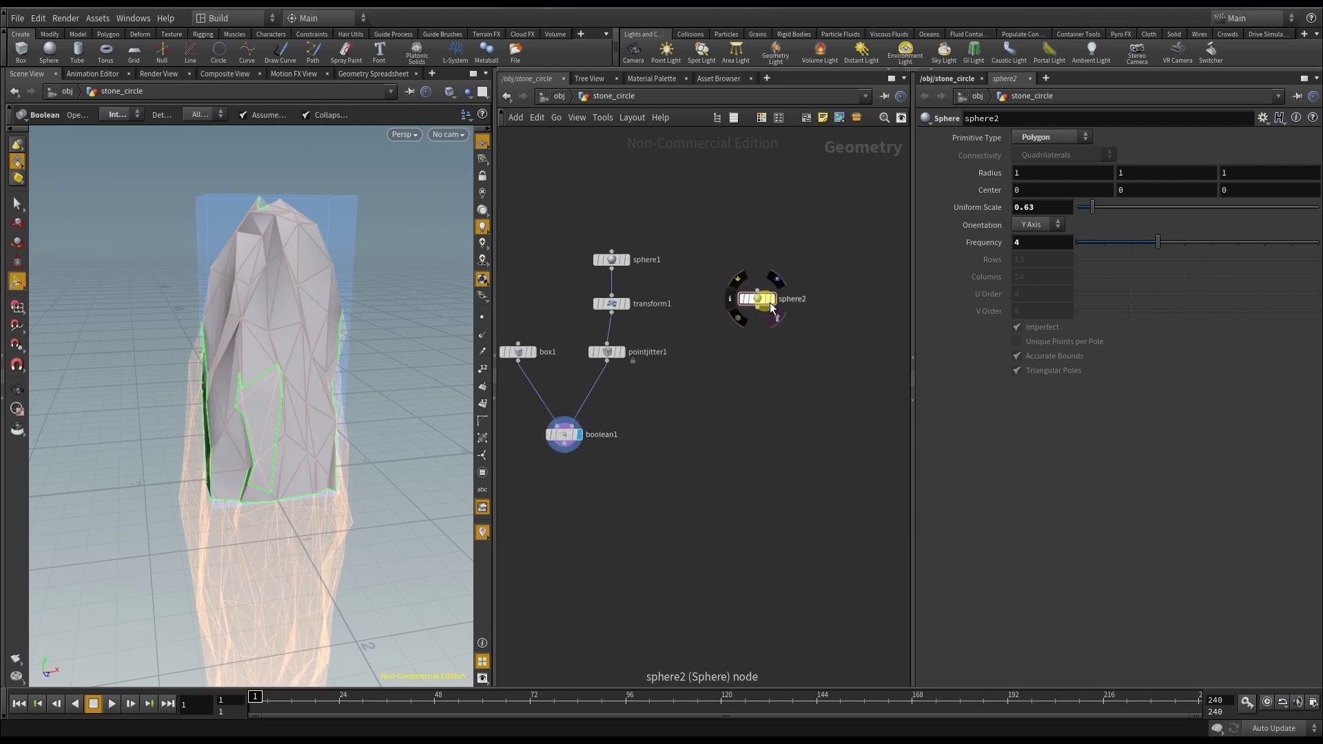
{"action": "left_click", "coordinate": [770, 339]}
{"action": "left_click_drag", "start_coordinate": [229, 438], "coordinate": [275, 275]}
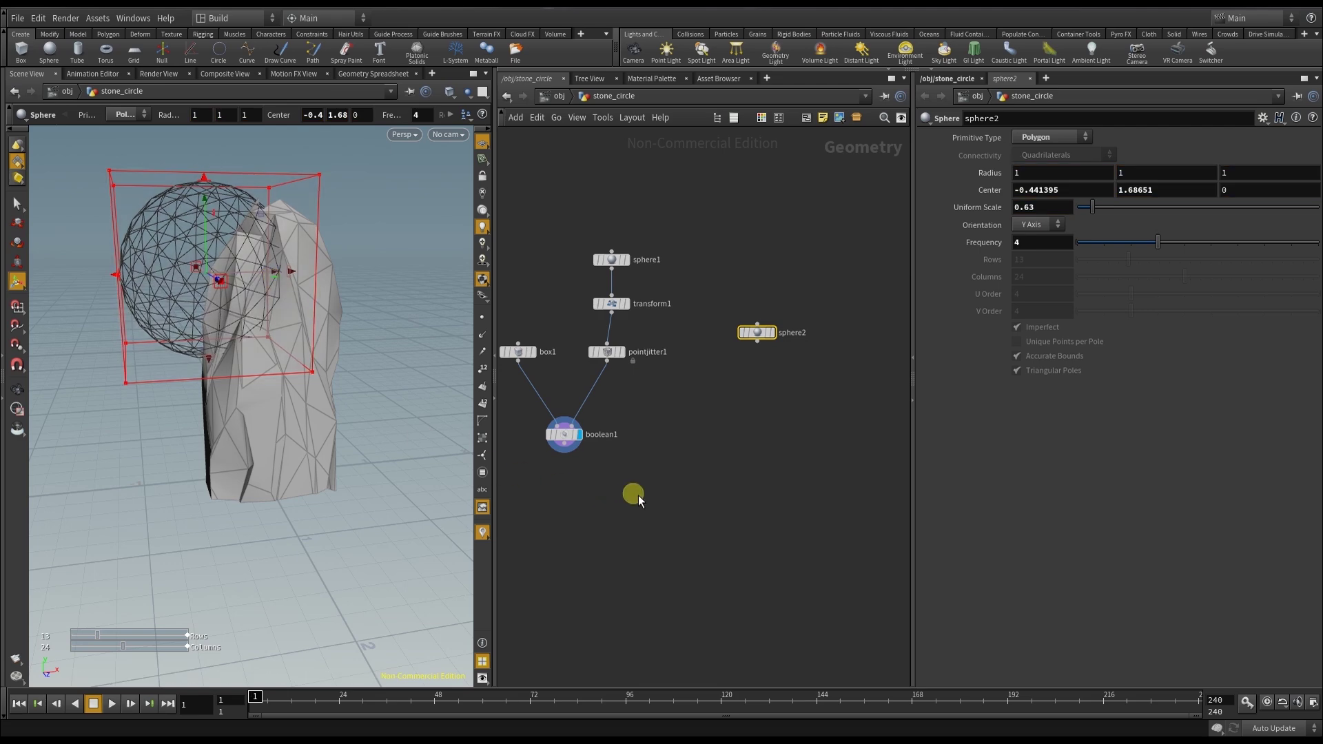
{"action": "key", "text": "Tab"}
Step: Add a displayed boolean2 with boolean1 in input A and sphere2 in input B
{"action": "type", "text": "boolean"}
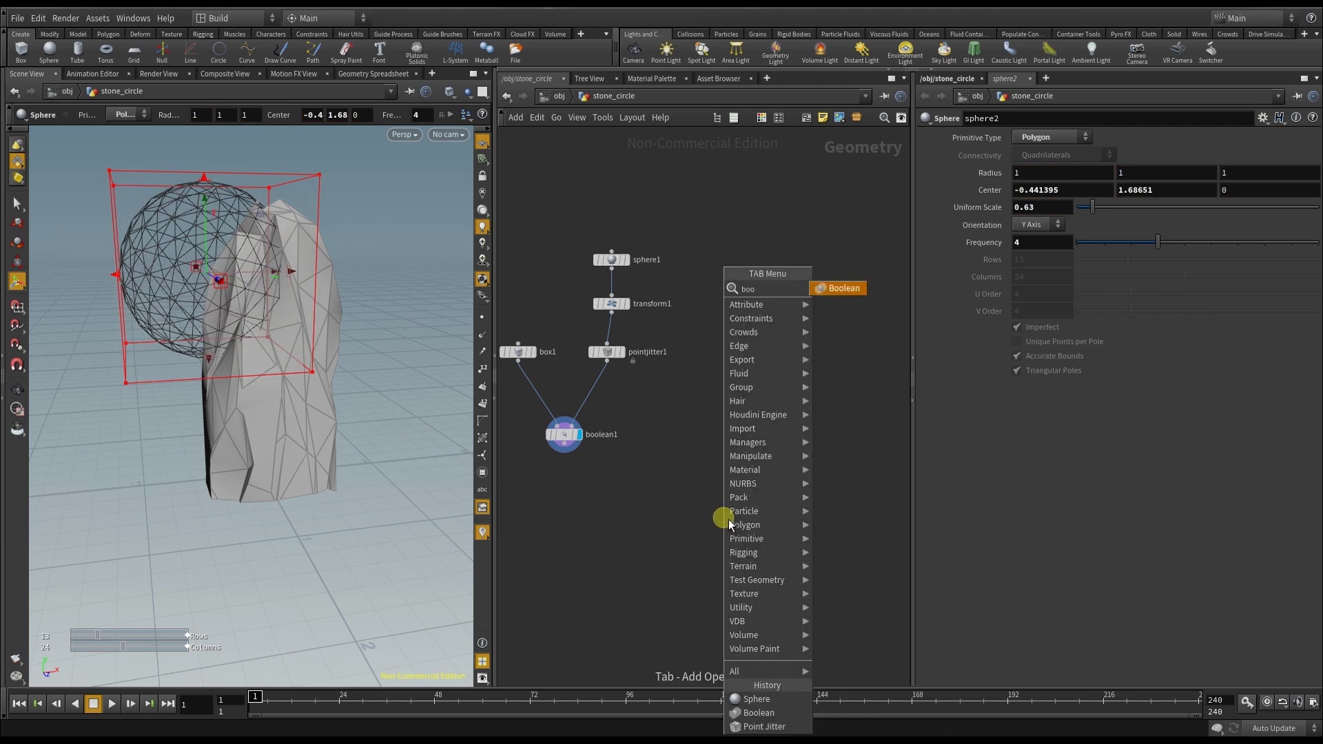
{"action": "key", "text": "Return"}
{"action": "left_click", "coordinate": [720, 416]}
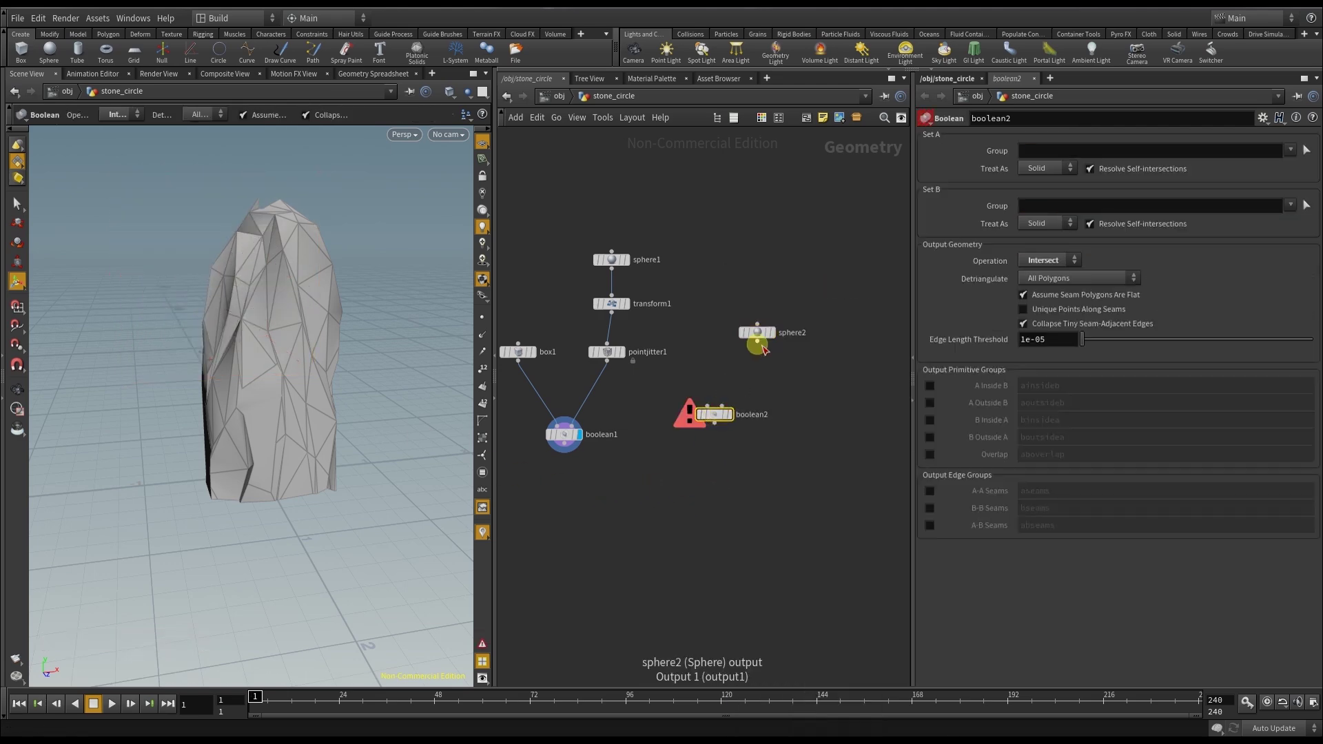
{"action": "left_click_drag", "start_coordinate": [758, 340], "coordinate": [700, 490]}
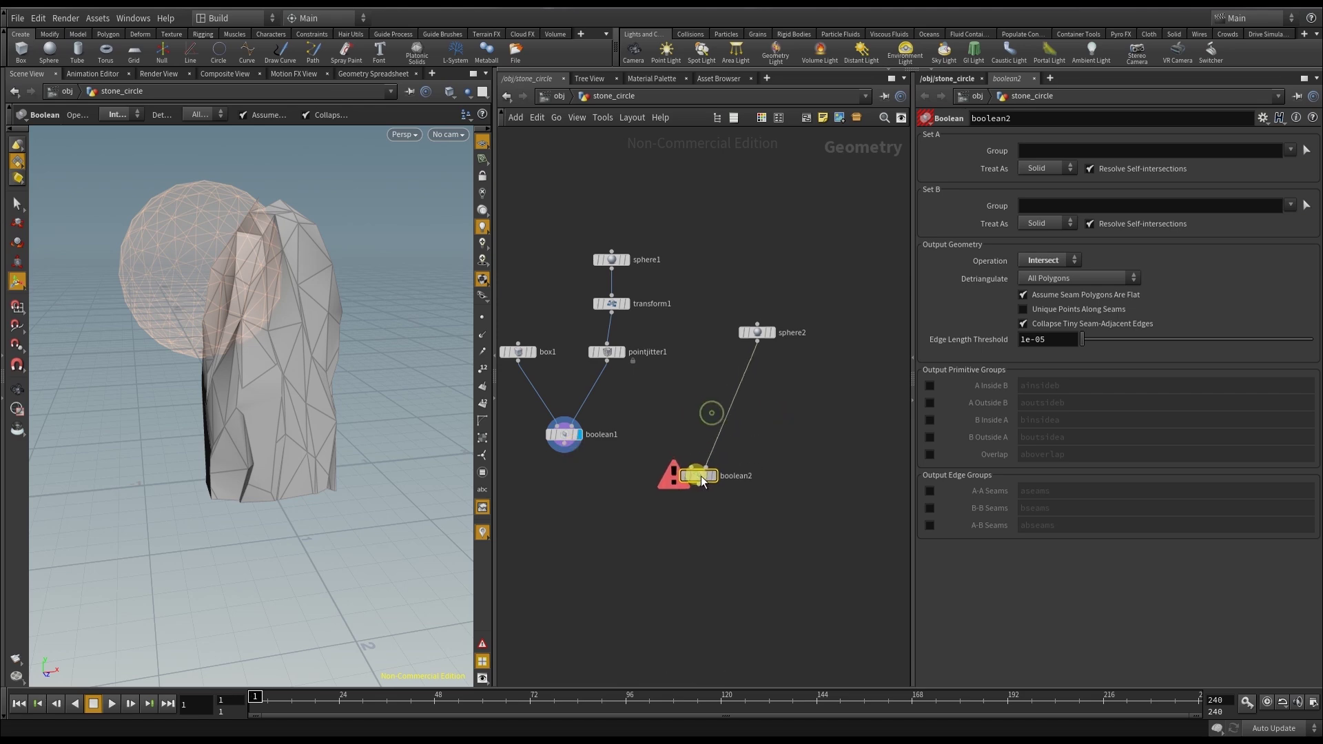
{"action": "left_click_drag", "start_coordinate": [565, 449], "coordinate": [689, 484]}
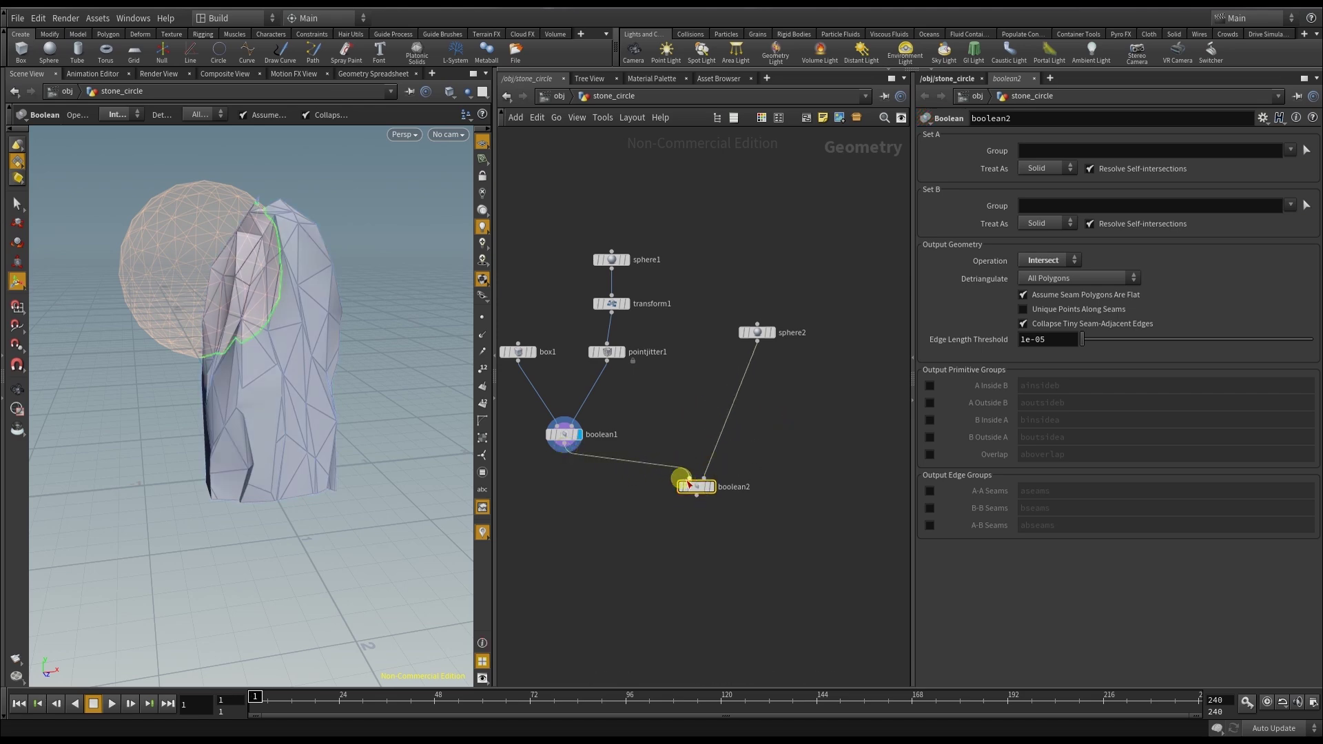
{"action": "left_click", "coordinate": [711, 488]}
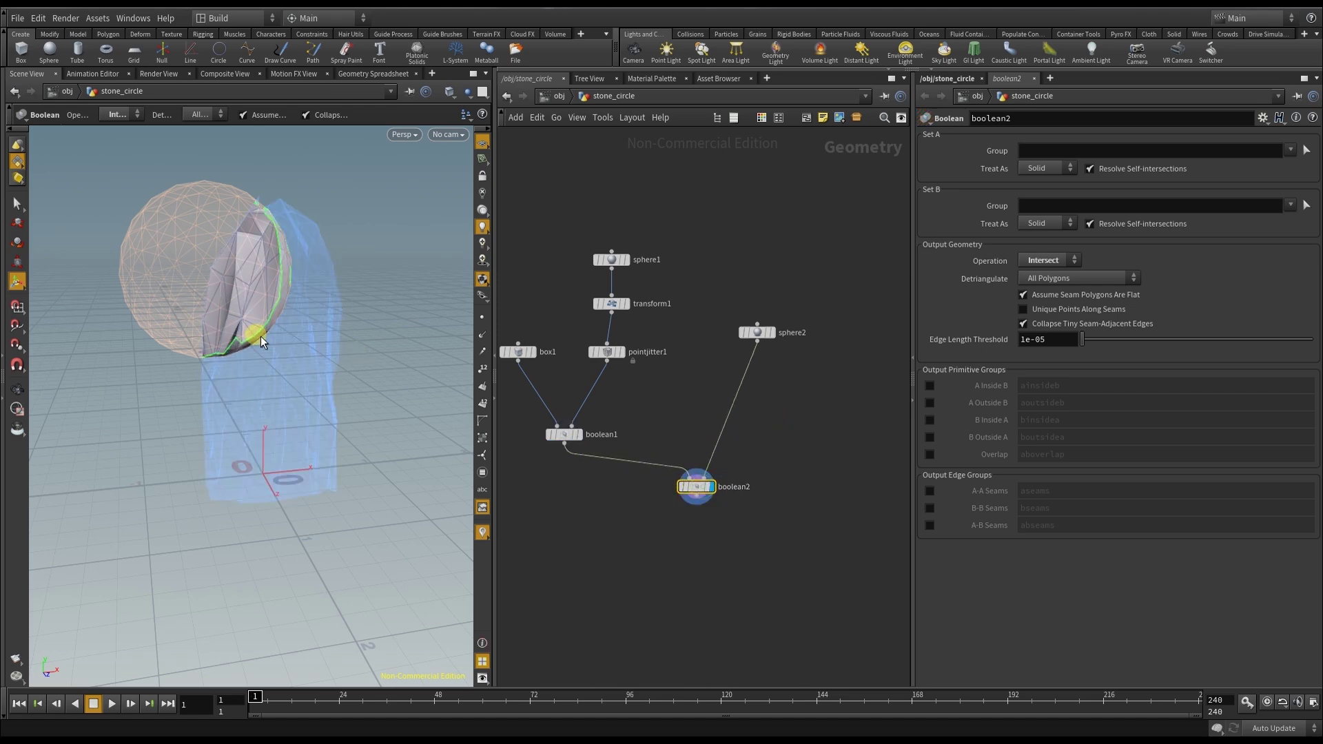
Step: Set boolean2's Operation to Subtract to carve a scoop from the stone's upper side
{"action": "left_click_drag", "start_coordinate": [260, 339], "coordinate": [275, 296]}
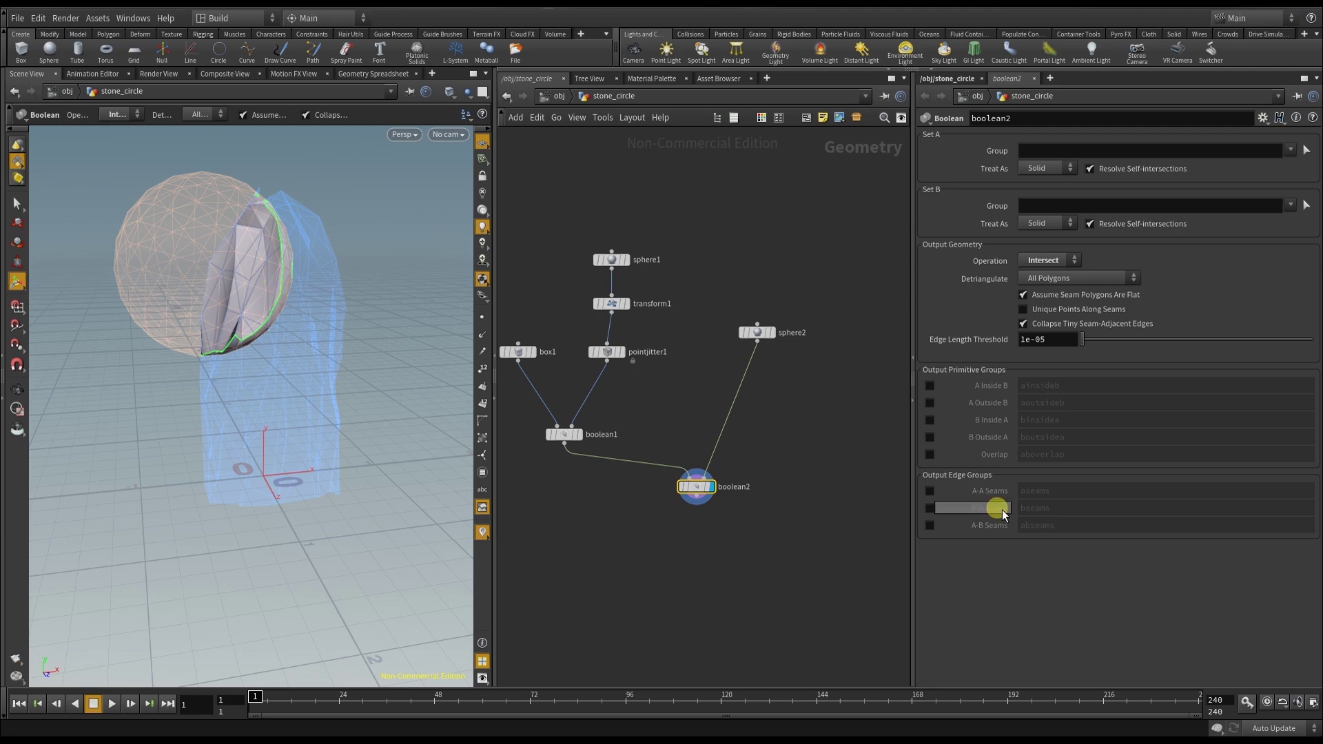
{"action": "left_click", "coordinate": [1061, 265]}
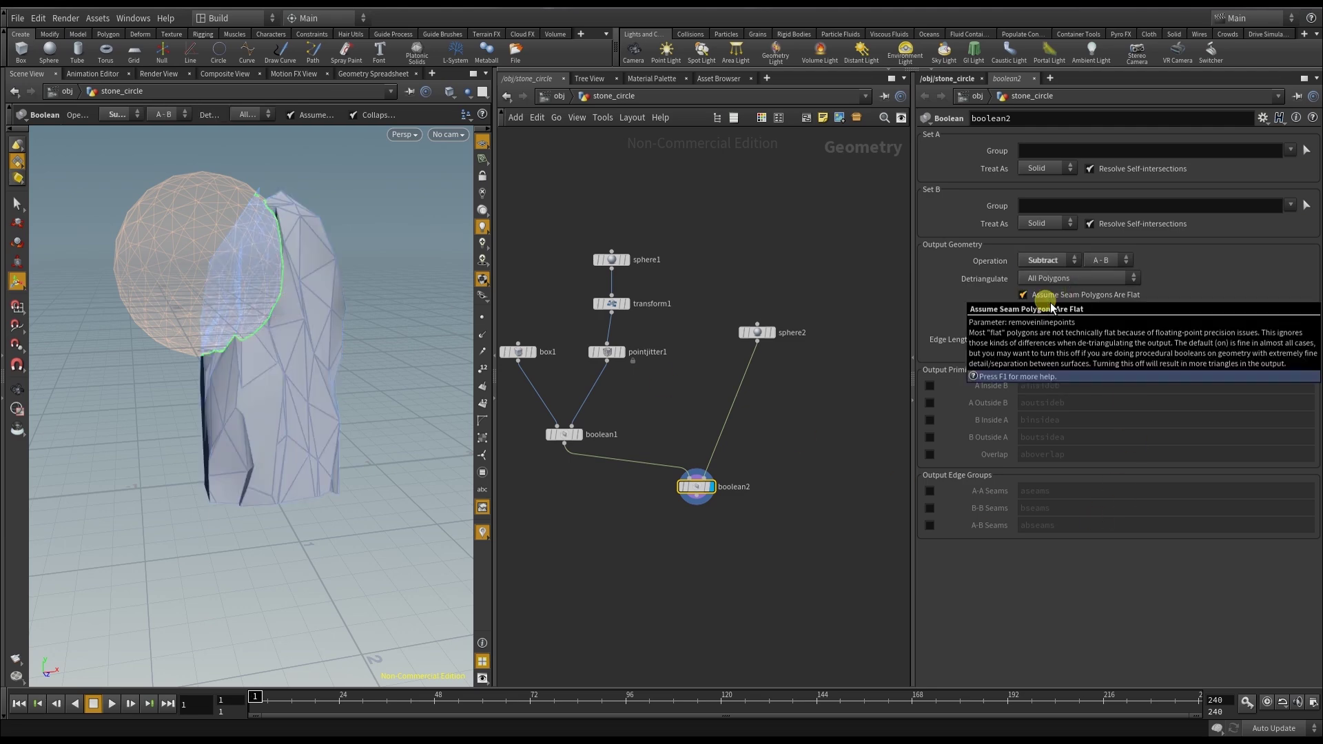
{"action": "key", "text": "Escape"}
{"action": "left_click_drag", "start_coordinate": [213, 458], "coordinate": [168, 479]}
{"action": "key", "text": "Return"}
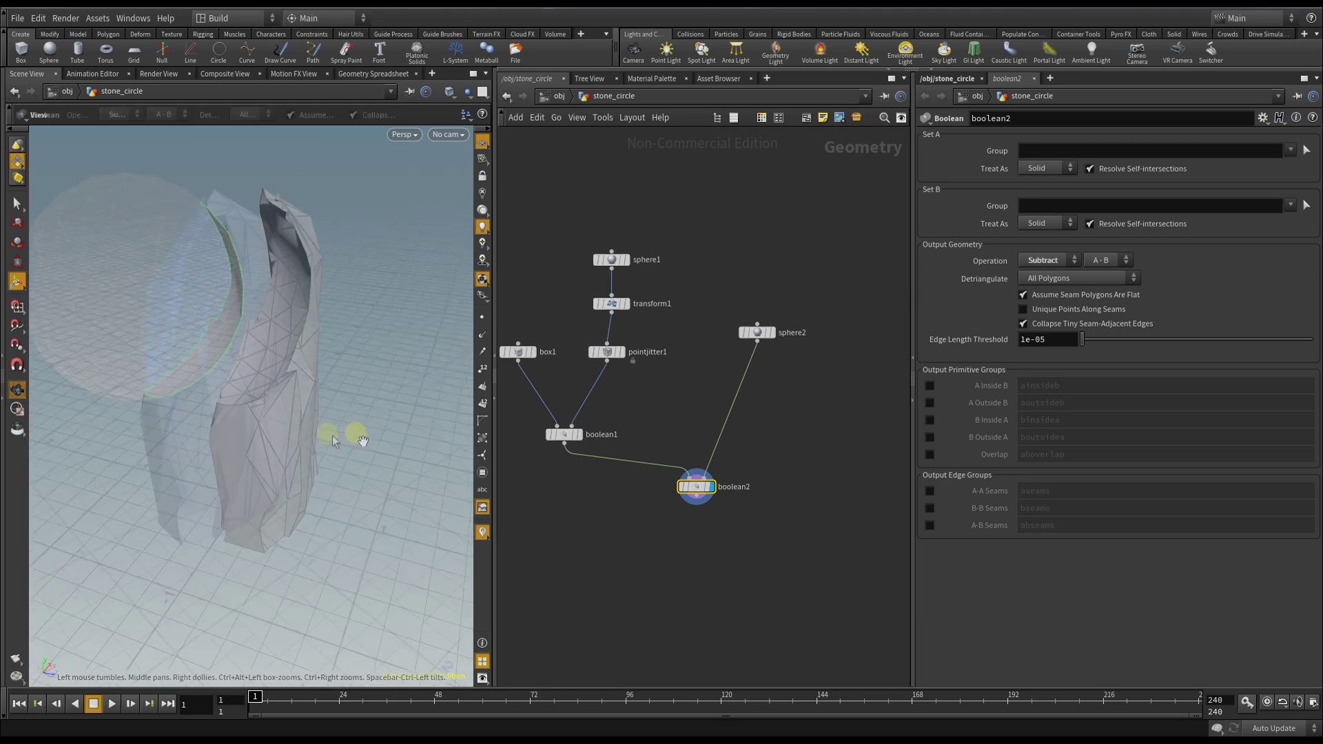
Step: Insert transform2 after sphere2 with uniform scale 0.79, stretching the sphere taller and moving it
{"action": "key", "text": "Tab"}
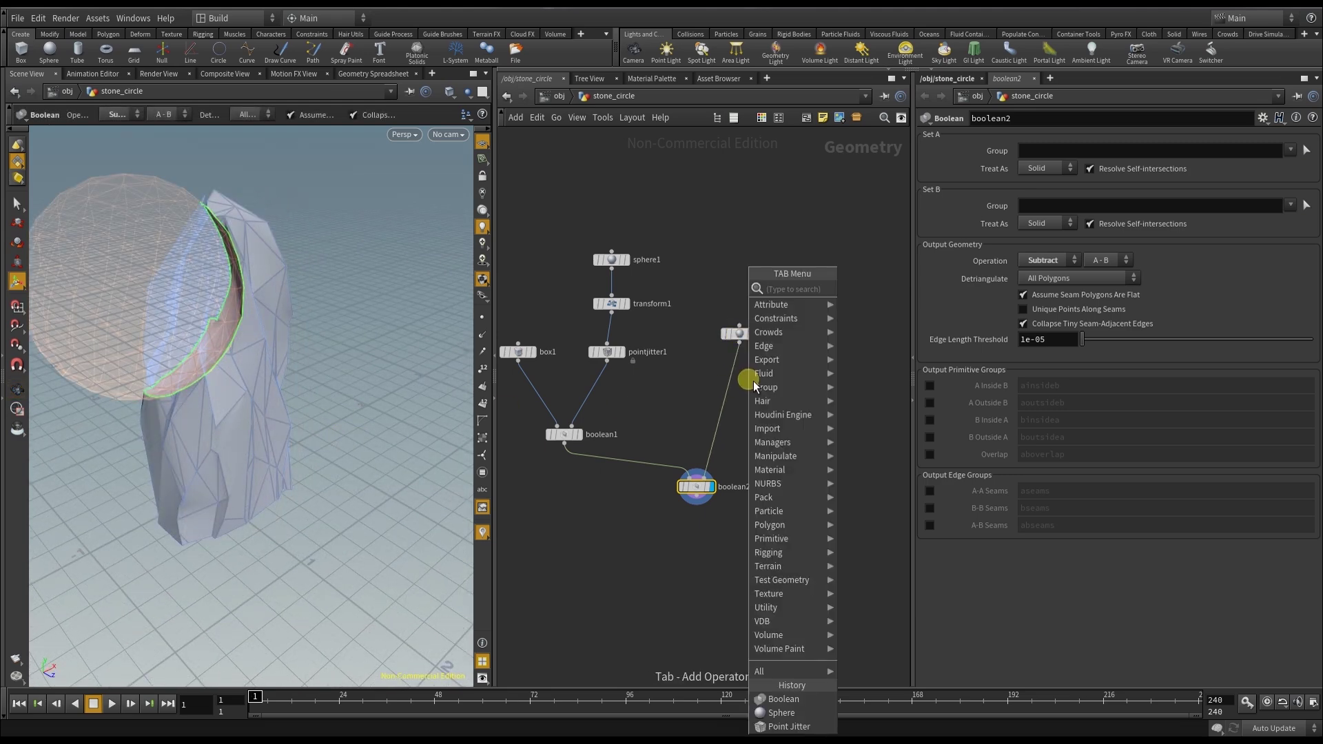
{"action": "key", "text": "Return"}
{"action": "left_click", "coordinate": [734, 392]}
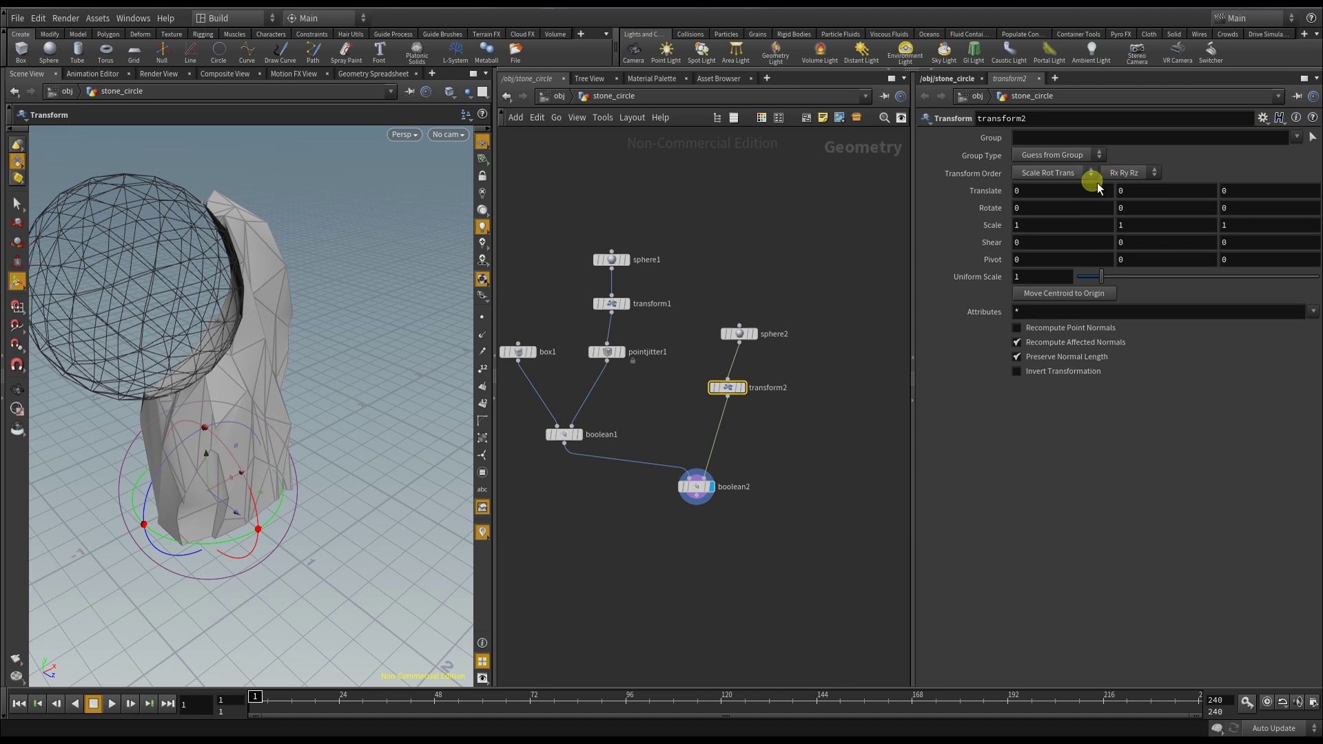
{"action": "middle_click_drag", "start_coordinate": [1042, 277], "coordinate": [908, 303]}
{"action": "left_click_drag", "start_coordinate": [207, 475], "coordinate": [188, 600]}
Step: Insert pointjitter2 after transform2 and lower its Scale to 0.07
{"action": "key", "text": "Tab"}
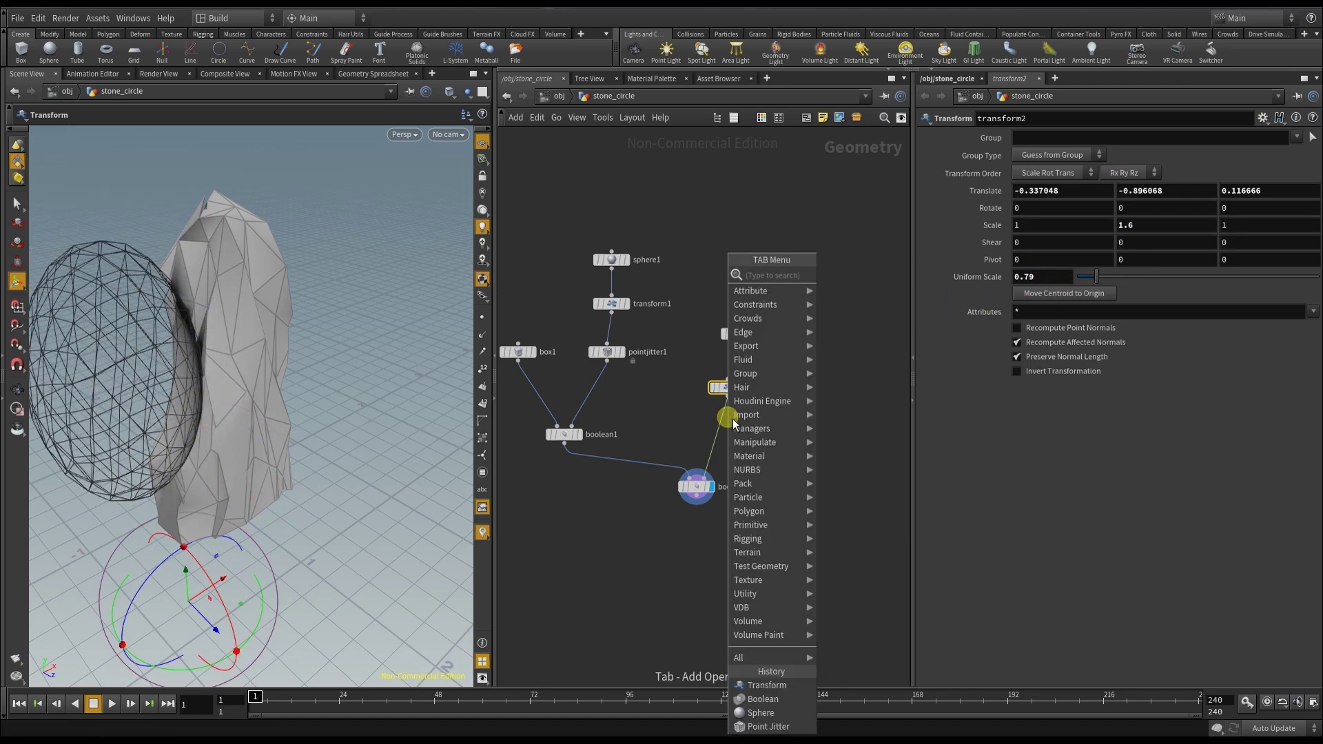
{"action": "key", "text": "Return"}
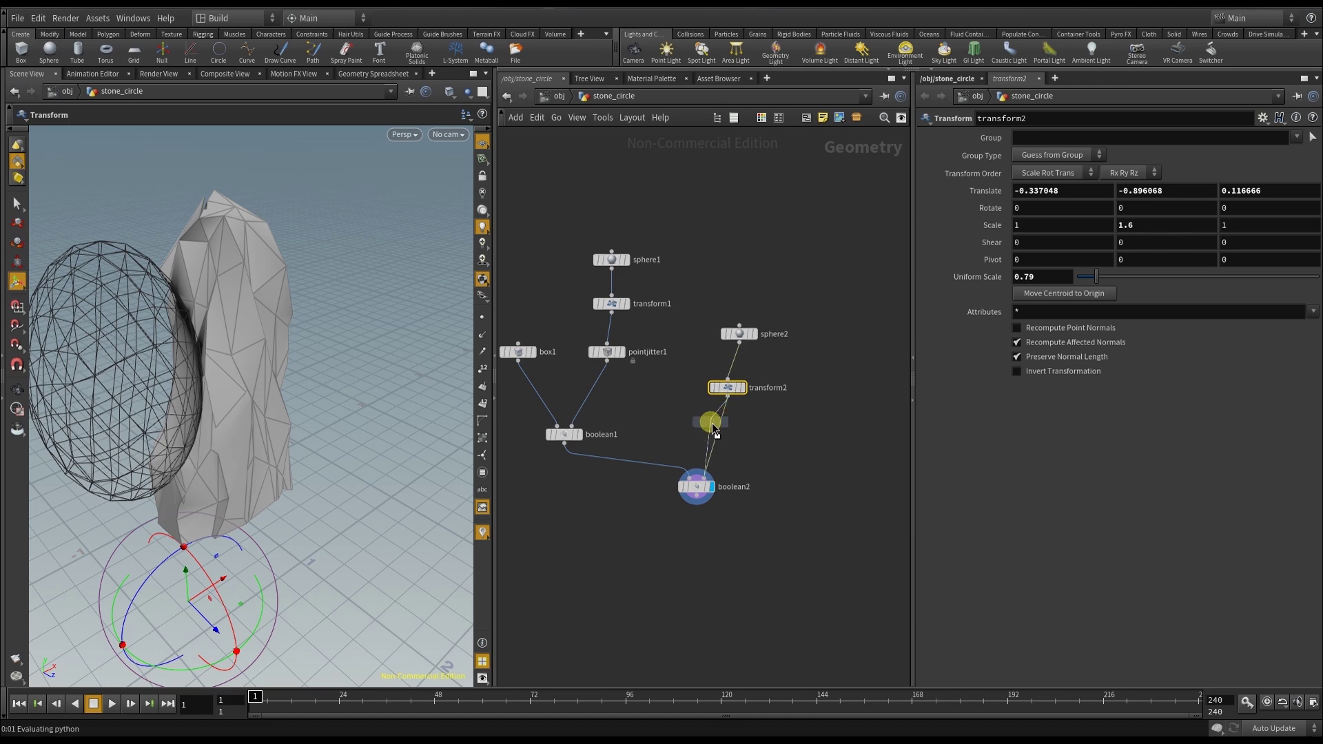
{"action": "left_click", "coordinate": [723, 432]}
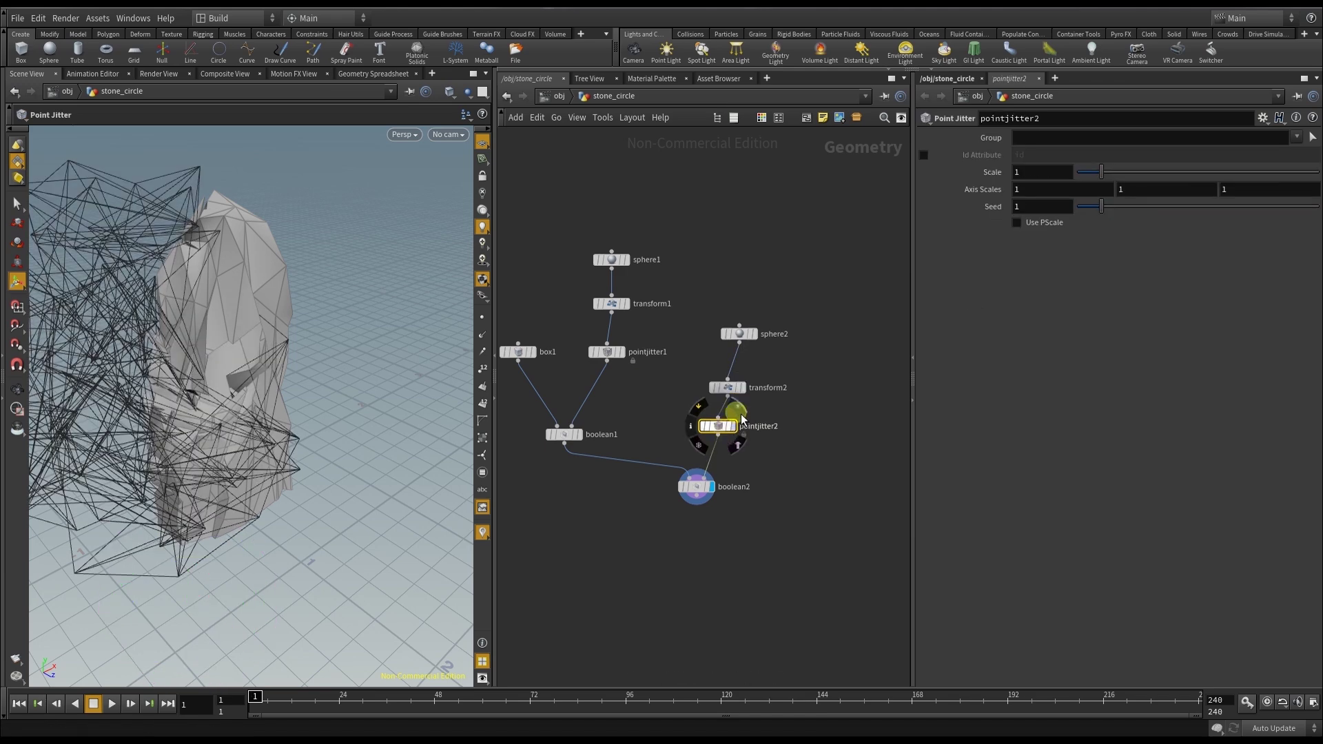
{"action": "left_click_drag", "start_coordinate": [257, 422], "coordinate": [346, 409]}
{"action": "middle_click_drag", "start_coordinate": [1040, 184], "coordinate": [1041, 209]}
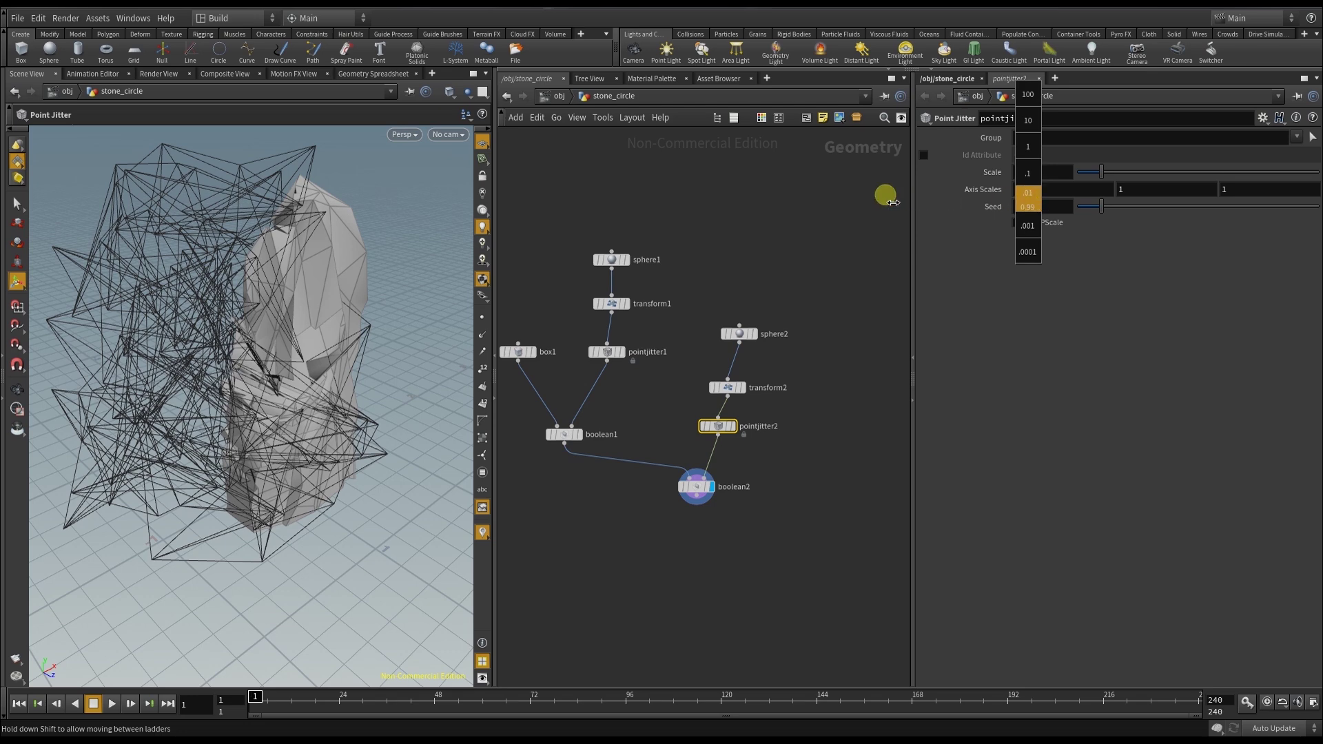
{"action": "middle_click_drag", "start_coordinate": [893, 202], "coordinate": [1130, 174]}
{"action": "middle_click_drag", "start_coordinate": [1039, 172], "coordinate": [977, 202]}
{"action": "left_click_drag", "start_coordinate": [315, 495], "coordinate": [292, 487]}
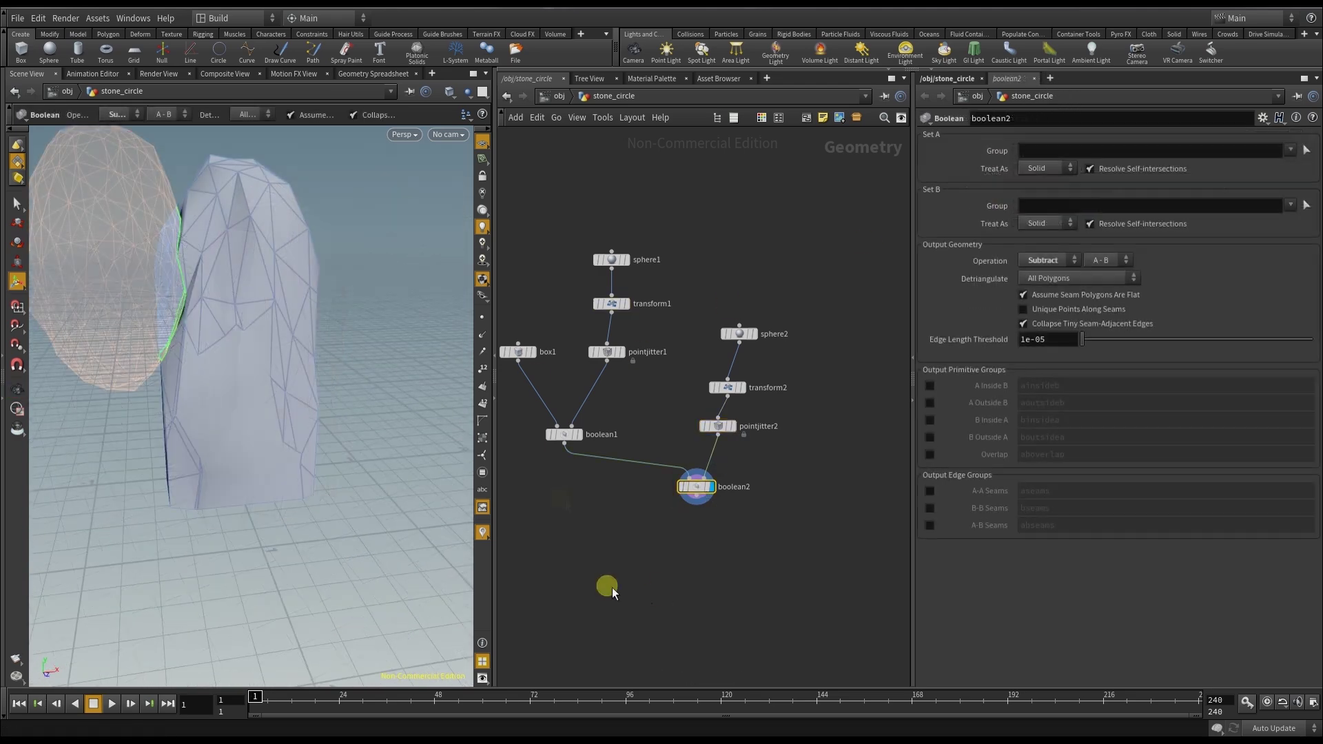
Step: Add subdivide1 below boolean2, wire boolean2 into it, and display its result
{"action": "key", "text": "Tab"}
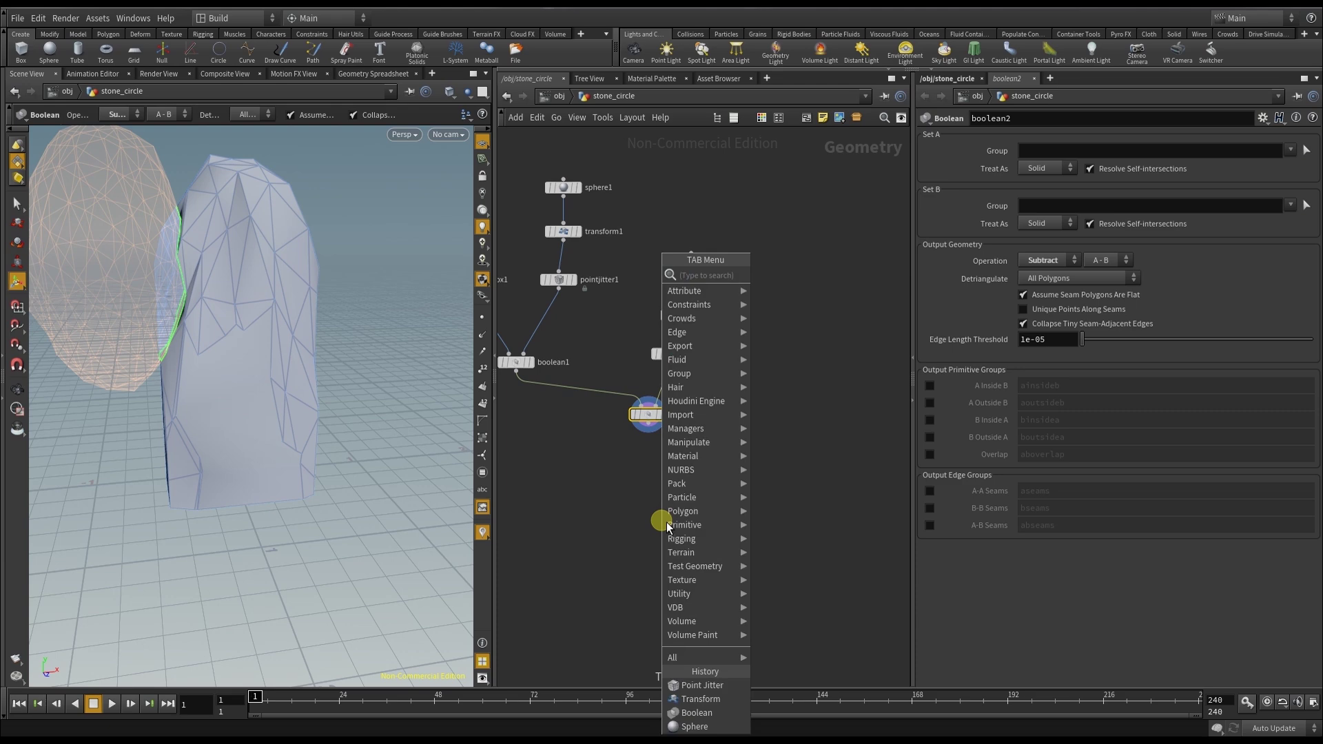
{"action": "key", "text": "Escape"}
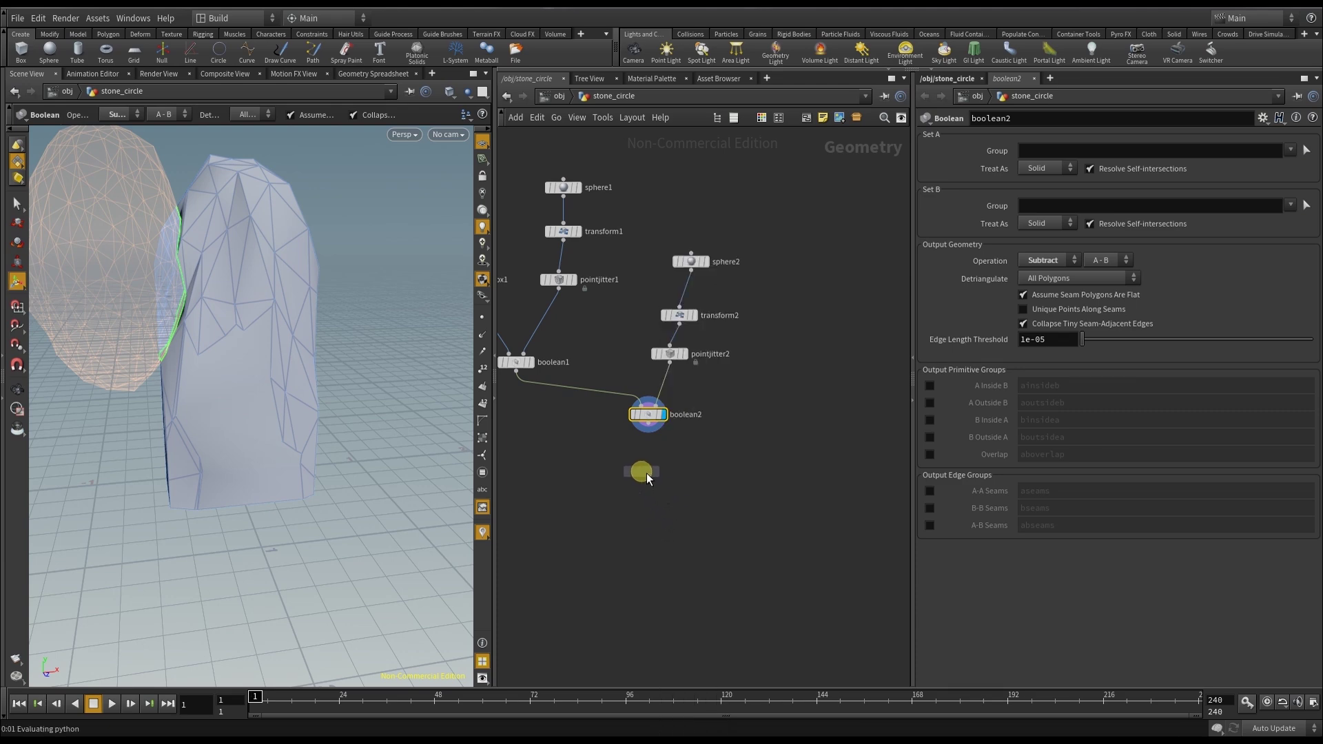
{"action": "left_click", "coordinate": [641, 472]}
{"action": "left_click", "coordinate": [648, 425]}
{"action": "left_click", "coordinate": [647, 474]}
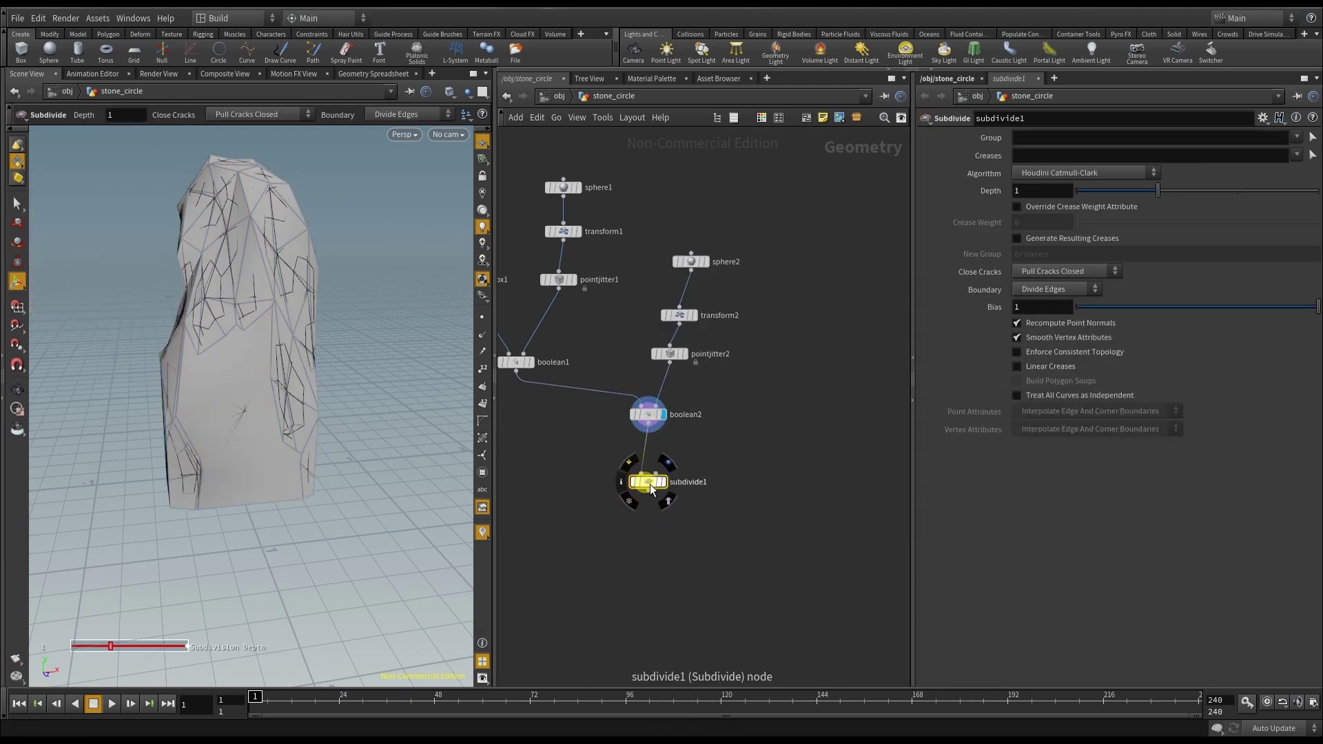
{"action": "left_click_drag", "start_coordinate": [649, 495], "coordinate": [654, 510]}
{"action": "left_click", "coordinate": [663, 509]}
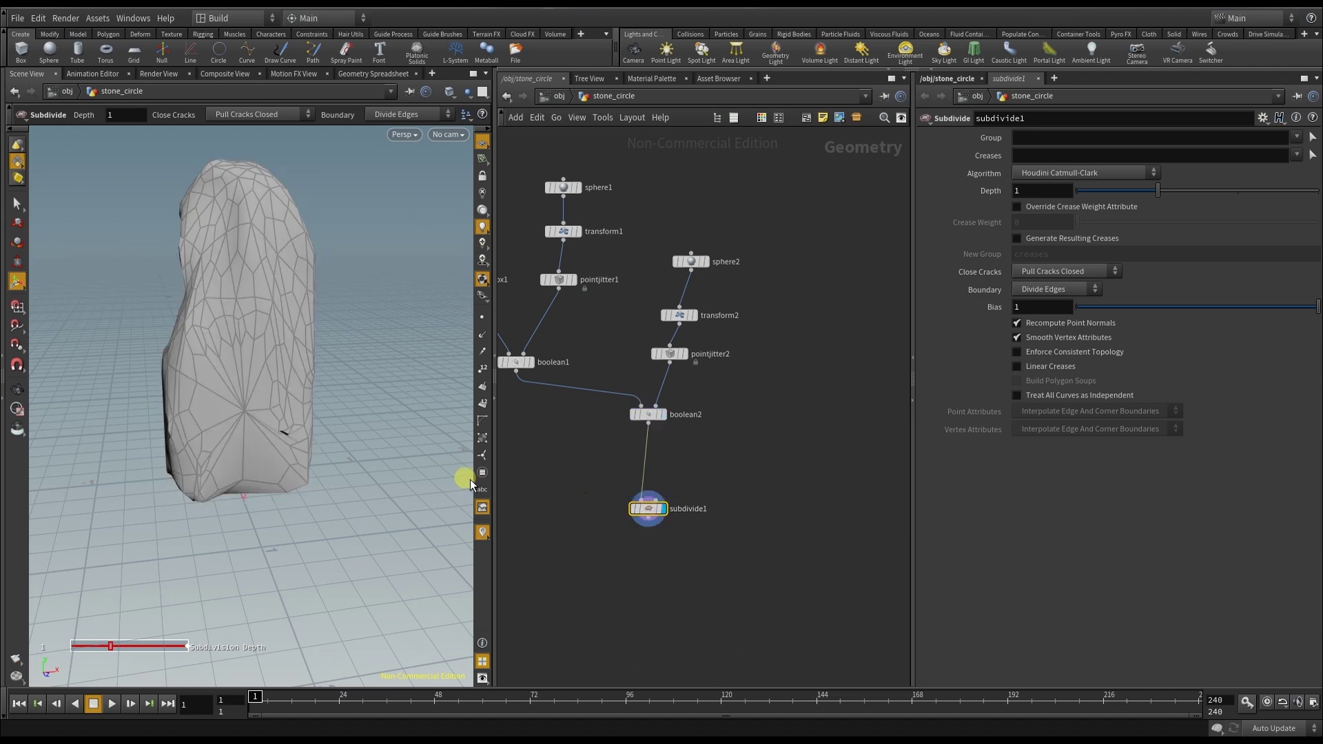
{"action": "left_click", "coordinate": [375, 459]}
{"action": "mouse_move", "coordinate": [381, 465]}
{"action": "left_mouse_down"}
{"action": "mouse_move", "coordinate": [452, 467]}
{"action": "mouse_move", "coordinate": [372, 443]}
{"action": "mouse_move", "coordinate": [361, 464]}
{"action": "mouse_move", "coordinate": [374, 461]}
{"action": "left_mouse_up"}
Step: Set subdivide1's Depth to 3
{"action": "key", "text": "Return"}
{"action": "left_click", "coordinate": [1026, 196]}
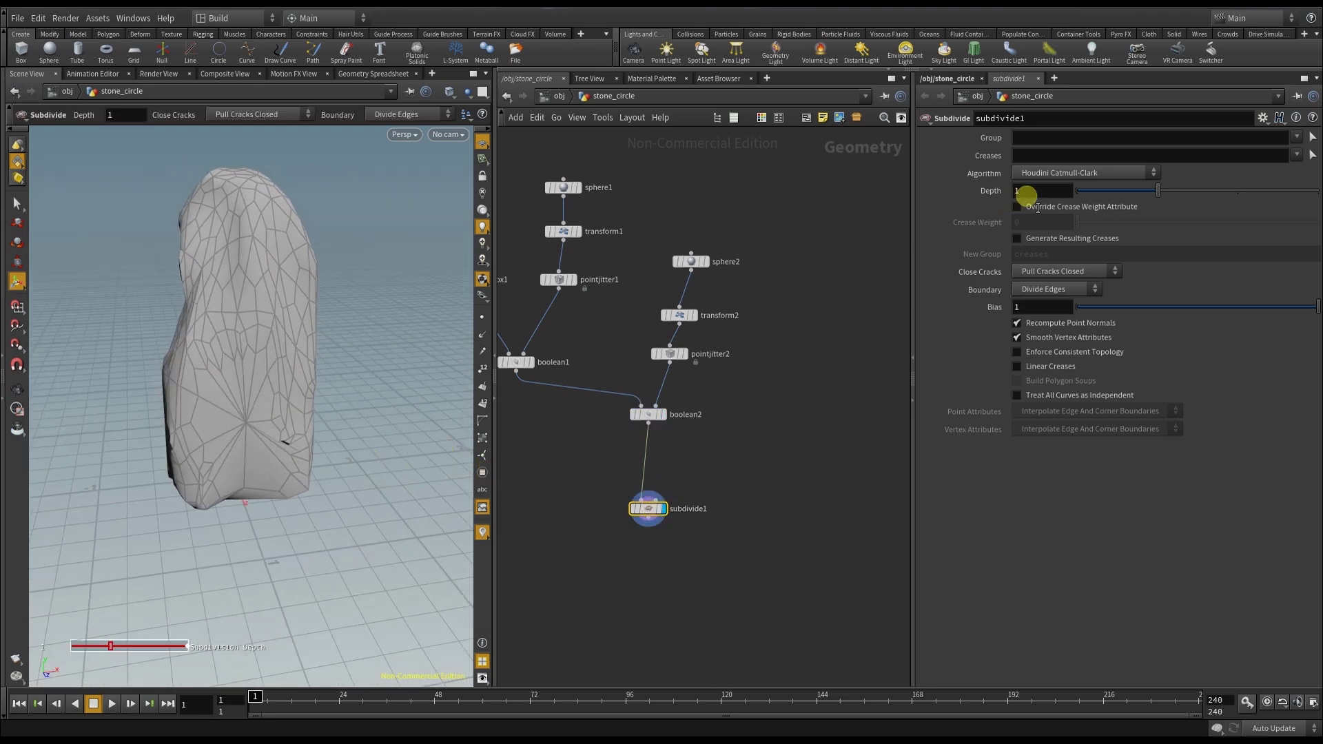
{"action": "type", "text": "3"}
{"action": "key", "text": "Return"}
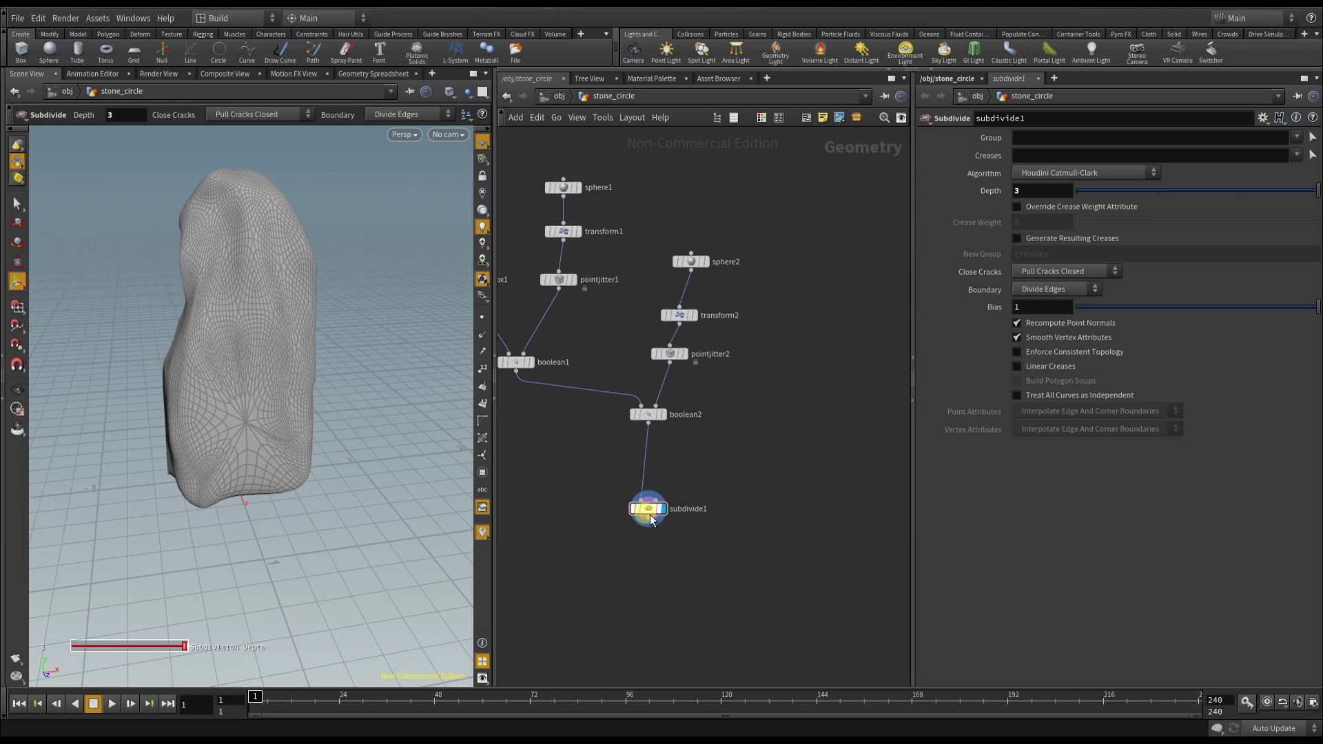
Step: Insert a Smooth node on the wire between boolean2 and subdivide1
{"action": "key", "text": "Tab"}
{"action": "type", "text": "mountain"}
{"action": "key", "text": "Return"}
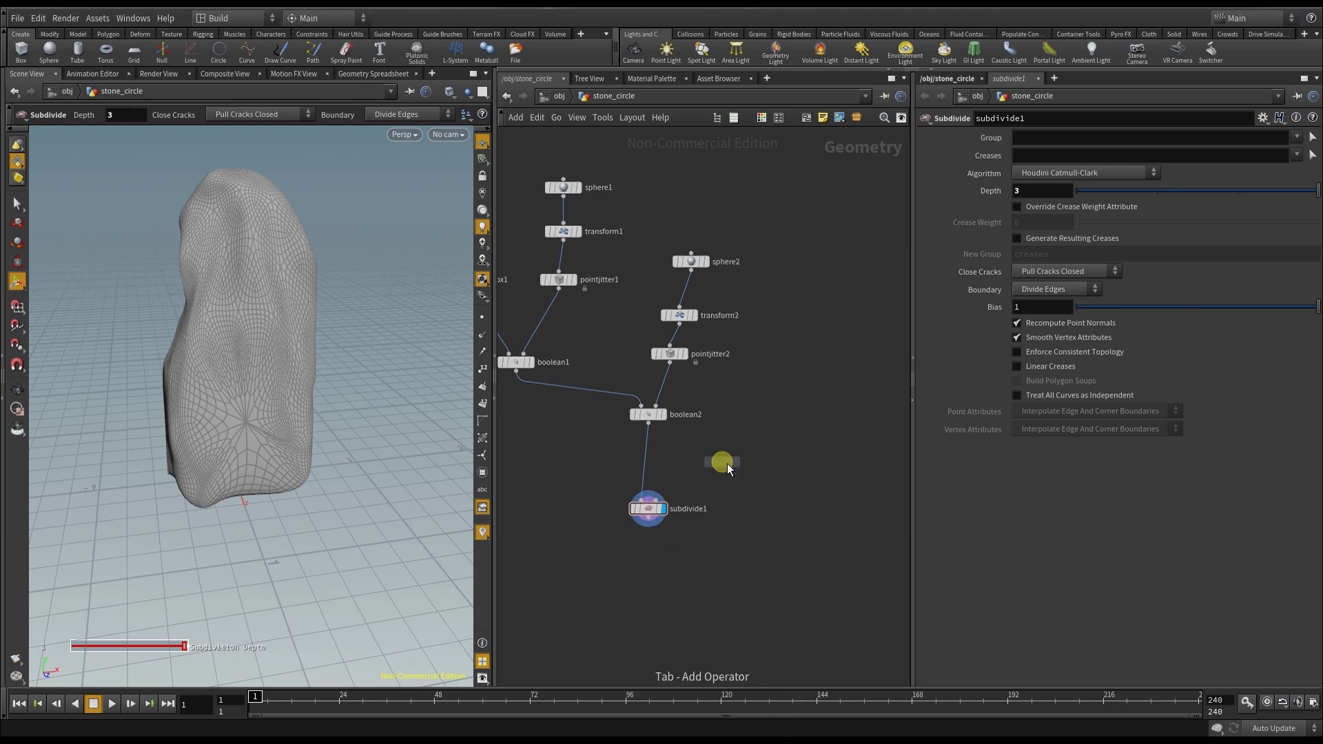
{"action": "left_click", "coordinate": [651, 471]}
Step: Display the smooth node and set its Strength to 5
{"action": "left_click", "coordinate": [675, 447]}
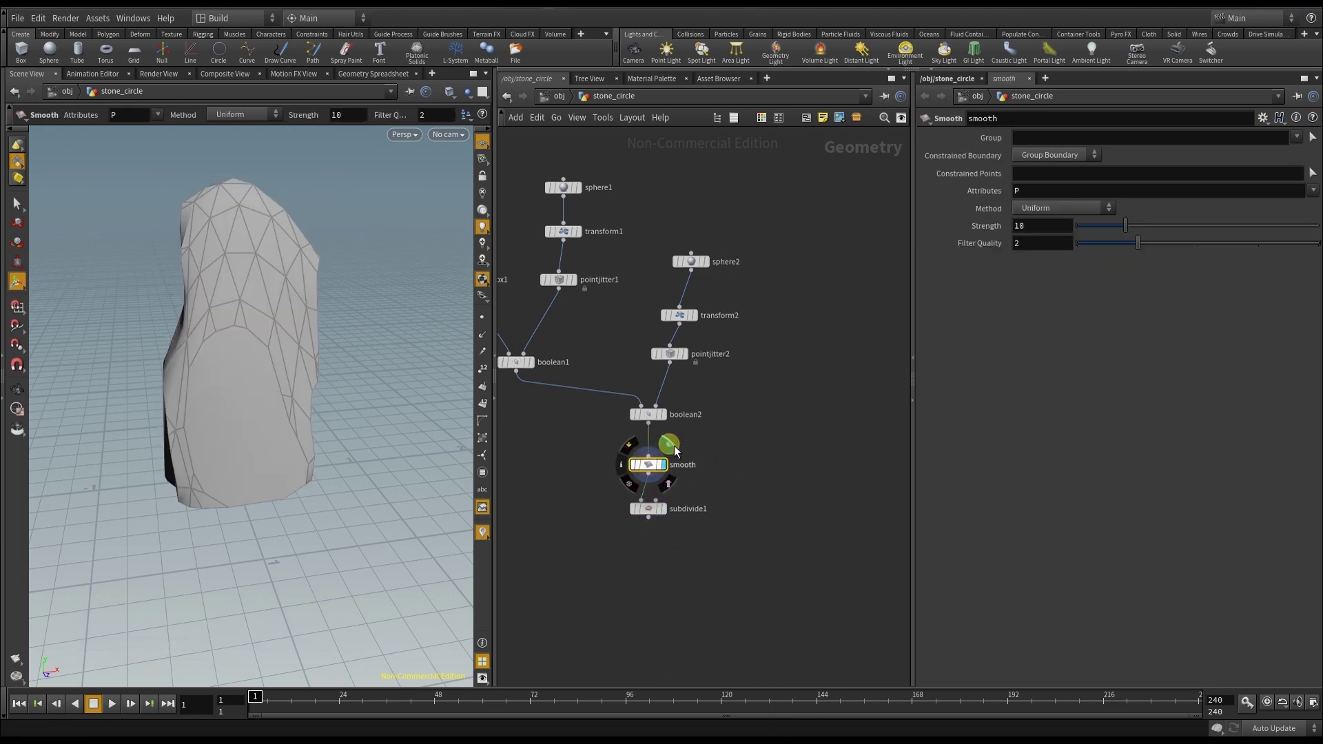
{"action": "left_click", "coordinate": [1024, 240]}
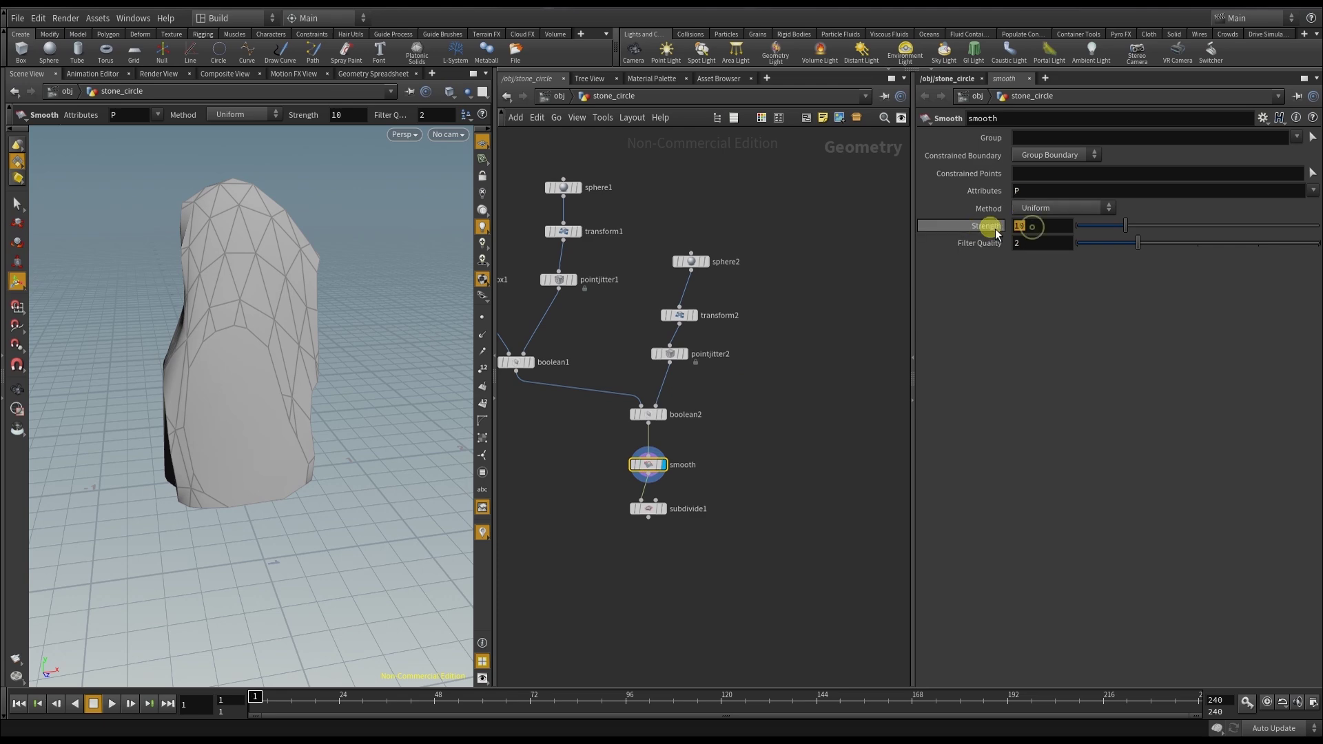
{"action": "type", "text": "5"}
{"action": "left_click", "coordinate": [1043, 299]}
{"action": "key", "text": "Escape"}
{"action": "left_click_drag", "start_coordinate": [480, 381], "coordinate": [306, 377]}
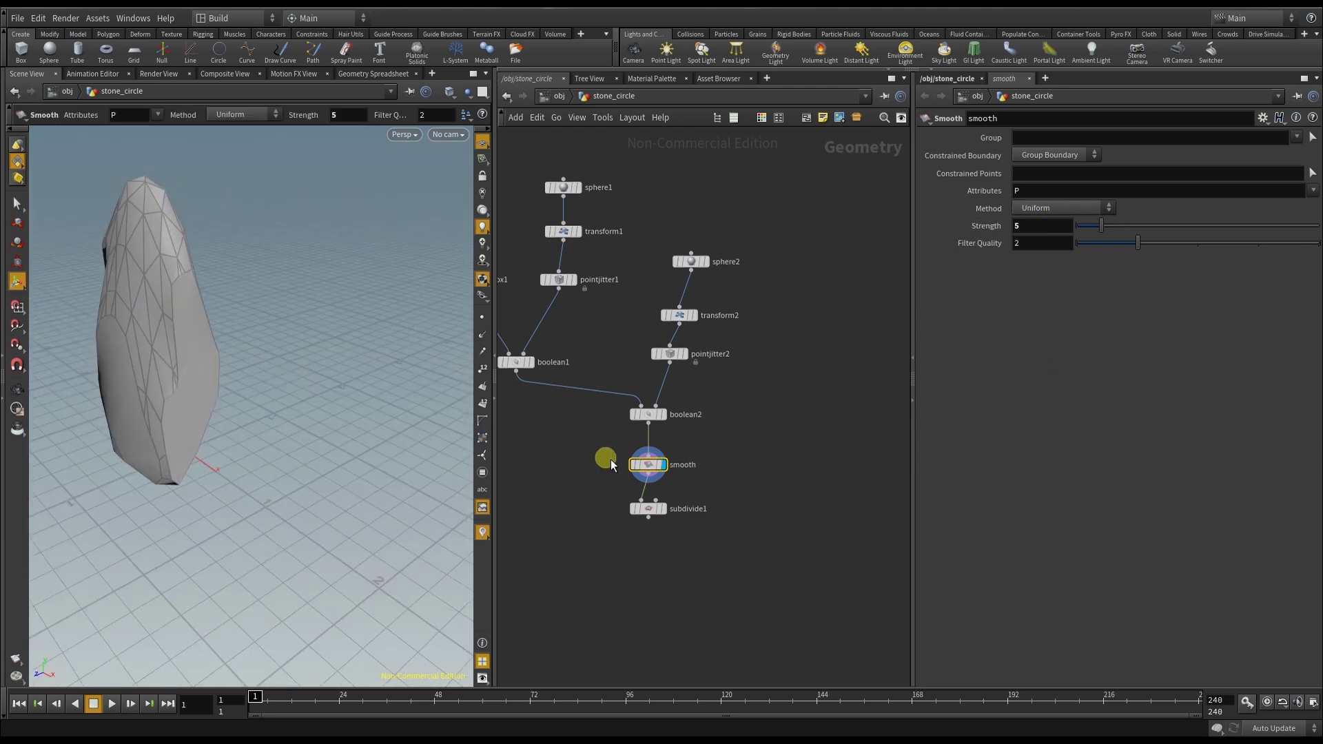
Step: Compare with subdivide1's output, then raise the smooth Strength slightly to 6.5
{"action": "left_click", "coordinate": [662, 508]}
{"action": "left_click_drag", "start_coordinate": [331, 476], "coordinate": [265, 456]}
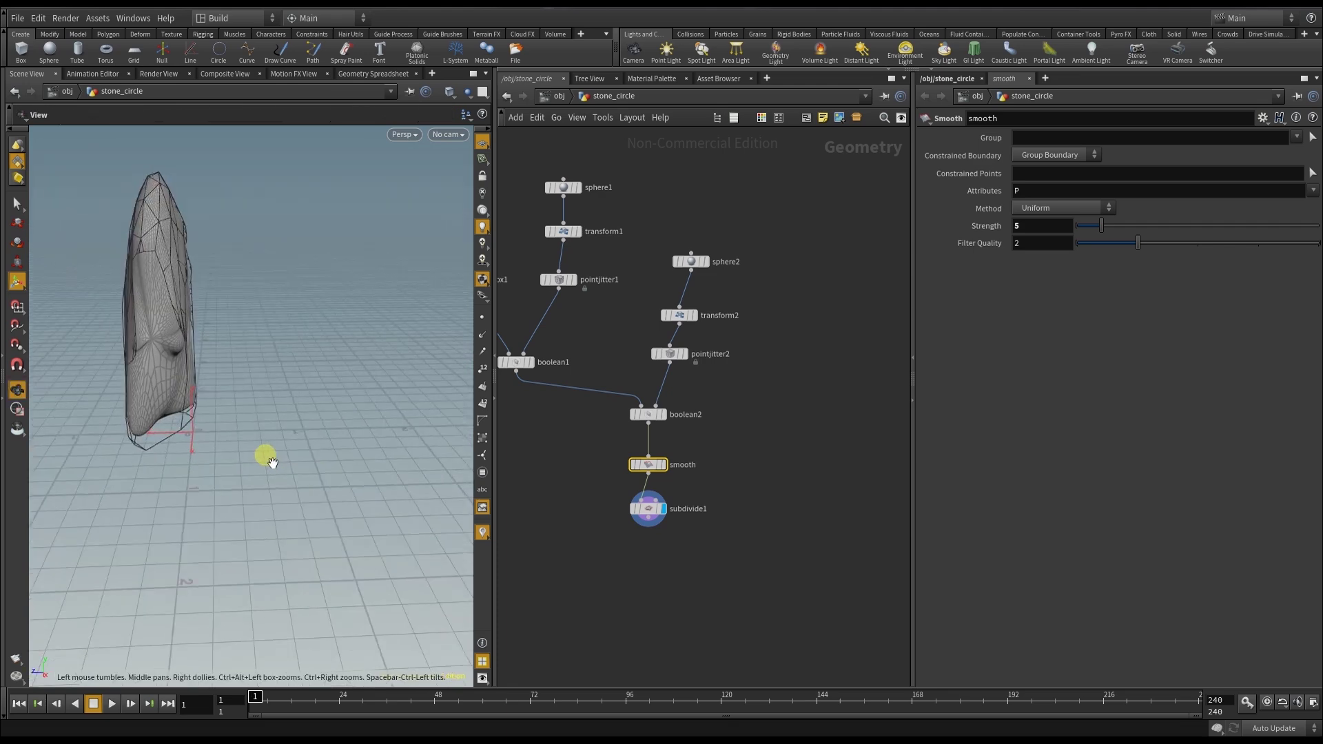
{"action": "key", "text": "Return"}
{"action": "left_click", "coordinate": [649, 465]}
{"action": "left_click", "coordinate": [978, 228]}
{"action": "mouse_move", "coordinate": [1052, 227]}
{"action": "middle_mouse_down"}
{"action": "mouse_move", "coordinate": [1092, 239]}
{"action": "mouse_move", "coordinate": [1064, 242]}
{"action": "middle_mouse_up"}
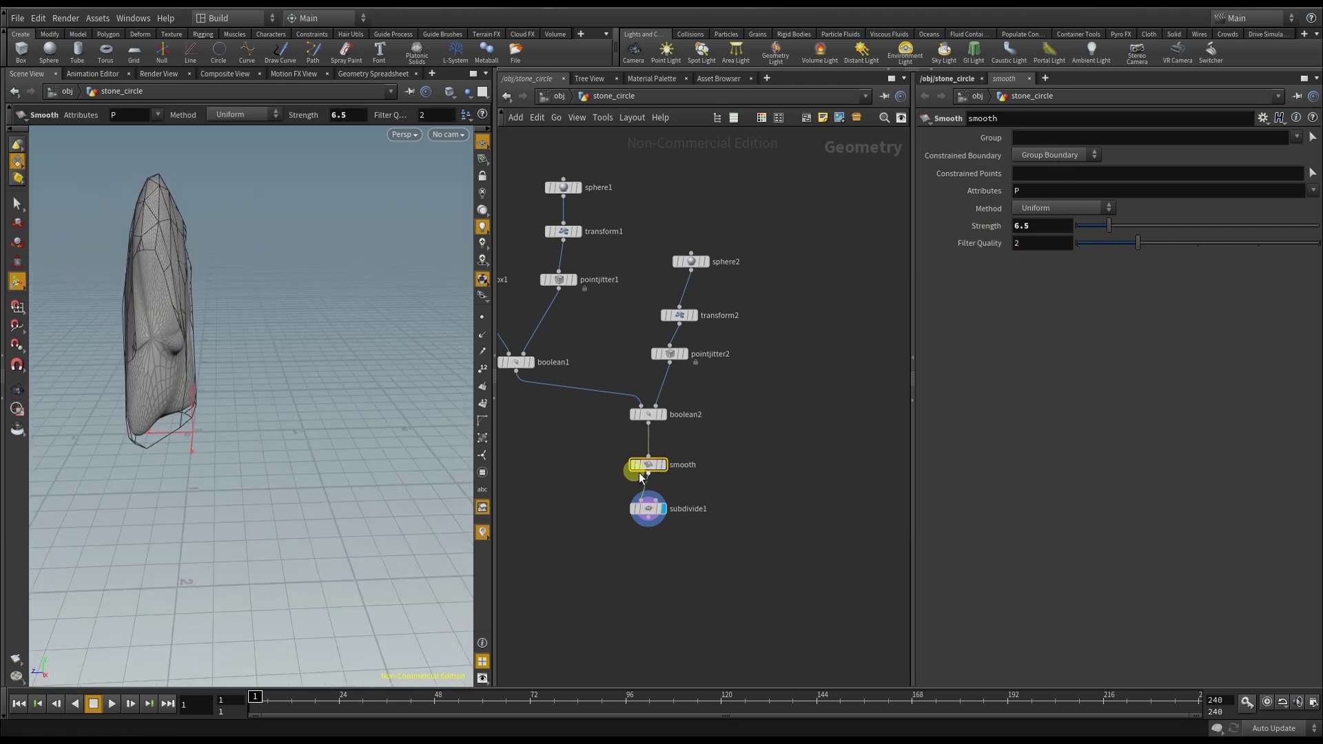
Step: Move the smooth node after subdivide1, feed subdivide1 into it, and display it
{"action": "left_click_drag", "start_coordinate": [640, 477], "coordinate": [659, 585]}
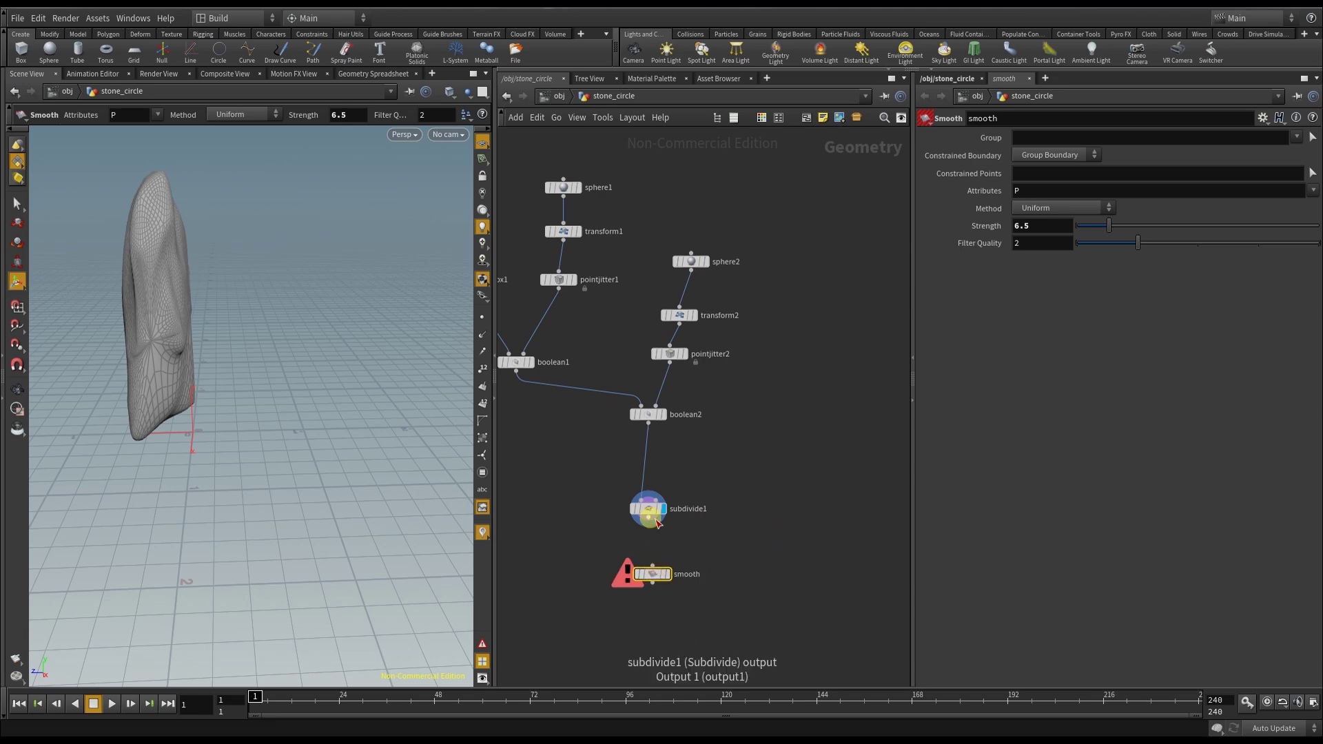
{"action": "left_click_drag", "start_coordinate": [657, 523], "coordinate": [662, 591]}
{"action": "left_click", "coordinate": [675, 558]}
{"action": "left_click_drag", "start_coordinate": [324, 483], "coordinate": [354, 481], "text": "alt"}
Step: Display the faceted boolean2 result and select subdivide1 to show its parameters
{"action": "left_click_drag", "start_coordinate": [661, 513], "coordinate": [657, 497]}
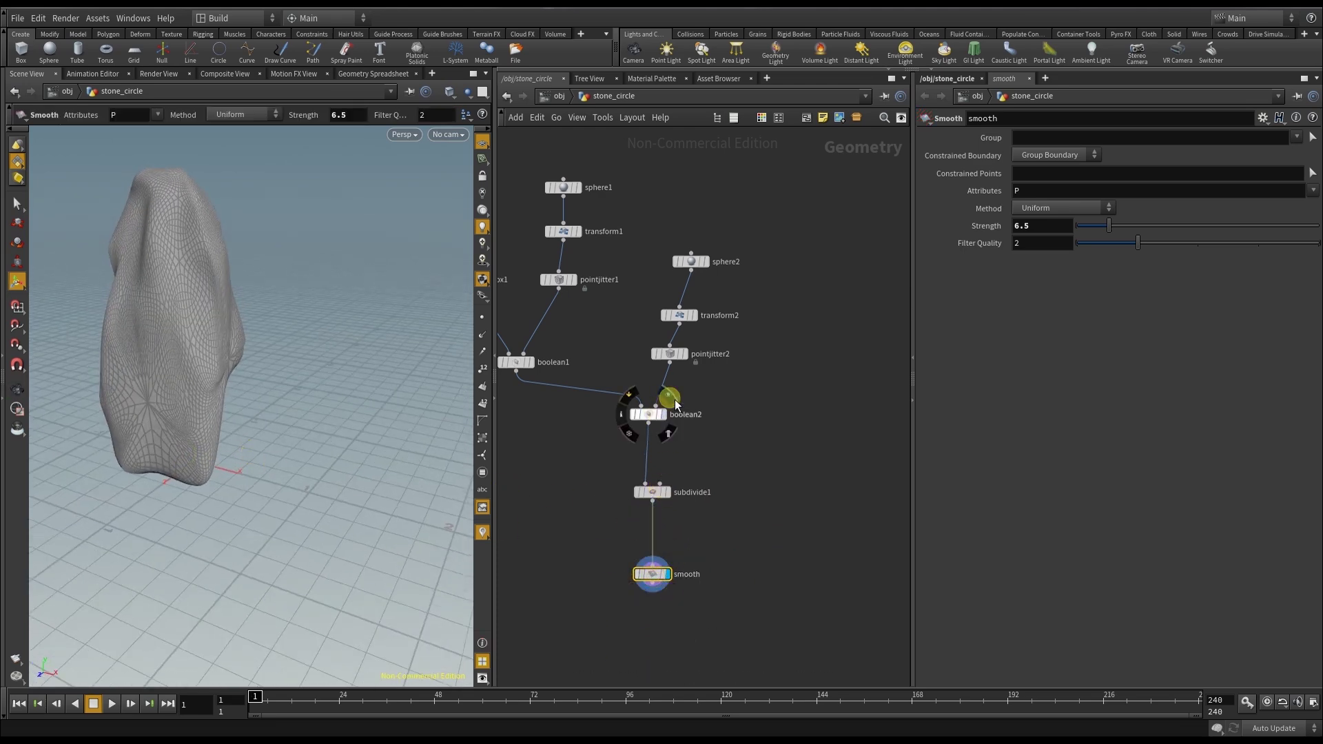
{"action": "left_click", "coordinate": [663, 414]}
{"action": "left_click_drag", "start_coordinate": [319, 408], "coordinate": [412, 460], "text": "alt"}
{"action": "left_click", "coordinate": [652, 492]}
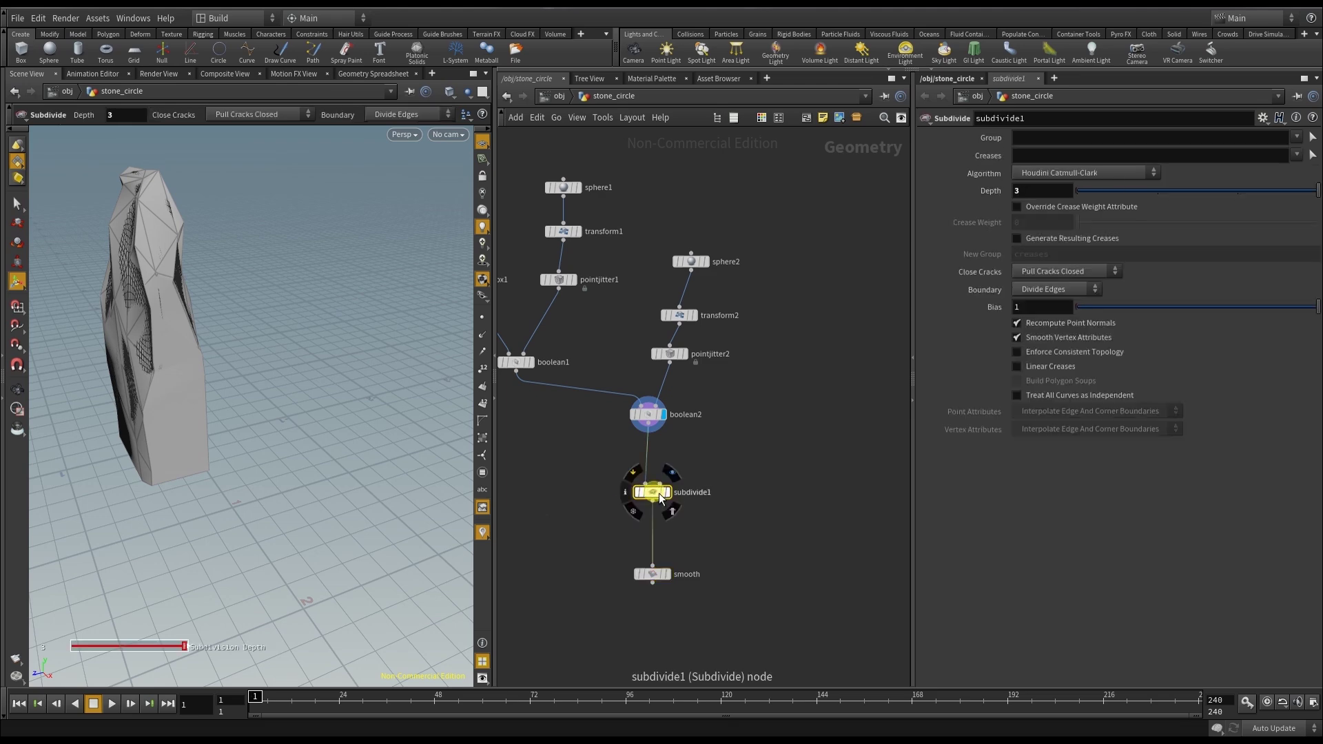
Step: Show the smoothed rock with other objects ghosted so the terrain appears around it
{"action": "left_click", "coordinate": [665, 492]}
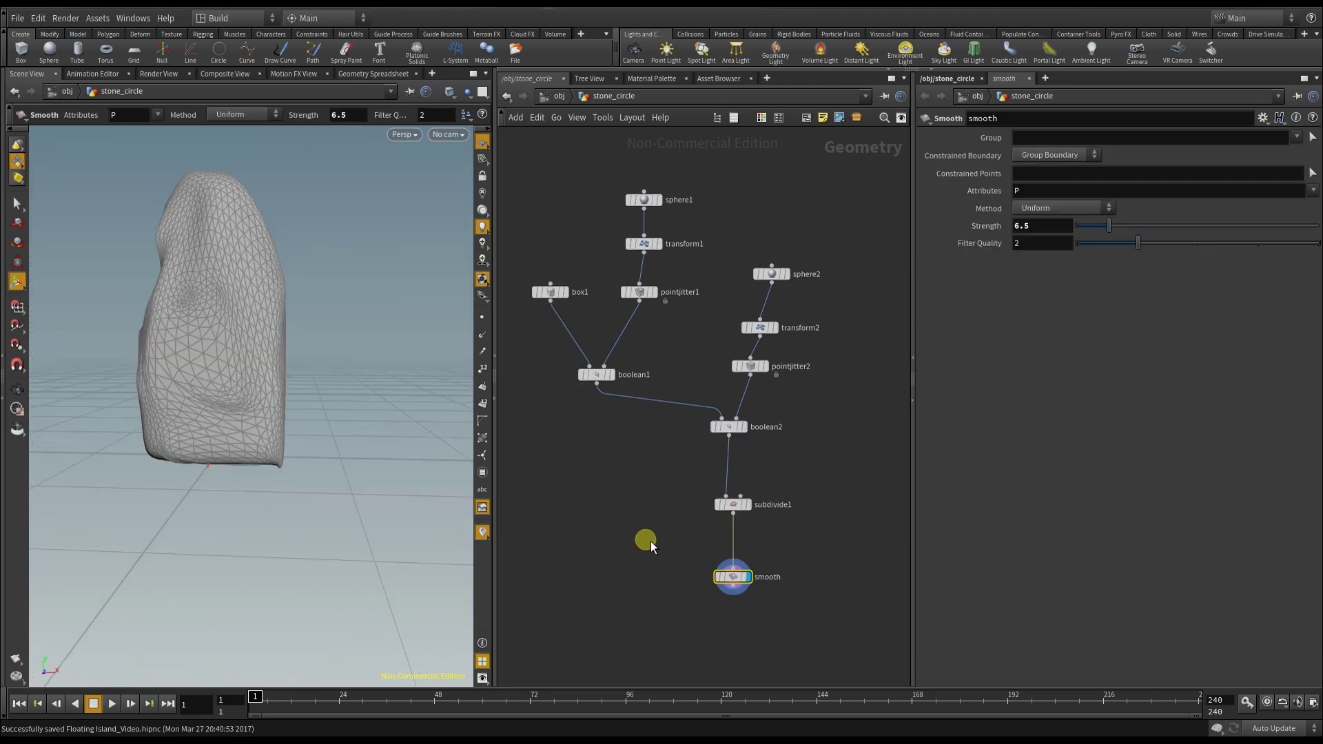
{"action": "scroll", "coordinate": [576, 461], "scroll_direction": "down", "scroll_amount": 5}
{"action": "left_click", "coordinate": [466, 92]}
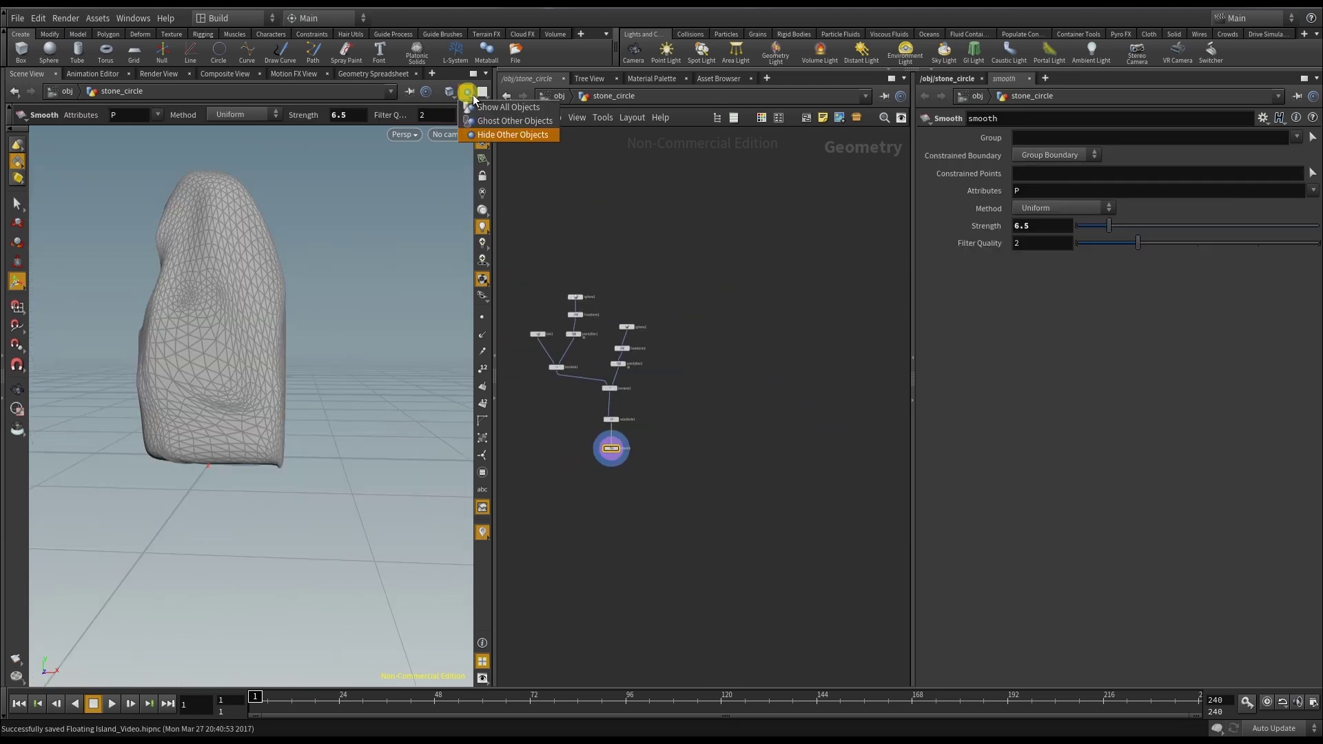
{"action": "left_click", "coordinate": [491, 123]}
{"action": "key", "text": "Escape"}
{"action": "scroll", "coordinate": [304, 323], "scroll_direction": "down", "scroll_amount": 5}
{"action": "left_click_drag", "start_coordinate": [305, 340], "coordinate": [331, 393]}
{"action": "key", "text": "Return"}
{"action": "key", "text": "Escape"}
{"action": "key", "text": "Return"}
{"action": "scroll", "coordinate": [776, 437], "scroll_direction": "up", "scroll_amount": 2}
Step: Add a sphere3 node, raise it about 0.58 up, and set Uniform Scale to 0.4
{"action": "key", "text": "Tab"}
{"action": "type", "text": "sph"}
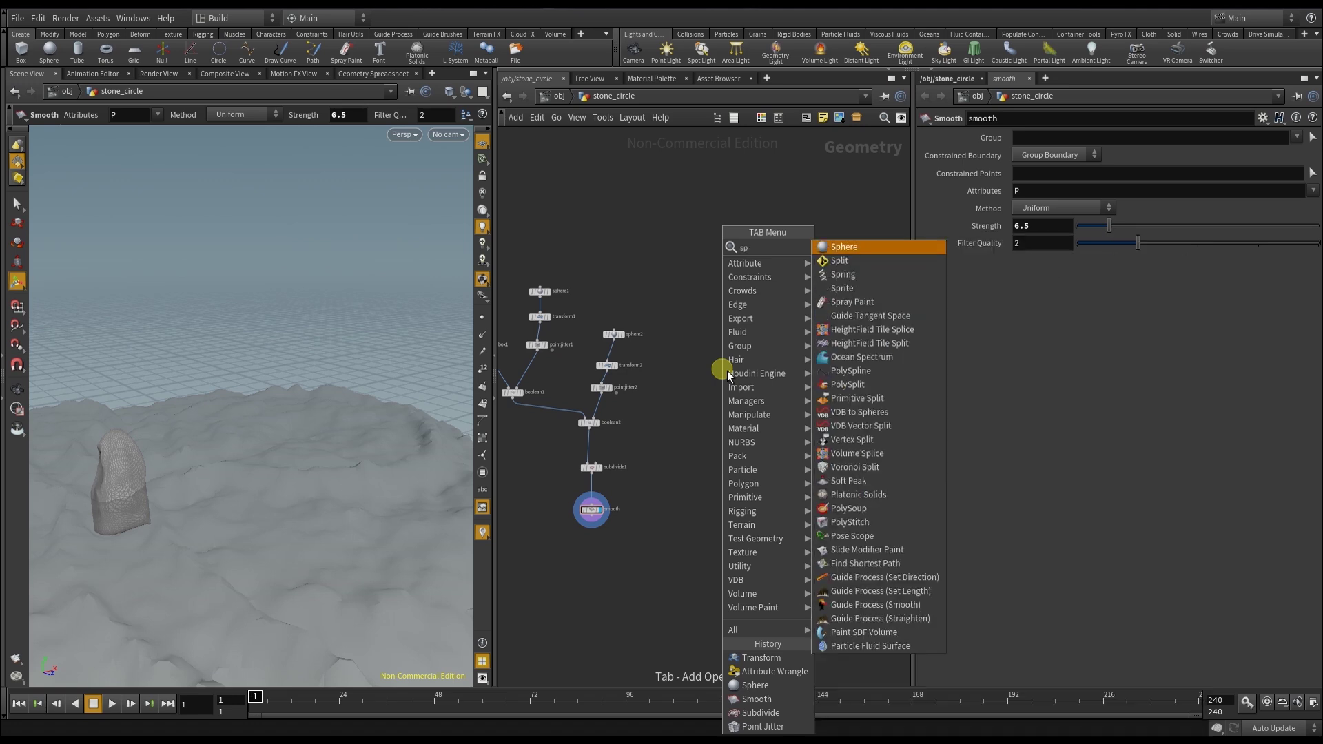
{"action": "key", "text": "Return"}
{"action": "left_click", "coordinate": [726, 371]}
{"action": "left_click", "coordinate": [738, 370]}
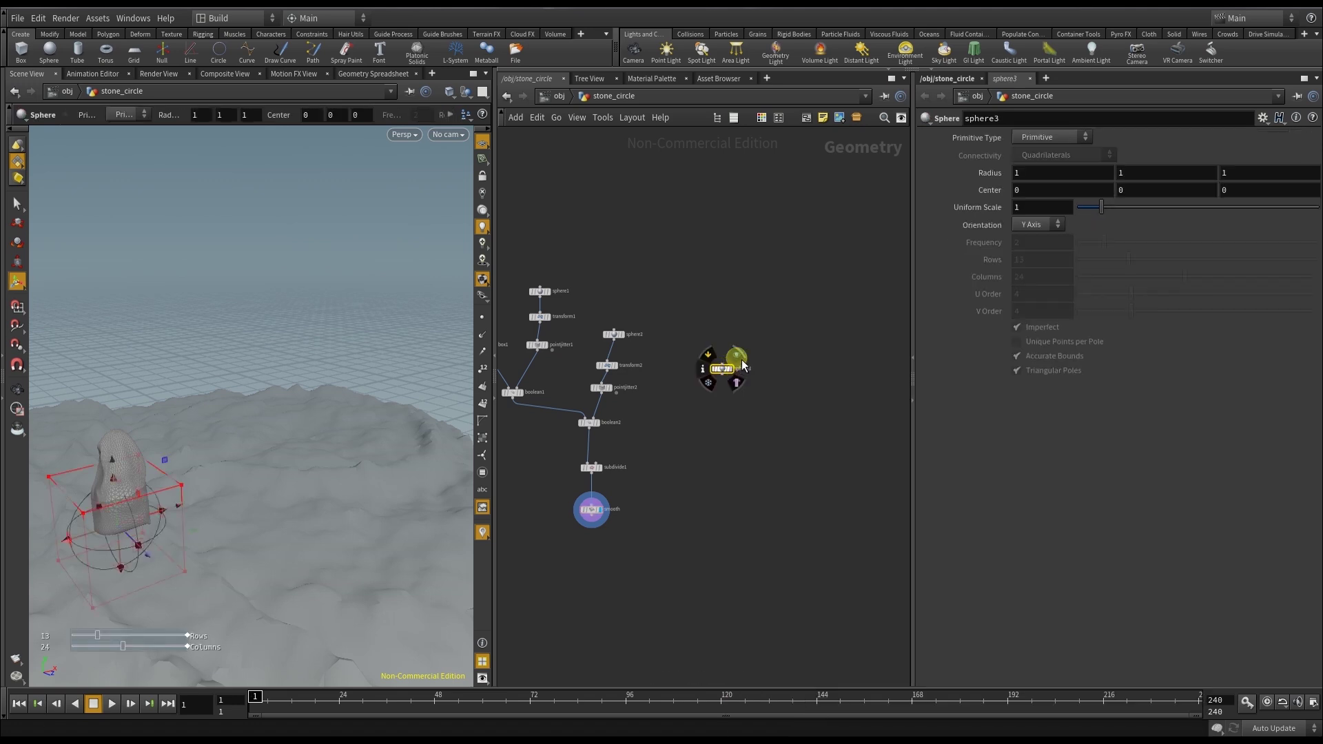
{"action": "left_click_drag", "start_coordinate": [119, 473], "coordinate": [124, 443]}
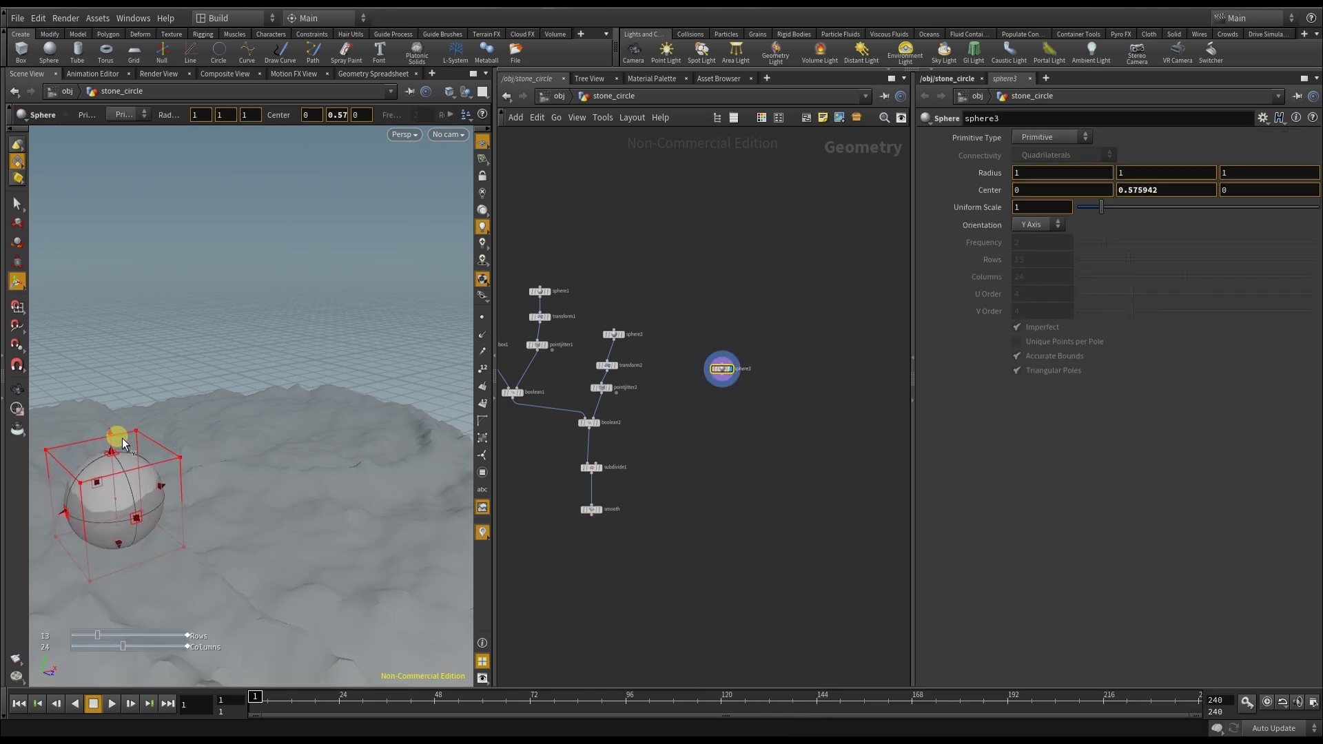
{"action": "left_click", "coordinate": [626, 412]}
{"action": "mouse_move", "coordinate": [1048, 207]}
{"action": "middle_mouse_down"}
{"action": "mouse_move", "coordinate": [1019, 207]}
{"action": "mouse_move", "coordinate": [1048, 210]}
{"action": "middle_mouse_up"}
{"action": "left_click", "coordinate": [772, 406]}
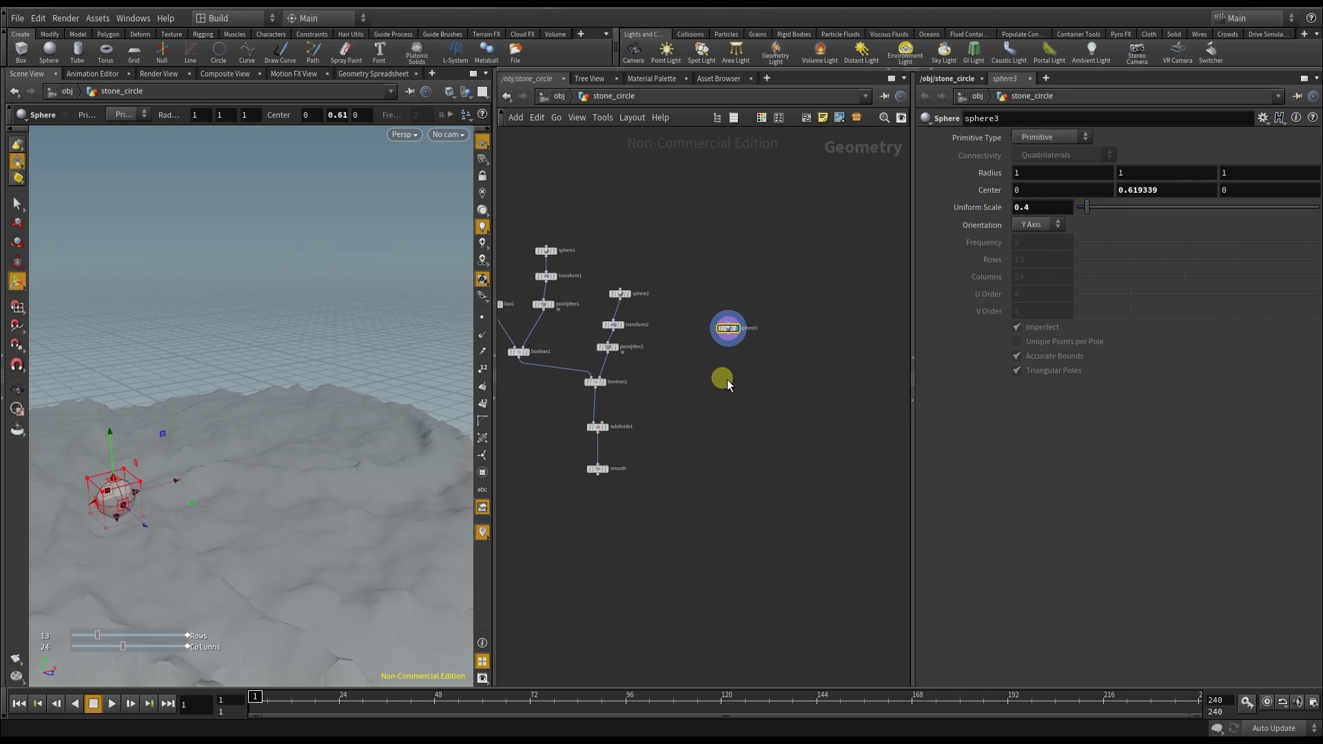
Step: Add an Attribute Wrangle node beside sphere3
{"action": "key", "text": "Tab"}
{"action": "type", "text": "wra"}
{"action": "key", "text": "Return"}
{"action": "left_click", "coordinate": [732, 381]}
Step: Feed sphere3 into the wrangle and give it the code @N = set (1,0,0);
{"action": "left_click_drag", "start_coordinate": [736, 339], "coordinate": [723, 366]}
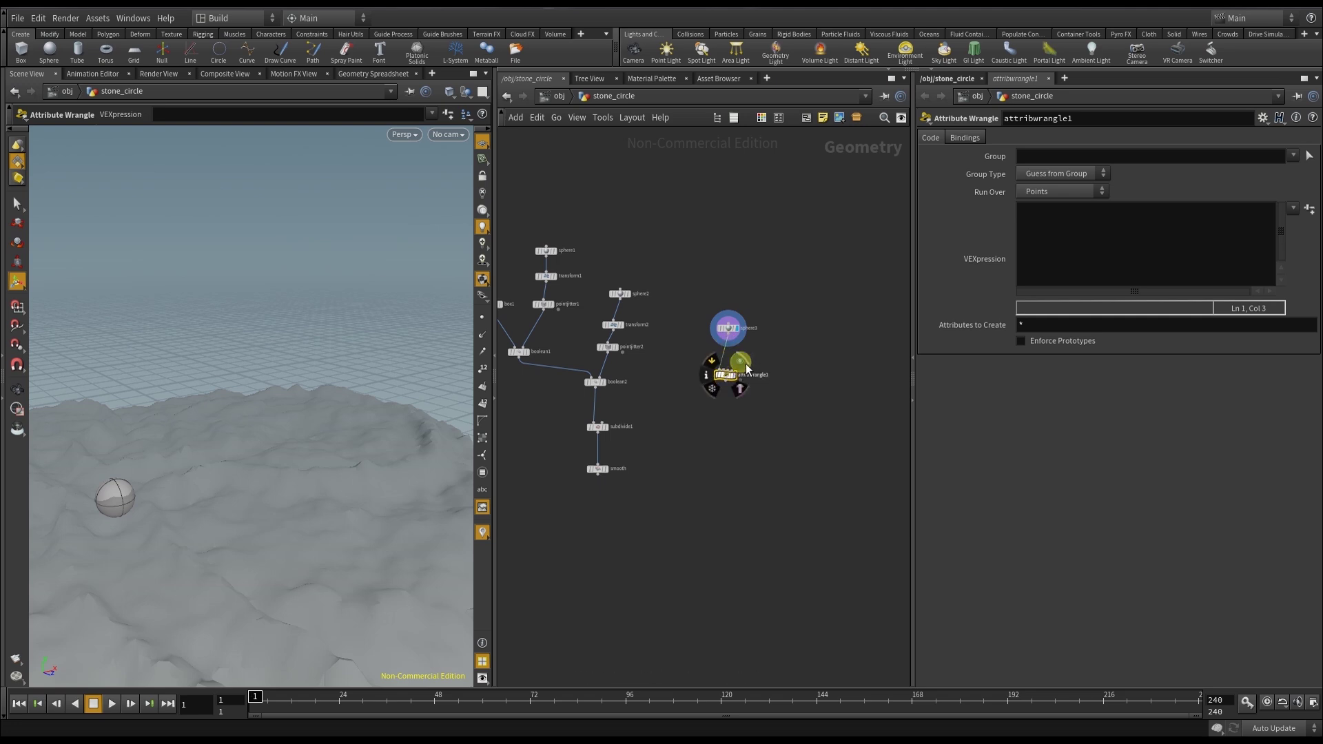
{"action": "left_click", "coordinate": [1091, 237]}
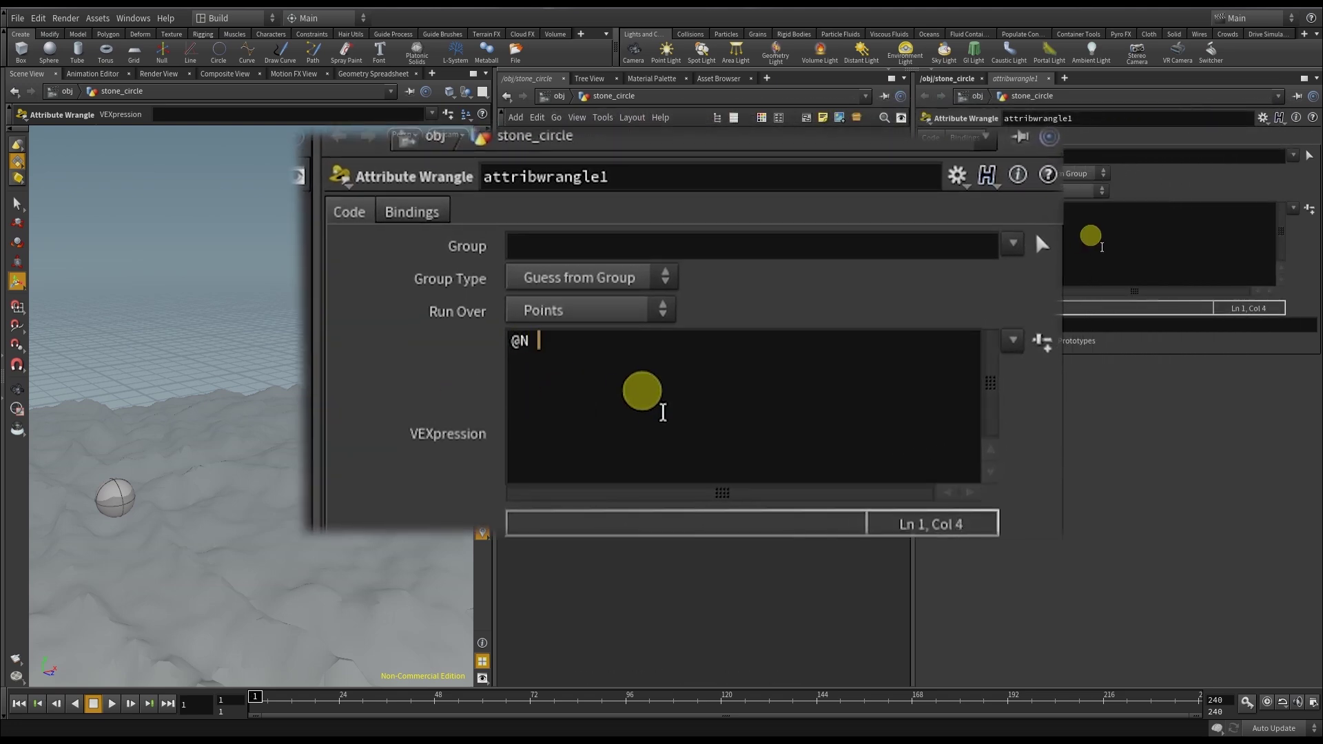
{"action": "type", "text": "@N = set ("}
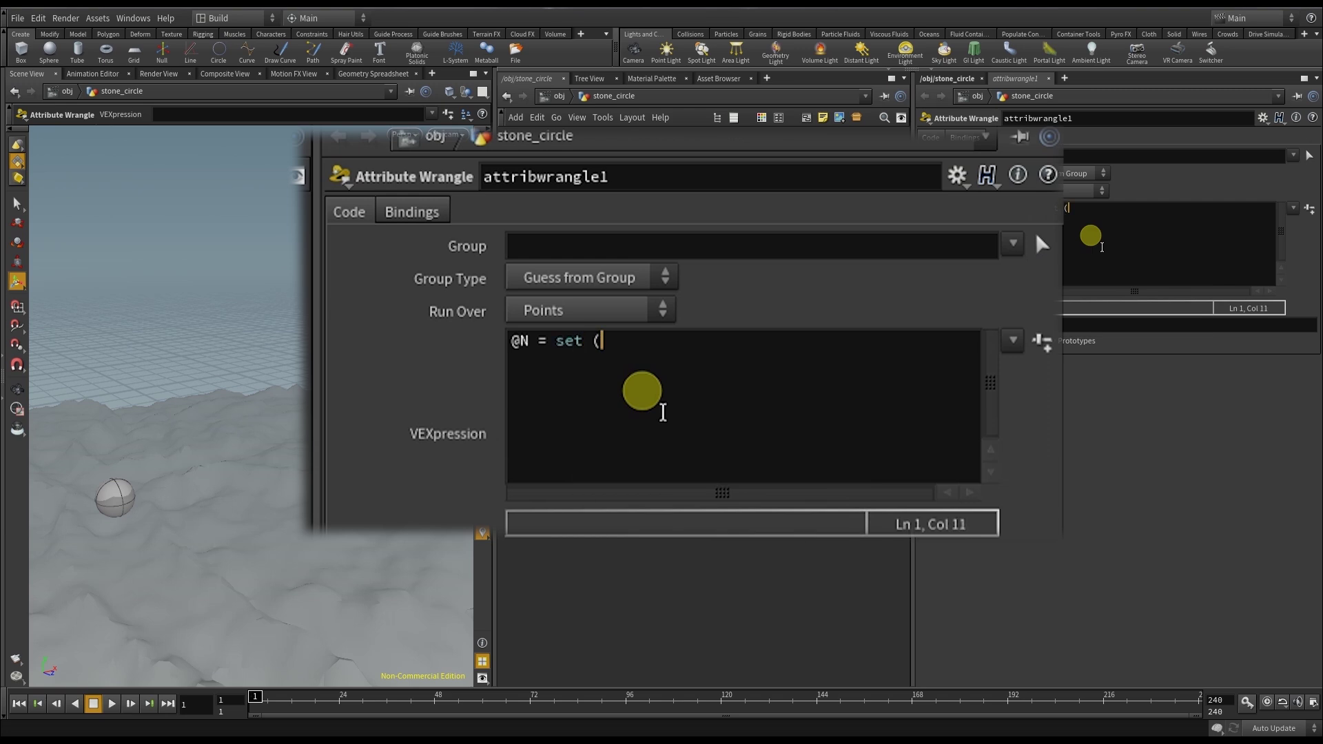
{"action": "type", "text": "1,0,0);"}
{"action": "key", "text": "Tab"}
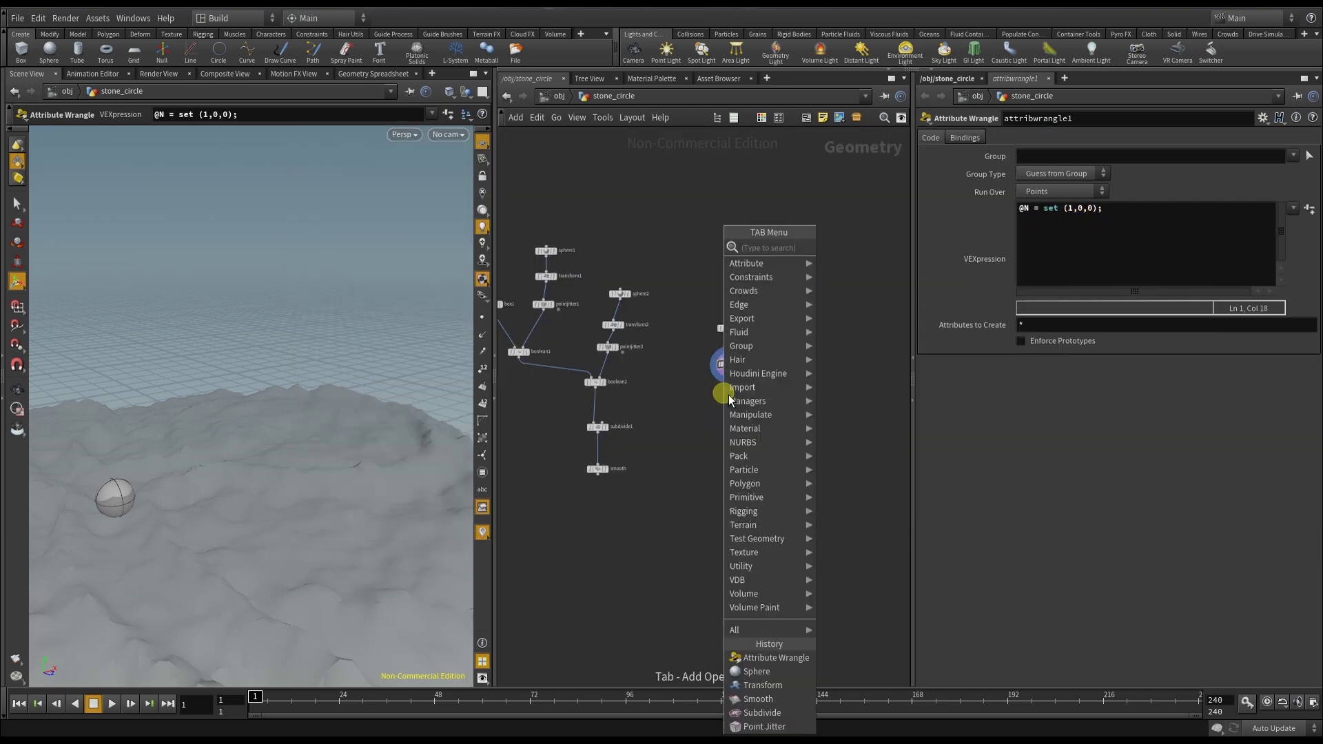
Step: Add transform3 below the attribute wrangle, connect it, and display its output
{"action": "mouse_move", "coordinate": [729, 395]}
{"action": "left_click", "coordinate": [872, 283]}
{"action": "left_click", "coordinate": [731, 396]}
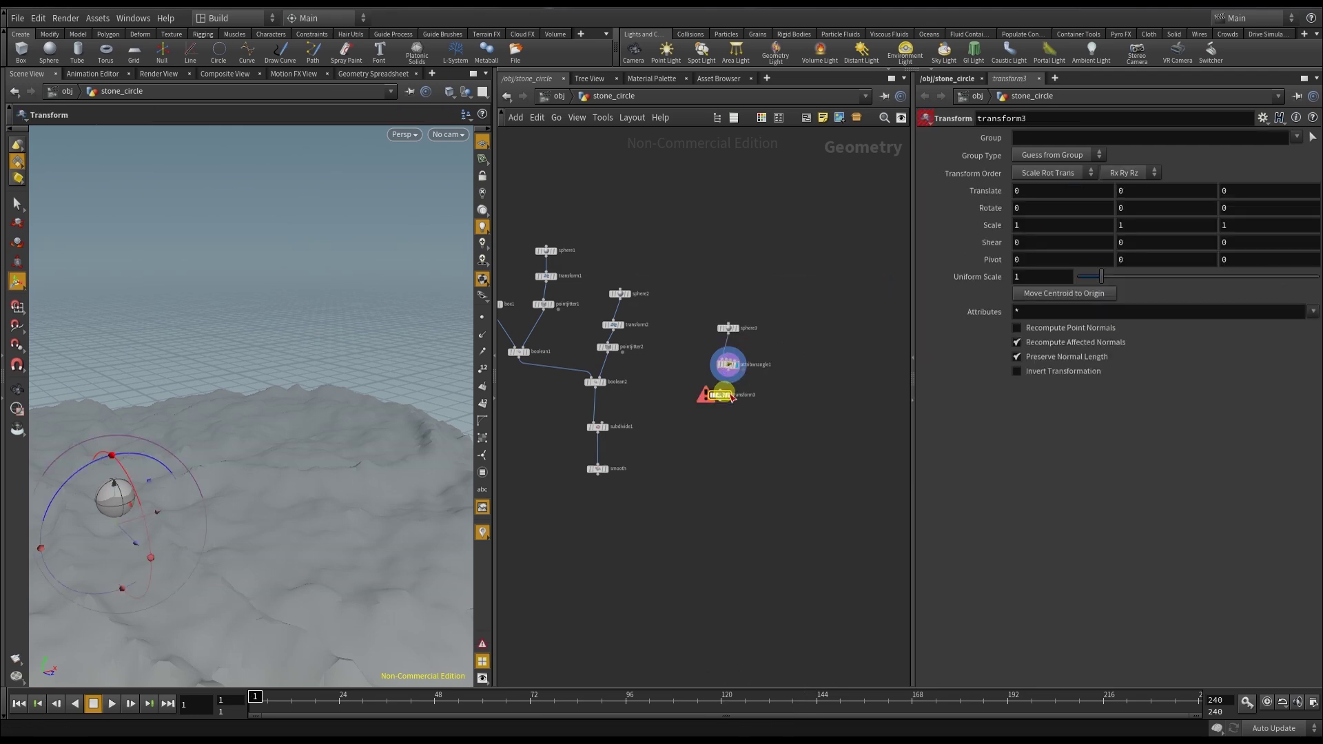
{"action": "left_click_drag", "start_coordinate": [731, 399], "coordinate": [699, 399]}
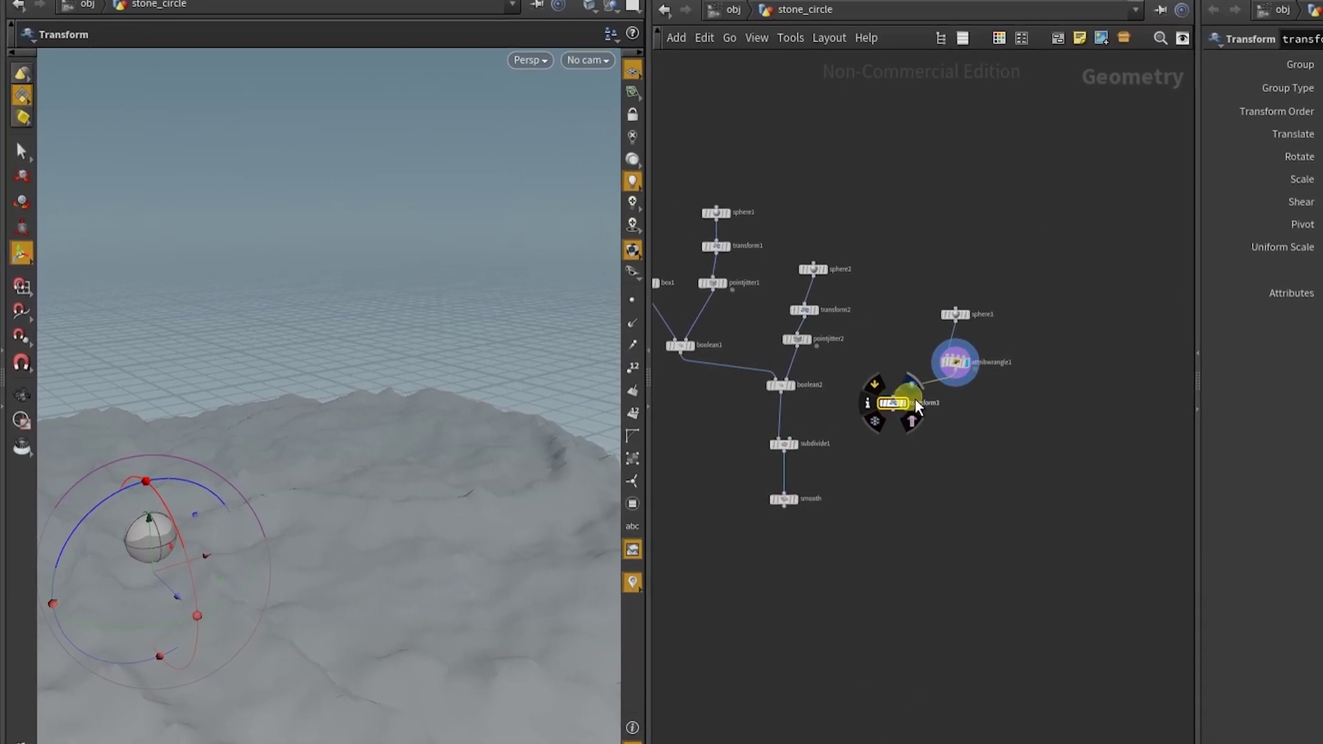
{"action": "left_click", "coordinate": [912, 383]}
Step: Move the small sphere with transform3 to a new spot on the upper-left terrain
{"action": "key", "text": "Escape"}
{"action": "left_click_drag", "start_coordinate": [90, 555], "coordinate": [307, 550]}
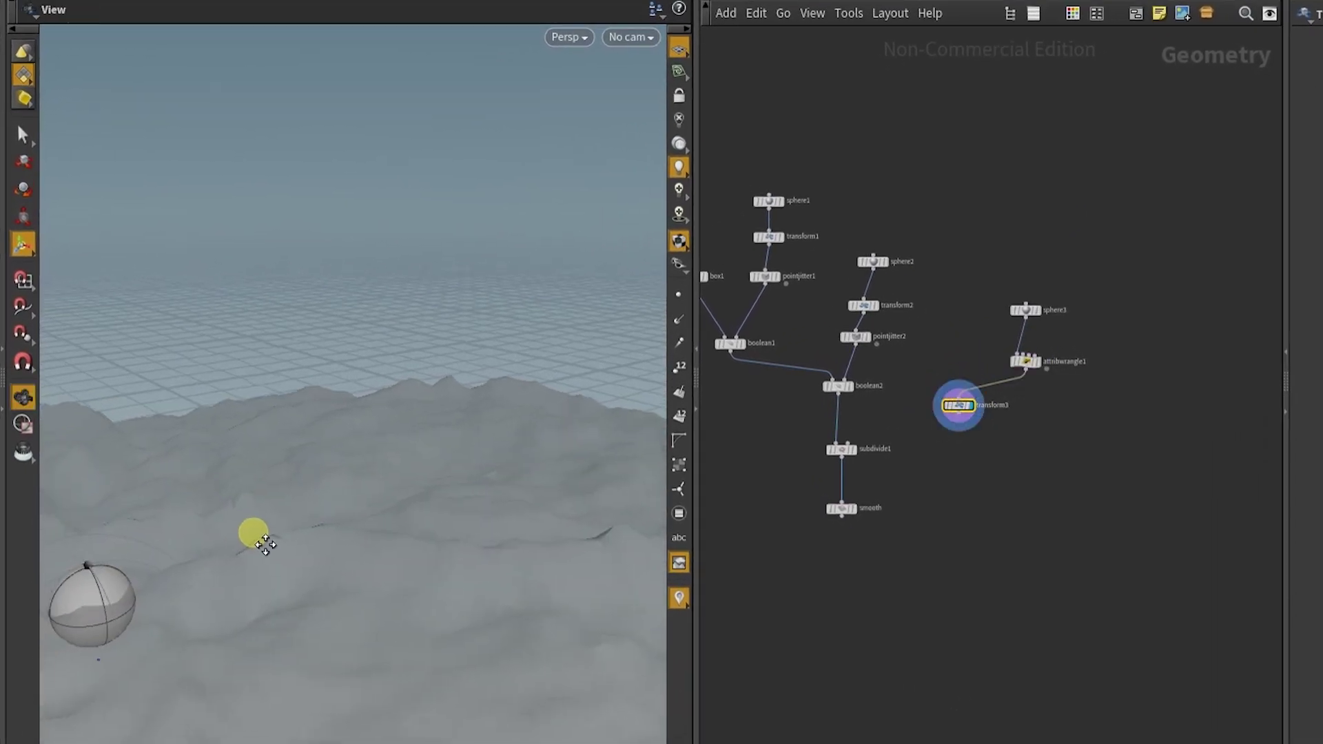
{"action": "key", "text": "t"}
{"action": "left_click_drag", "start_coordinate": [216, 641], "coordinate": [614, 492]}
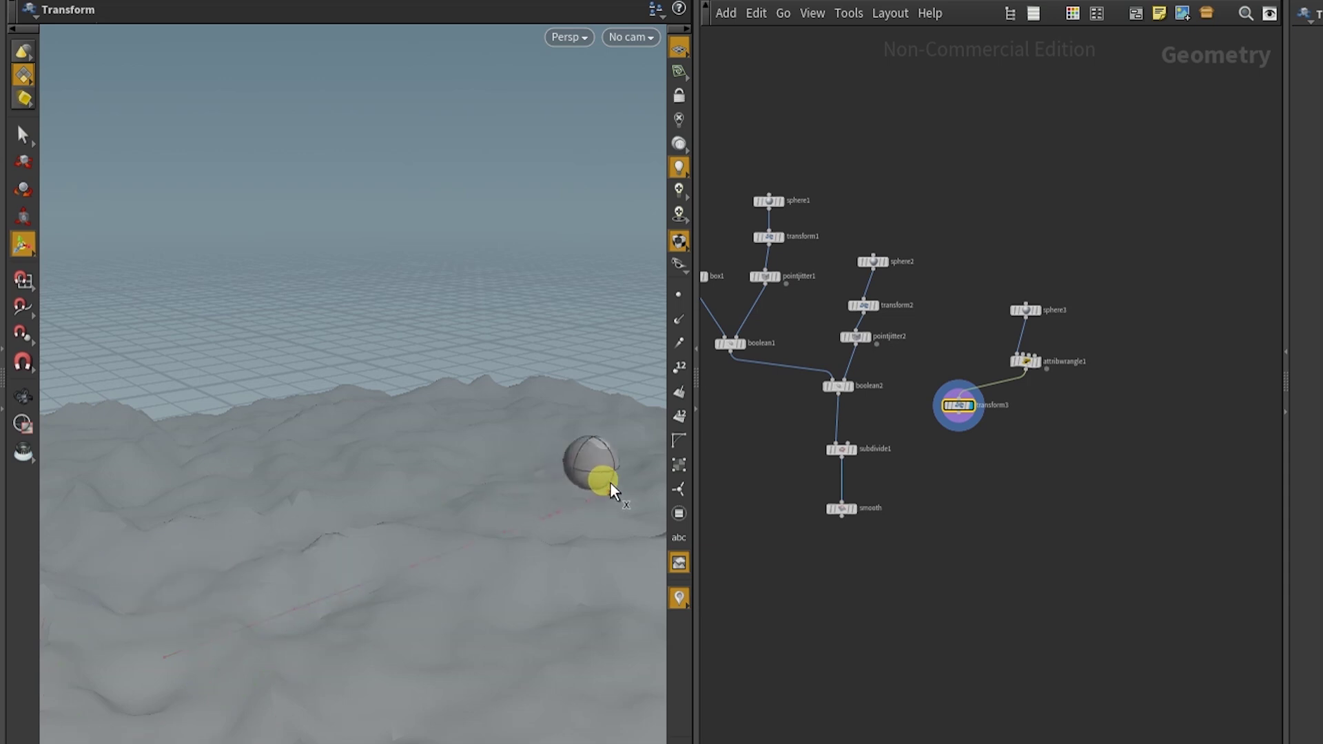
{"action": "key", "text": "Escape"}
{"action": "left_click_drag", "start_coordinate": [546, 290], "coordinate": [422, 434]}
{"action": "key", "text": "t"}
{"action": "left_click_drag", "start_coordinate": [697, 384], "coordinate": [941, 417]}
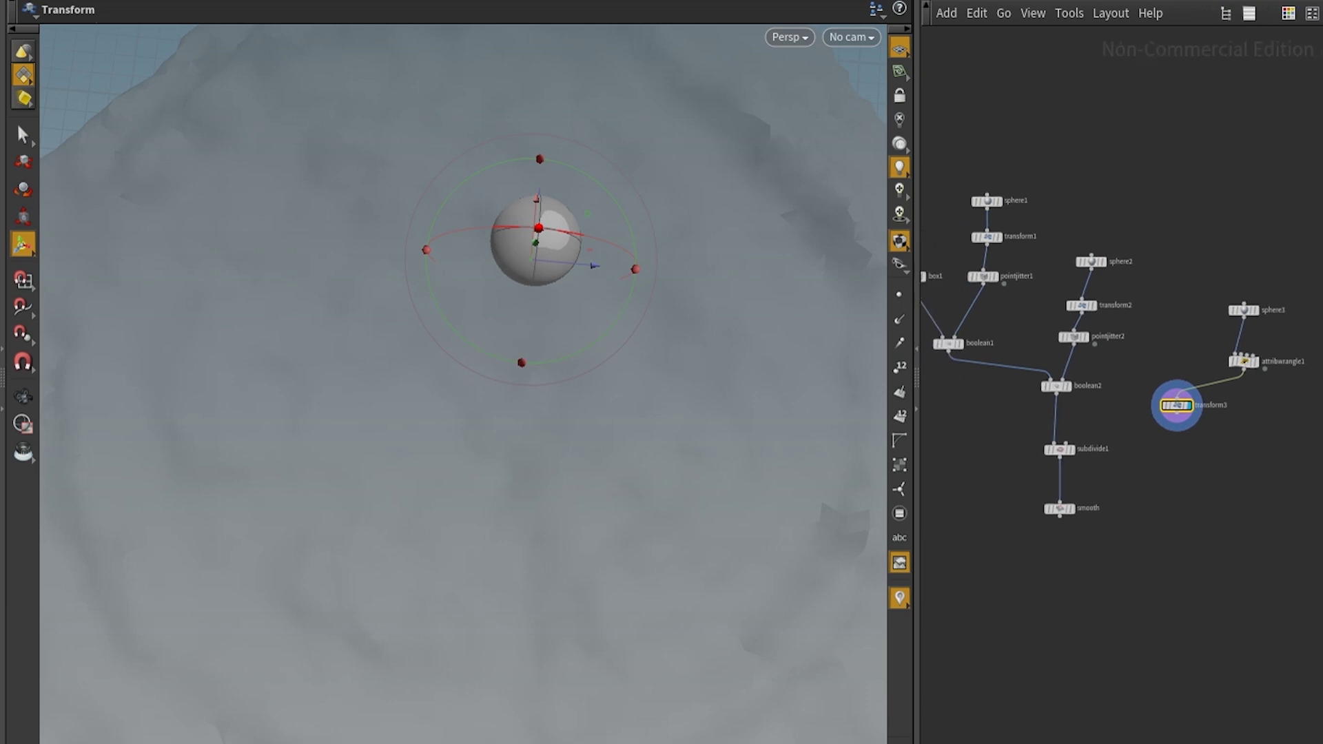
{"action": "left_click_drag", "start_coordinate": [564, 261], "coordinate": [551, 308], "text": "alt"}
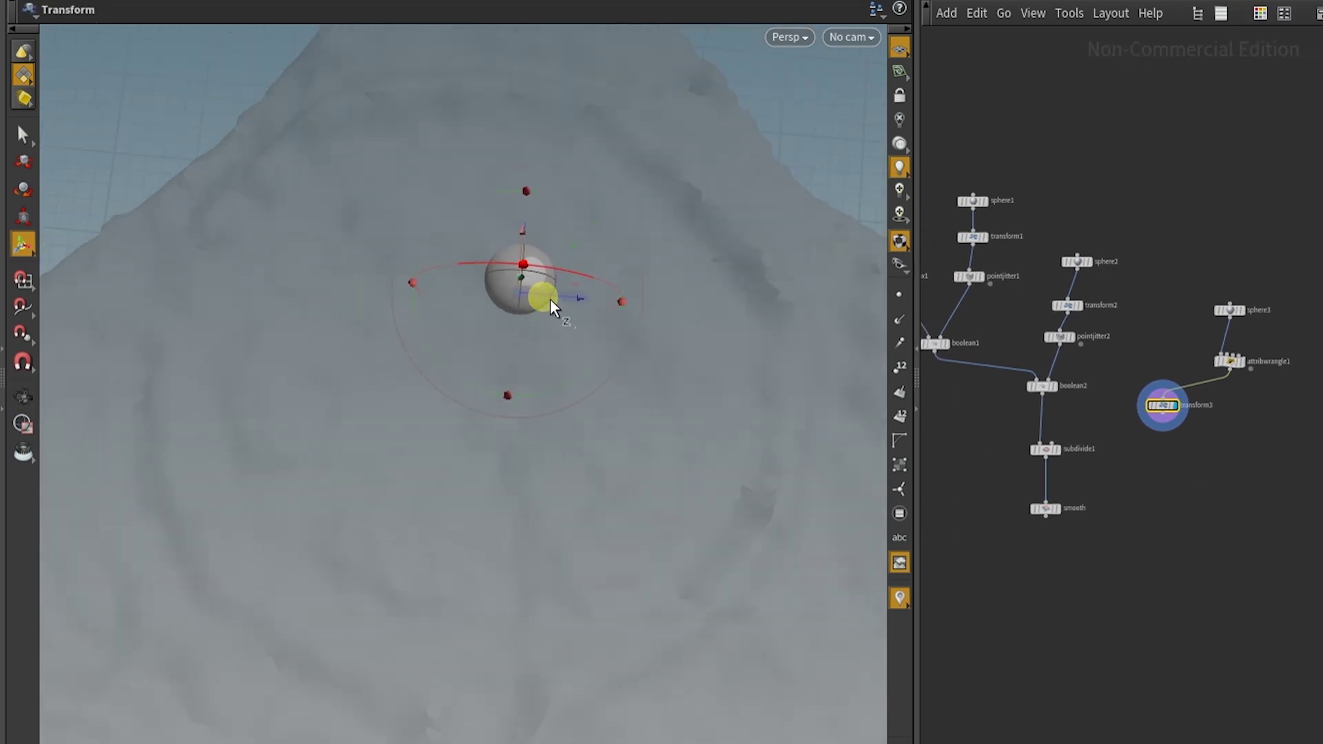
{"action": "left_click_drag", "start_coordinate": [534, 245], "coordinate": [408, 183]}
{"action": "left_click", "coordinate": [381, 265]}
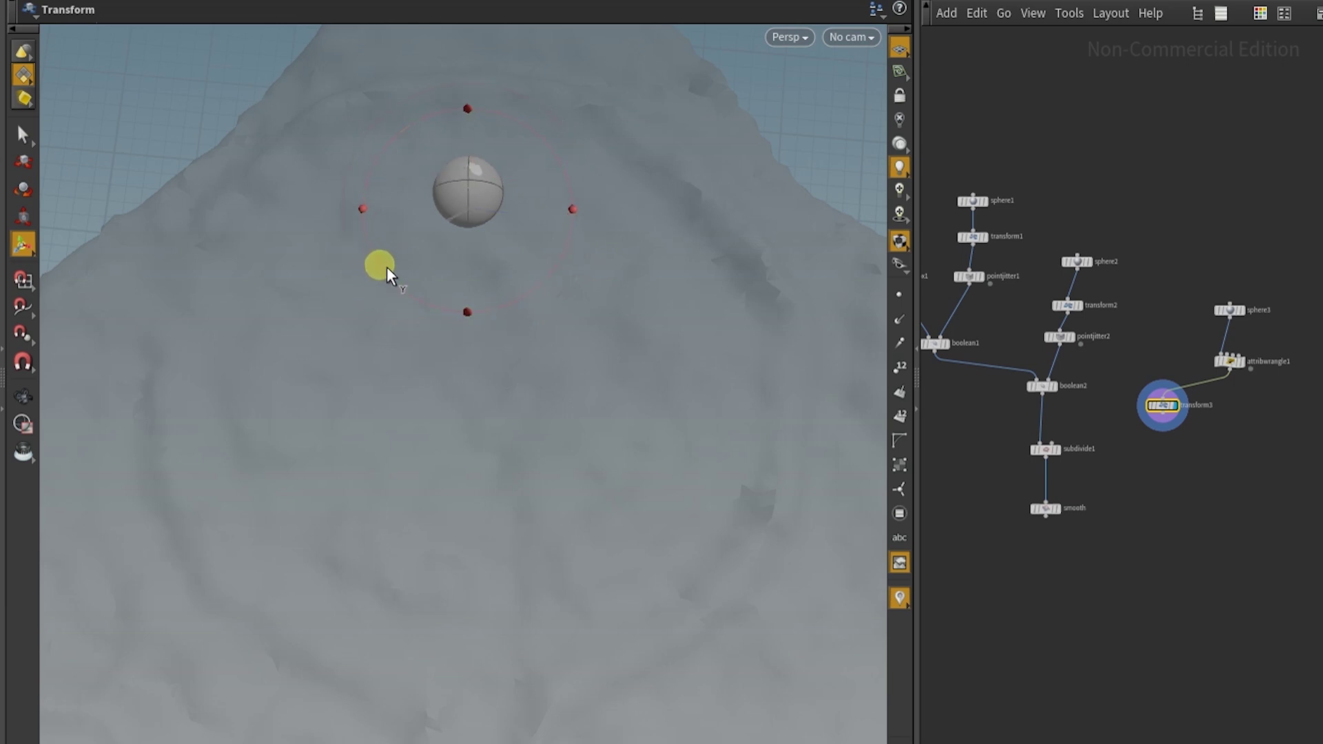
Step: Add a Merge node fed by transform3's output
{"action": "scroll", "coordinate": [1192, 523], "scroll_direction": "up", "scroll_amount": 1}
{"action": "key", "text": "Tab"}
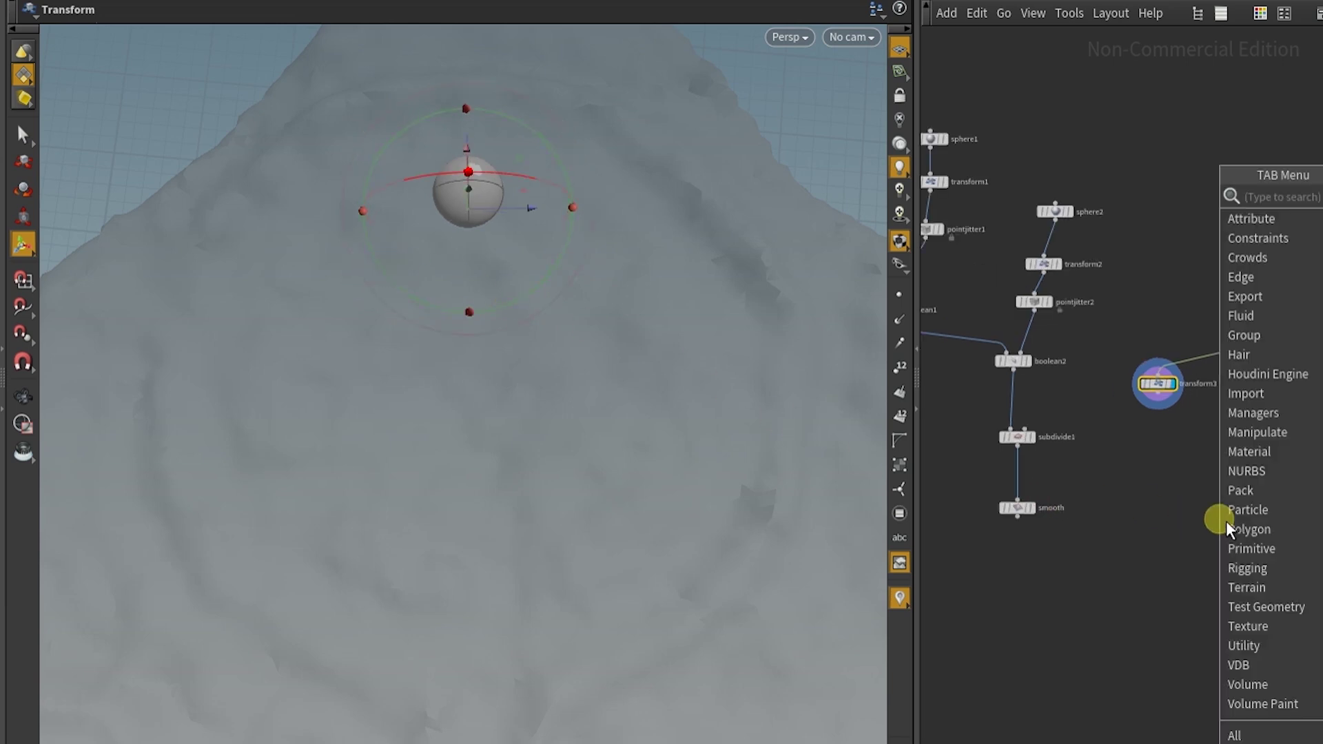
{"action": "key", "text": "Escape"}
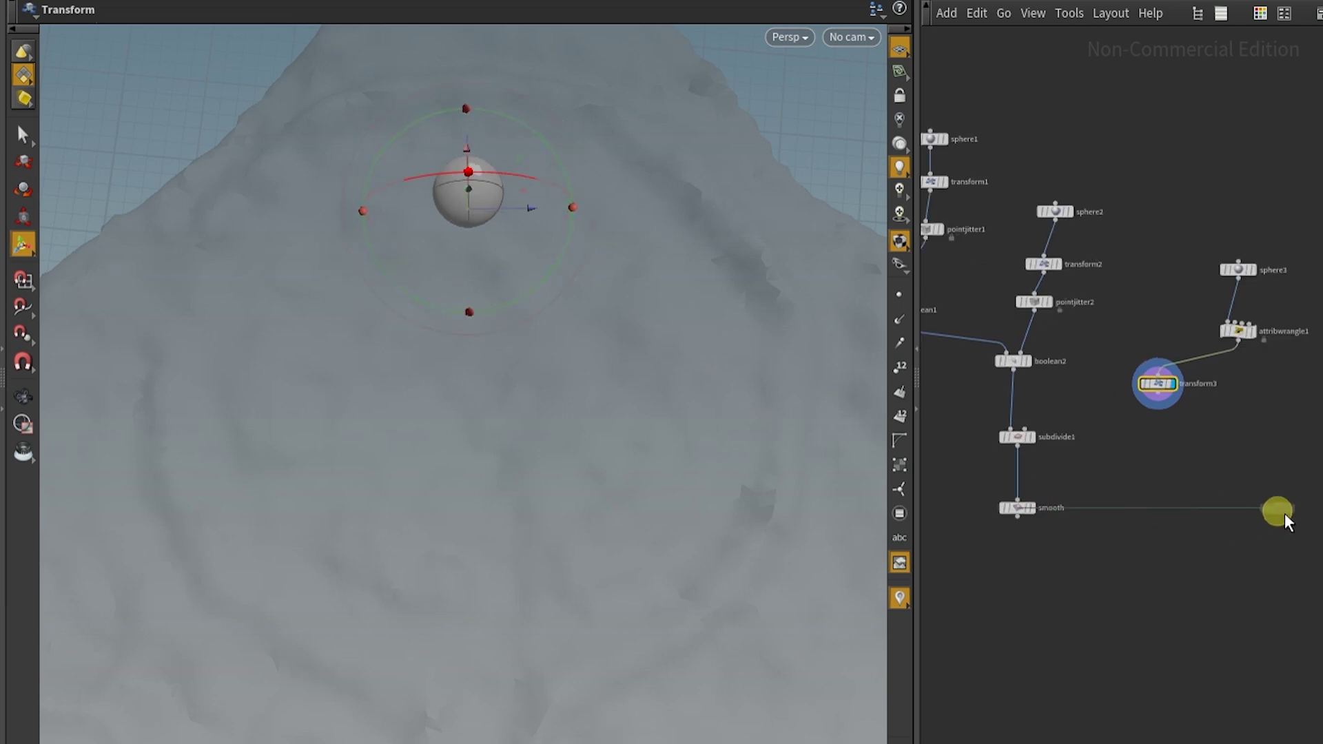
{"action": "left_click", "coordinate": [1282, 514]}
{"action": "left_click_drag", "start_coordinate": [1158, 394], "coordinate": [1166, 456]}
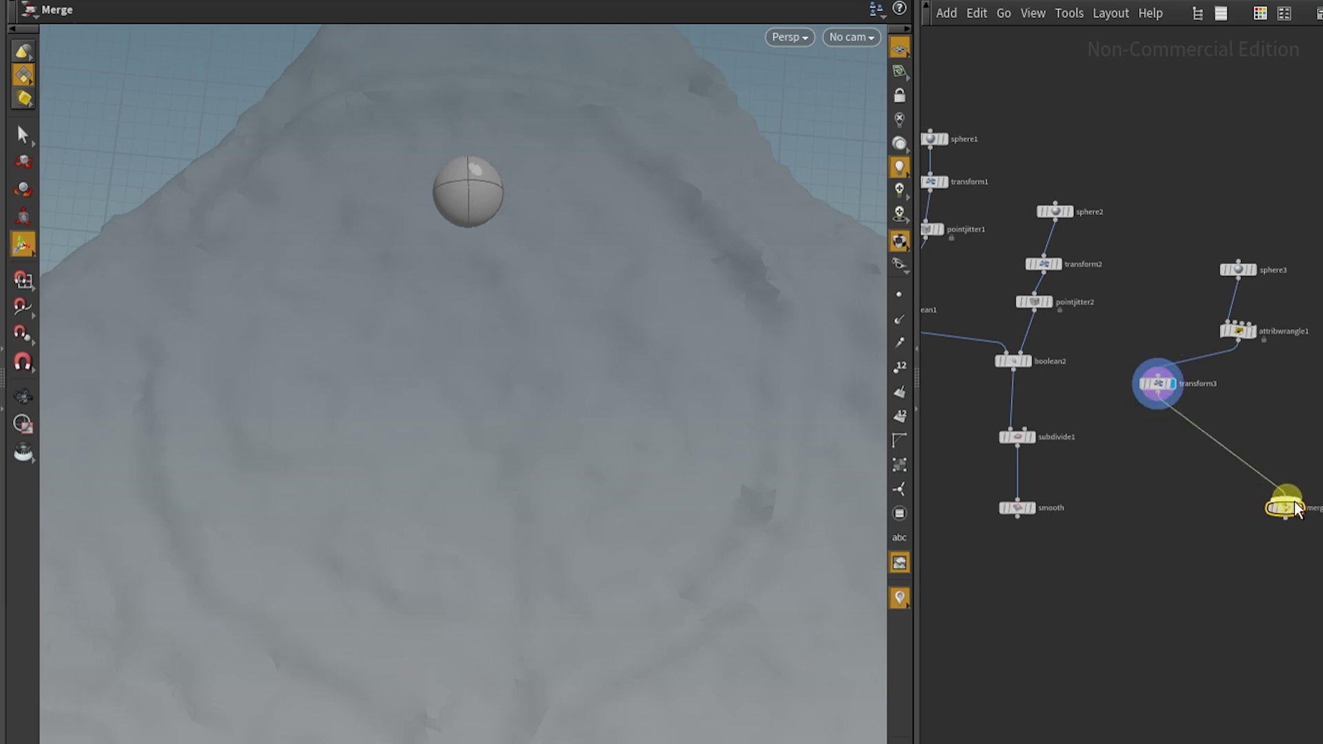
{"action": "middle_click_drag", "start_coordinate": [1140, 640], "coordinate": [1134, 494]}
Step: Add the copy1 Copy Stamp node and display it, standing the stone on the terrain
{"action": "key", "text": "Tab"}
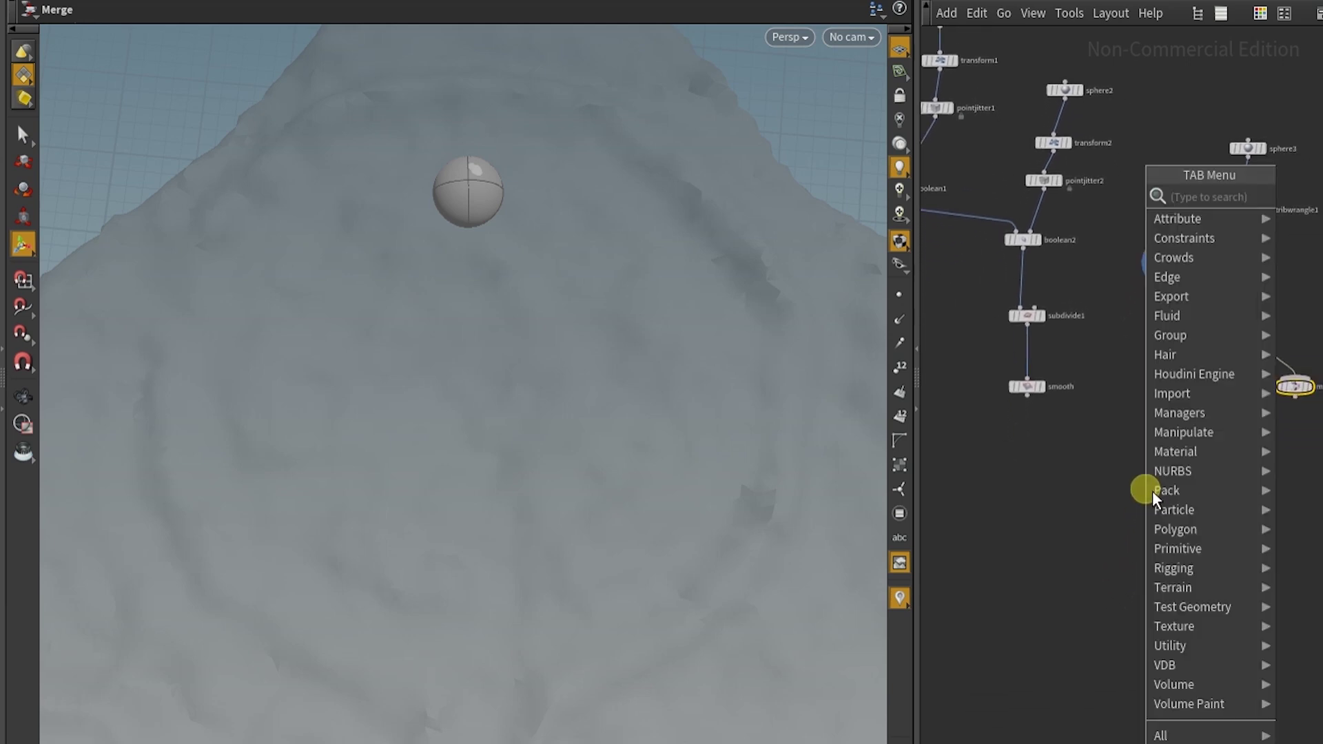
{"action": "type", "text": "copy"}
{"action": "key", "text": "Escape"}
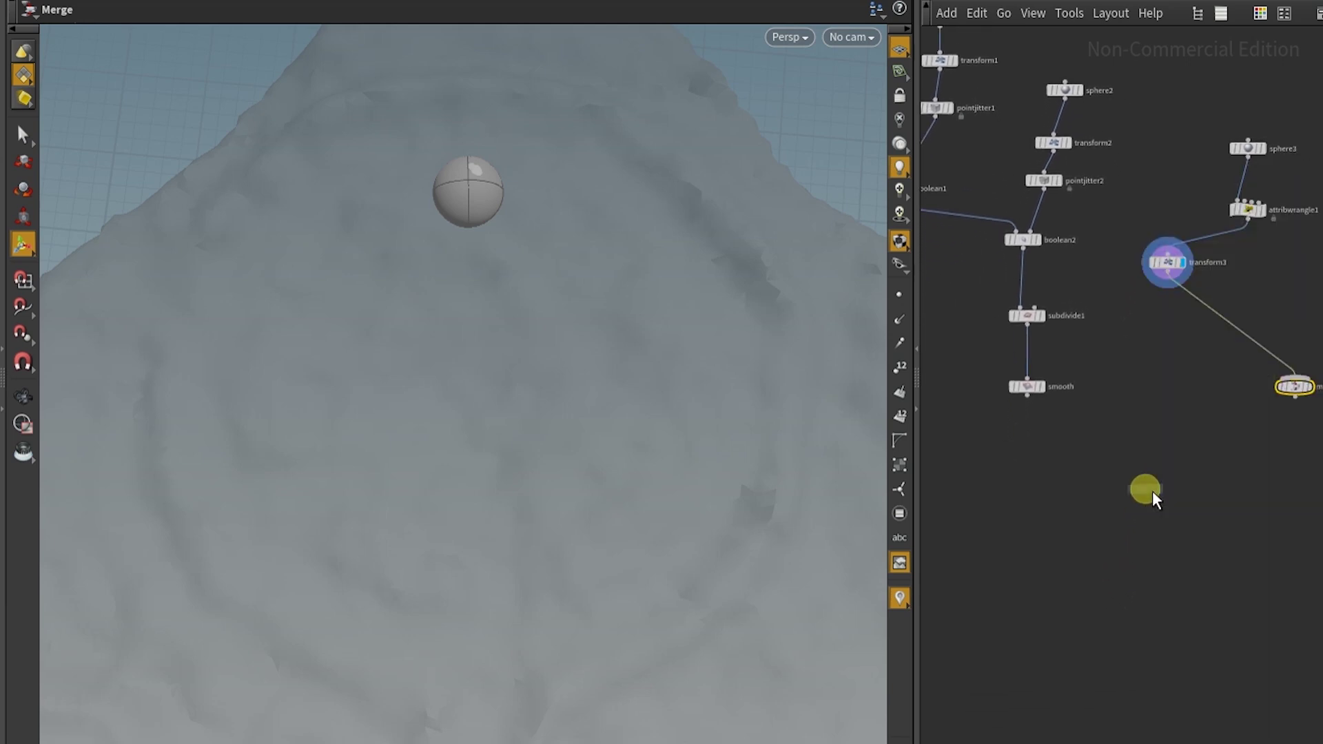
{"action": "left_click", "coordinate": [1164, 492]}
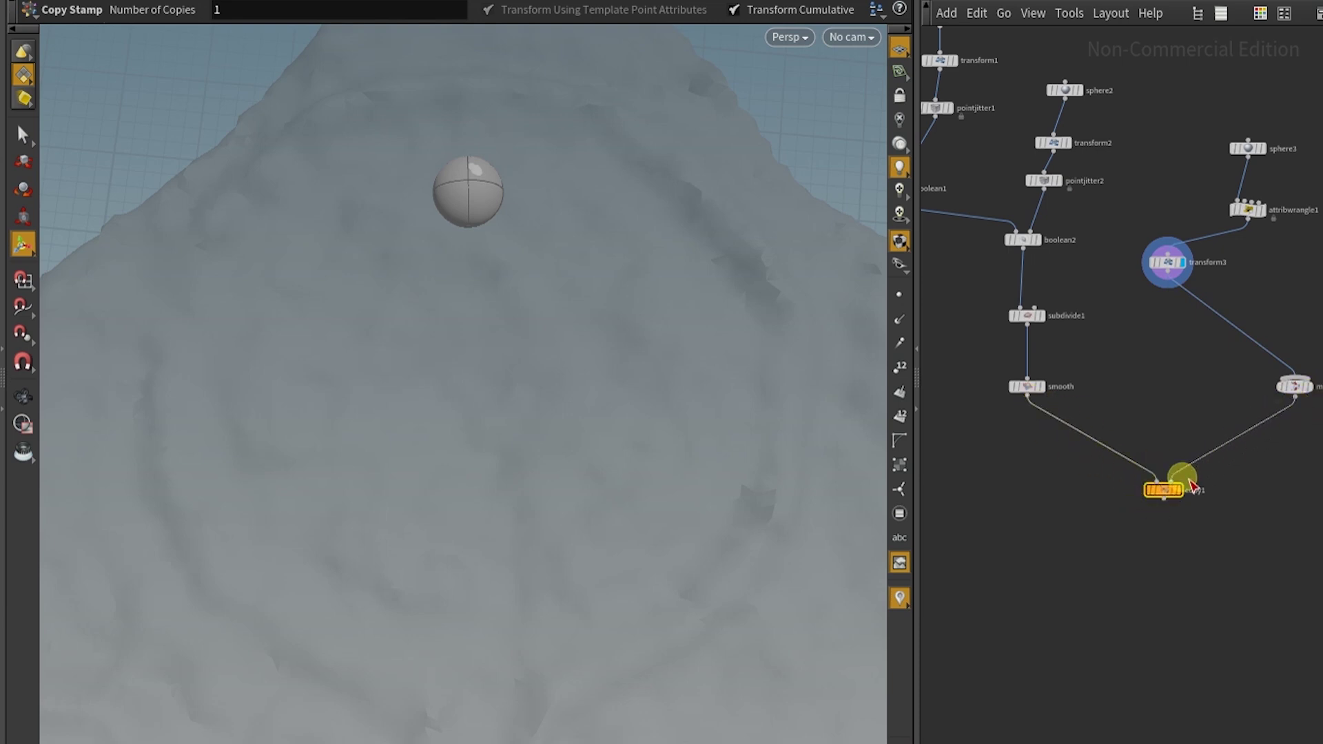
{"action": "left_click", "coordinate": [1195, 493]}
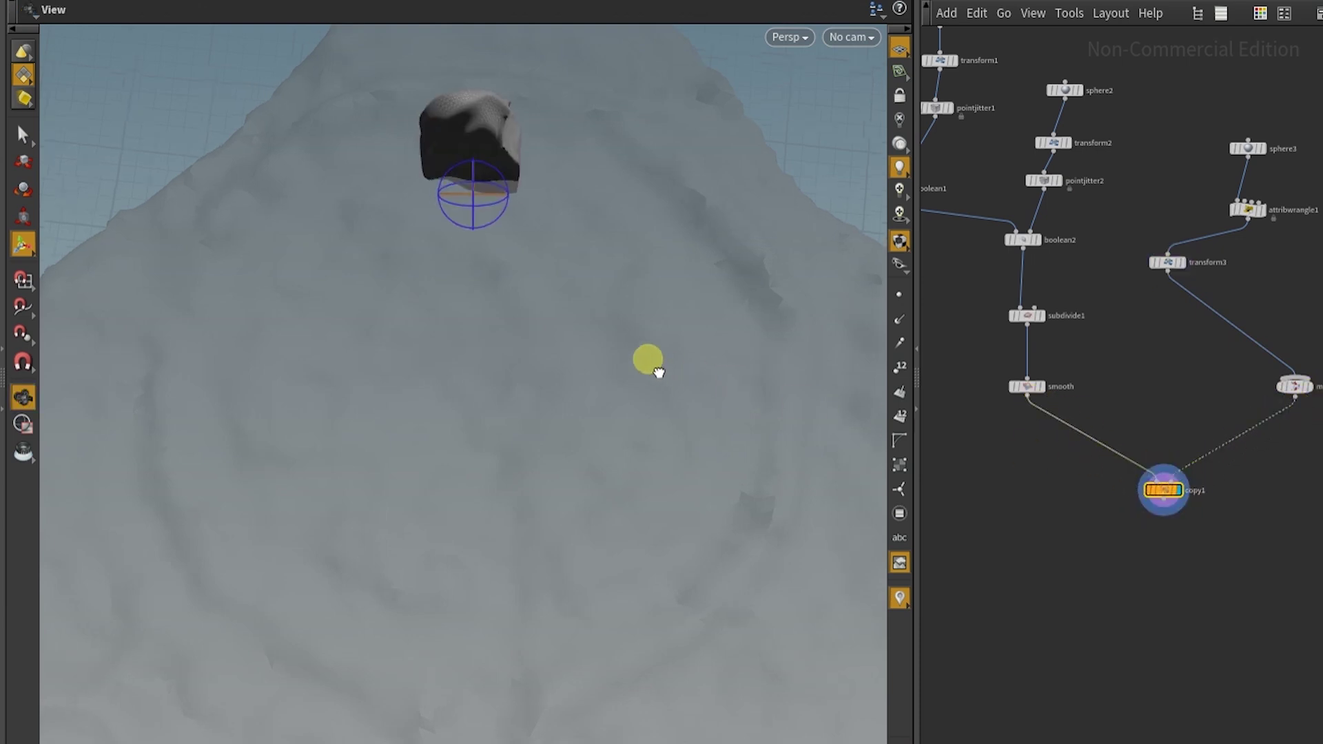
{"action": "left_click_drag", "start_coordinate": [655, 372], "coordinate": [579, 246]}
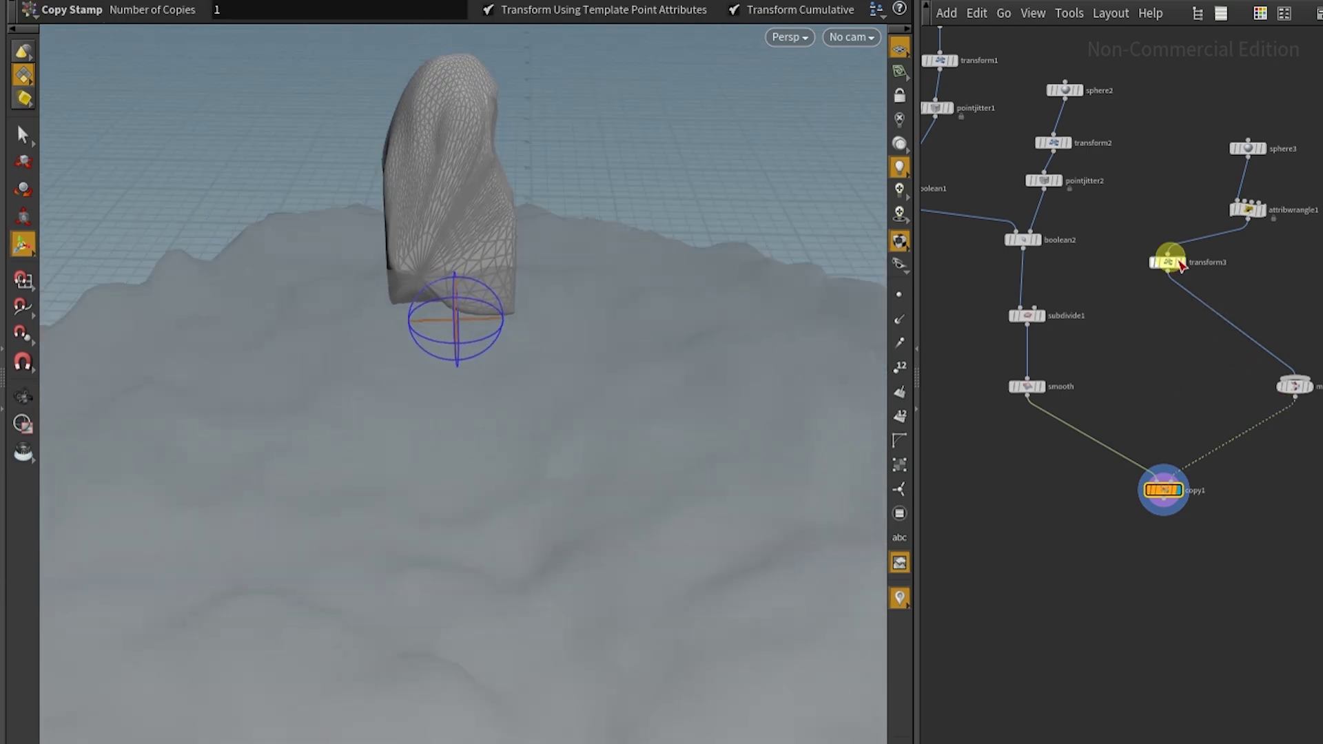
Step: Duplicate transform3 into transform4 and view copy1 with two stones
{"action": "left_click", "coordinate": [1178, 267]}
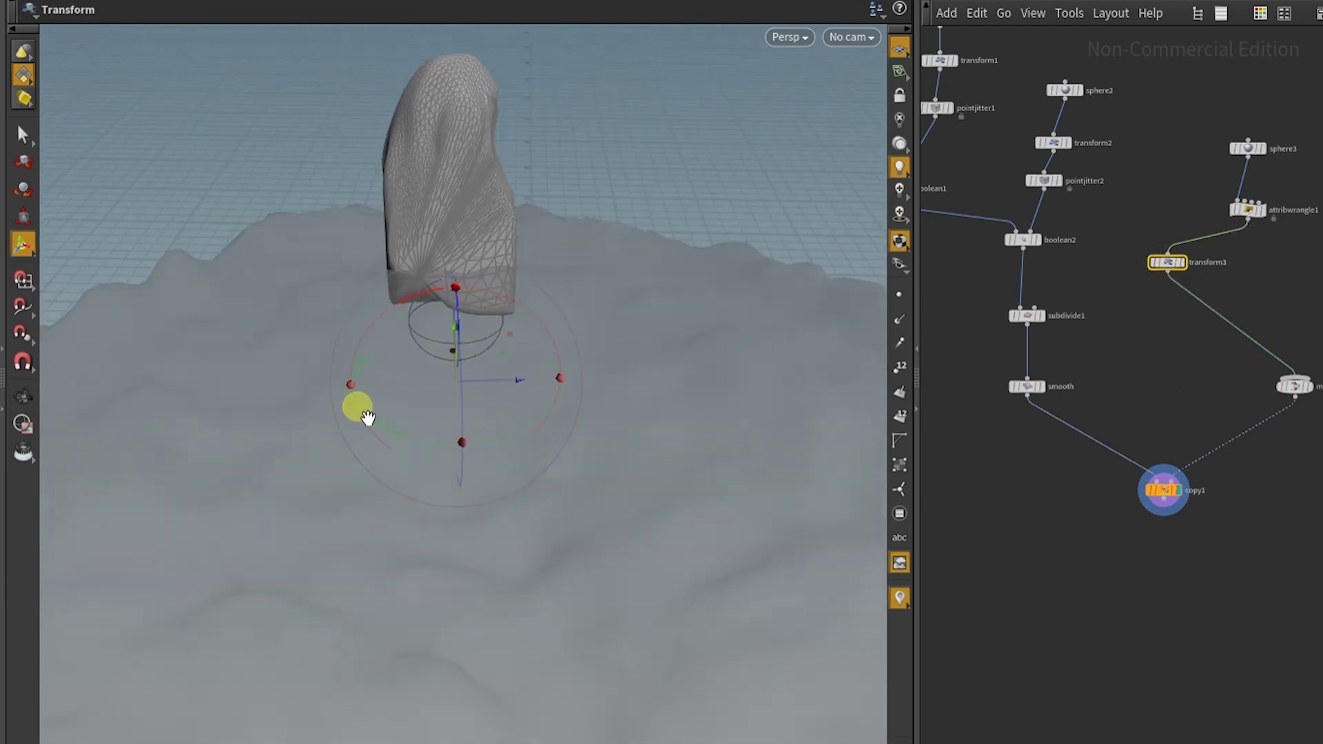
{"action": "left_click_drag", "start_coordinate": [366, 413], "coordinate": [384, 386]}
{"action": "left_click_drag", "start_coordinate": [304, 410], "coordinate": [872, 456]}
{"action": "left_click_drag", "start_coordinate": [1166, 262], "coordinate": [1261, 265], "text": "alt"}
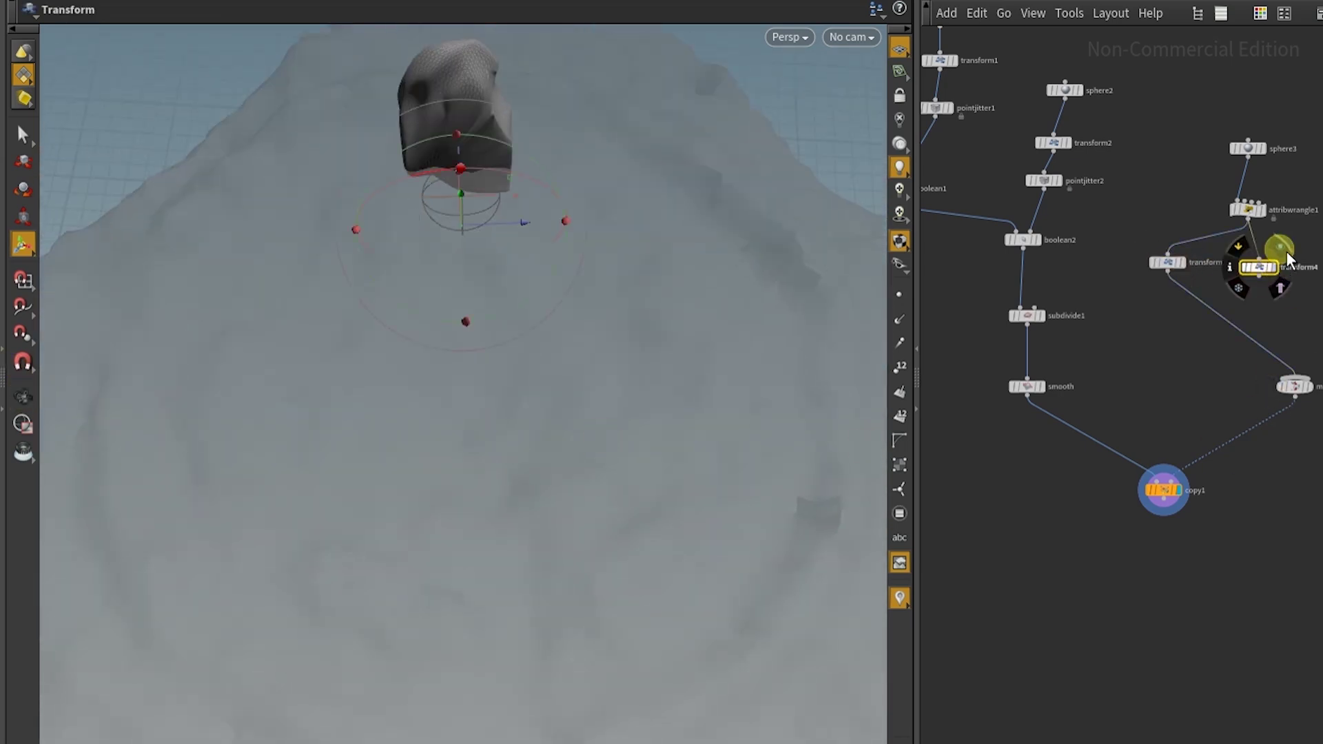
{"action": "left_click", "coordinate": [1277, 267]}
{"action": "left_click_drag", "start_coordinate": [549, 225], "coordinate": [620, 225]}
{"action": "scroll", "coordinate": [620, 226], "scroll_direction": "down", "scroll_amount": 5}
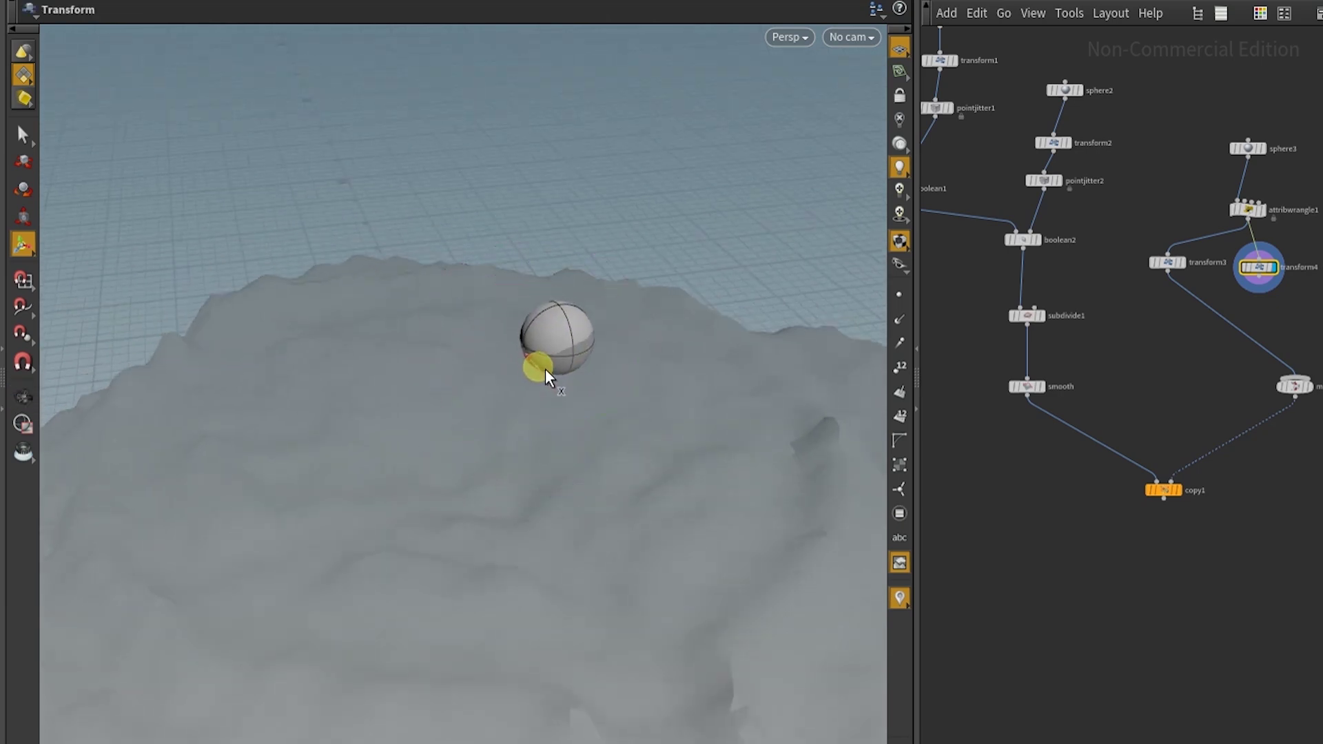
{"action": "left_click", "coordinate": [1177, 490]}
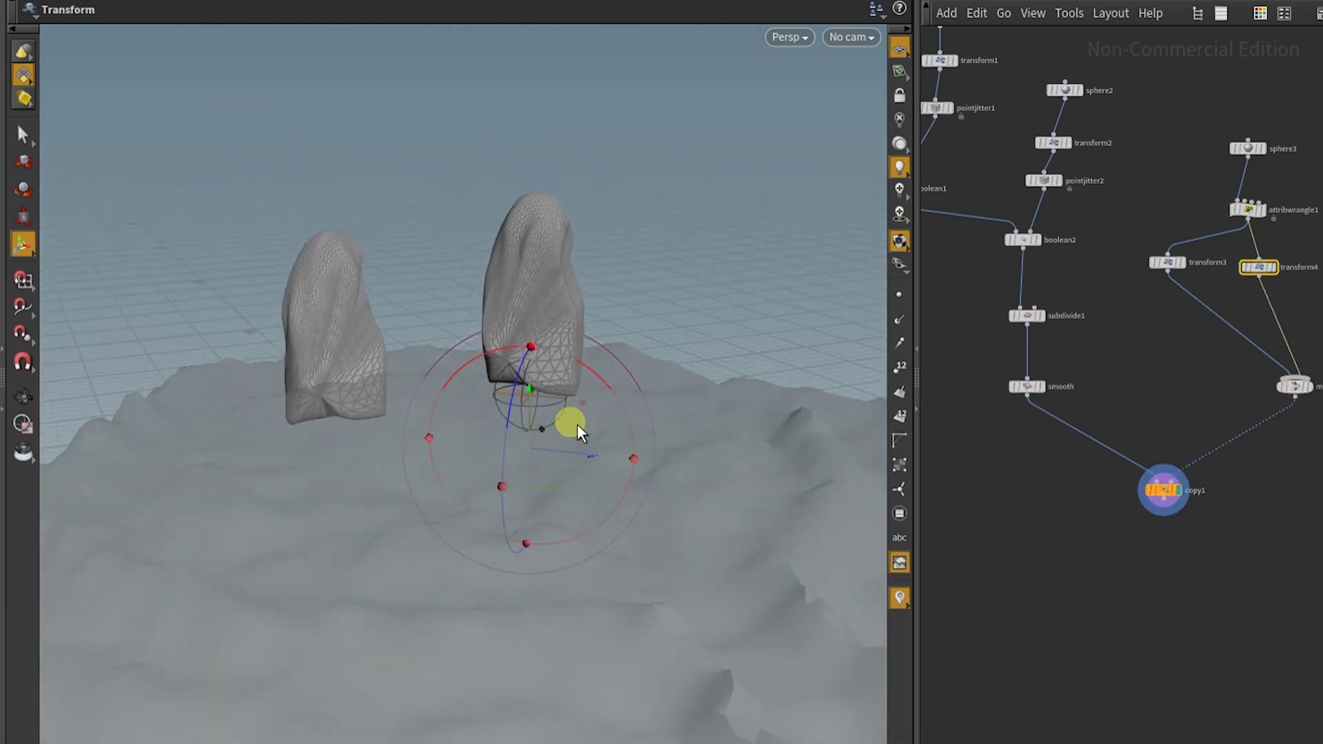
{"action": "left_click_drag", "start_coordinate": [570, 423], "coordinate": [724, 428]}
Step: Create transform5 and transform6 copies, moving each sphere to a new terrain spot
{"action": "middle_click_drag", "start_coordinate": [1117, 431], "coordinate": [934, 462]}
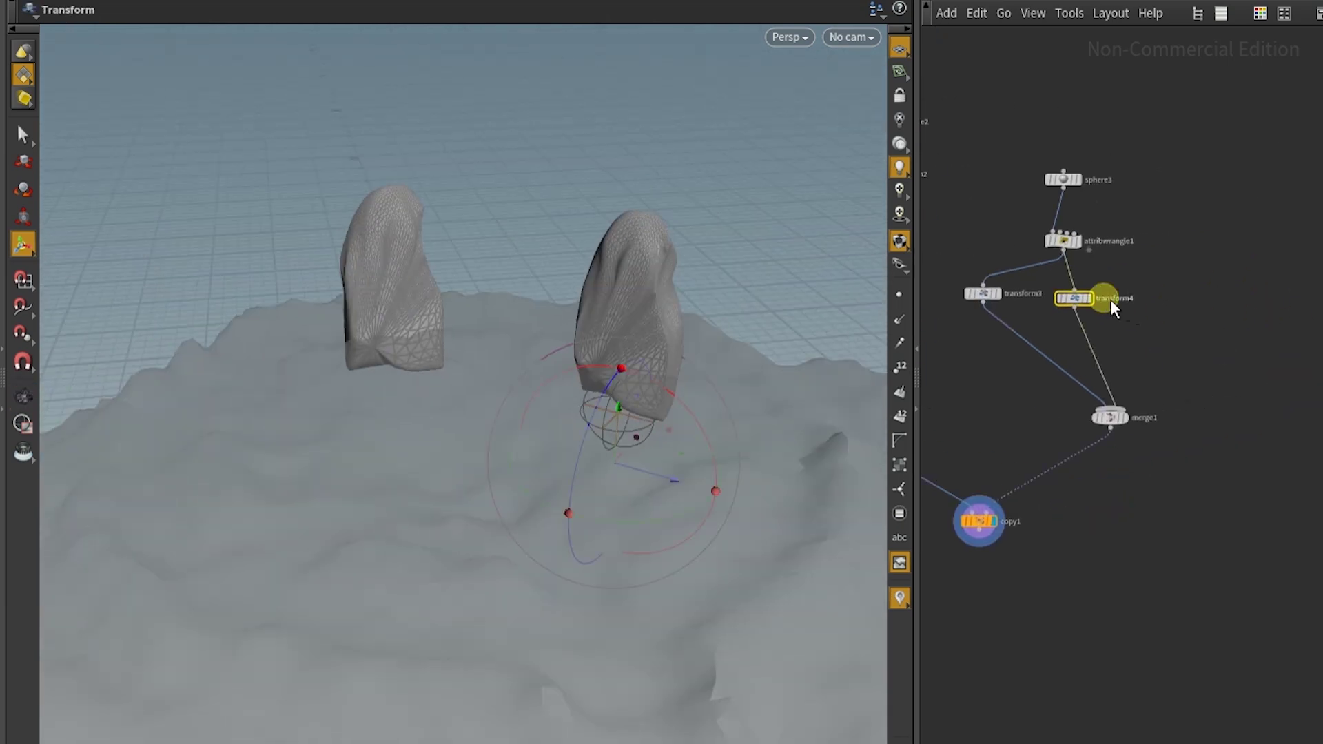
{"action": "left_click", "coordinate": [1092, 297]}
{"action": "left_click_drag", "start_coordinate": [1075, 297], "coordinate": [1176, 298], "text": "alt"}
{"action": "left_click", "coordinate": [1197, 298]}
{"action": "left_click_drag", "start_coordinate": [654, 482], "coordinate": [709, 526]}
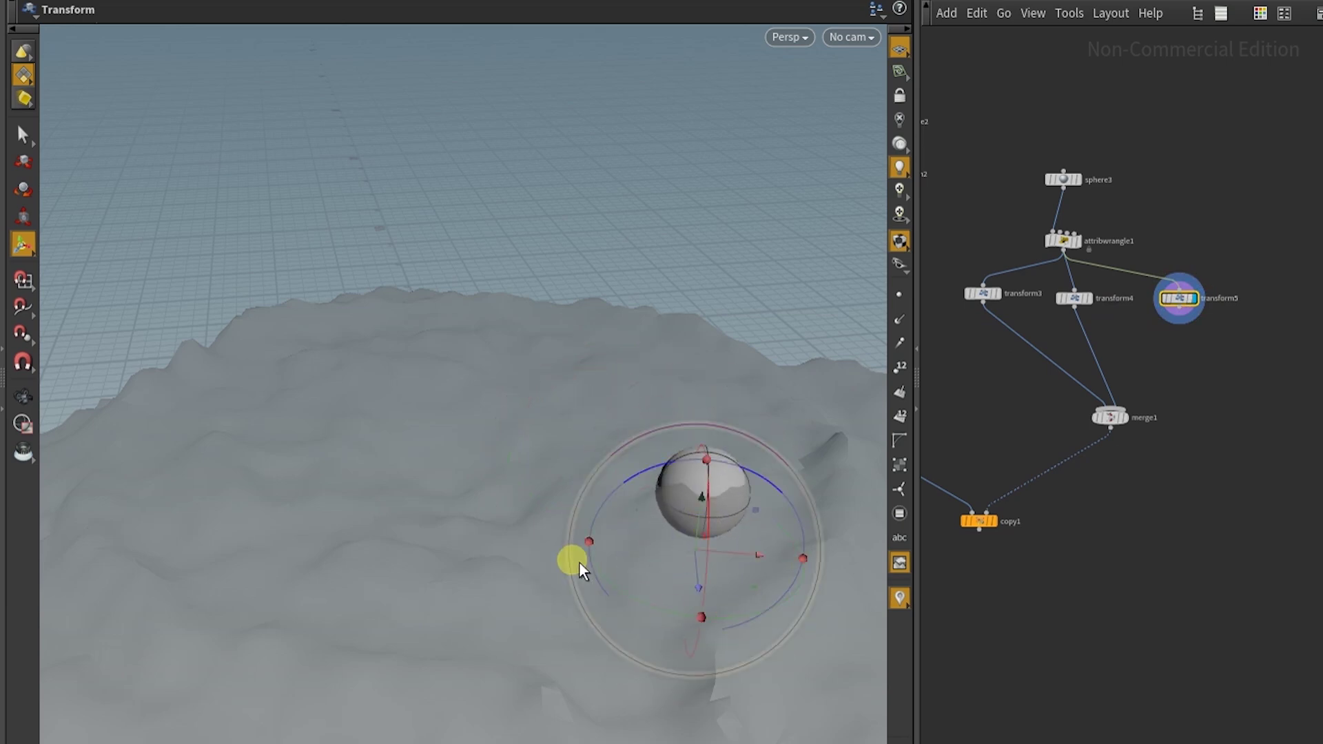
{"action": "left_click_drag", "start_coordinate": [1195, 303], "coordinate": [1307, 320], "text": "alt"}
{"action": "left_click", "coordinate": [1305, 314]}
{"action": "left_click_drag", "start_coordinate": [756, 543], "coordinate": [295, 548]}
Step: Wire transform5 and transform6 into merge1 and display copy1 with all stones
{"action": "left_click", "coordinate": [1179, 298]}
{"action": "left_click", "coordinate": [1282, 303], "text": "shift"}
{"action": "left_click_drag", "start_coordinate": [1282, 312], "coordinate": [1109, 411]}
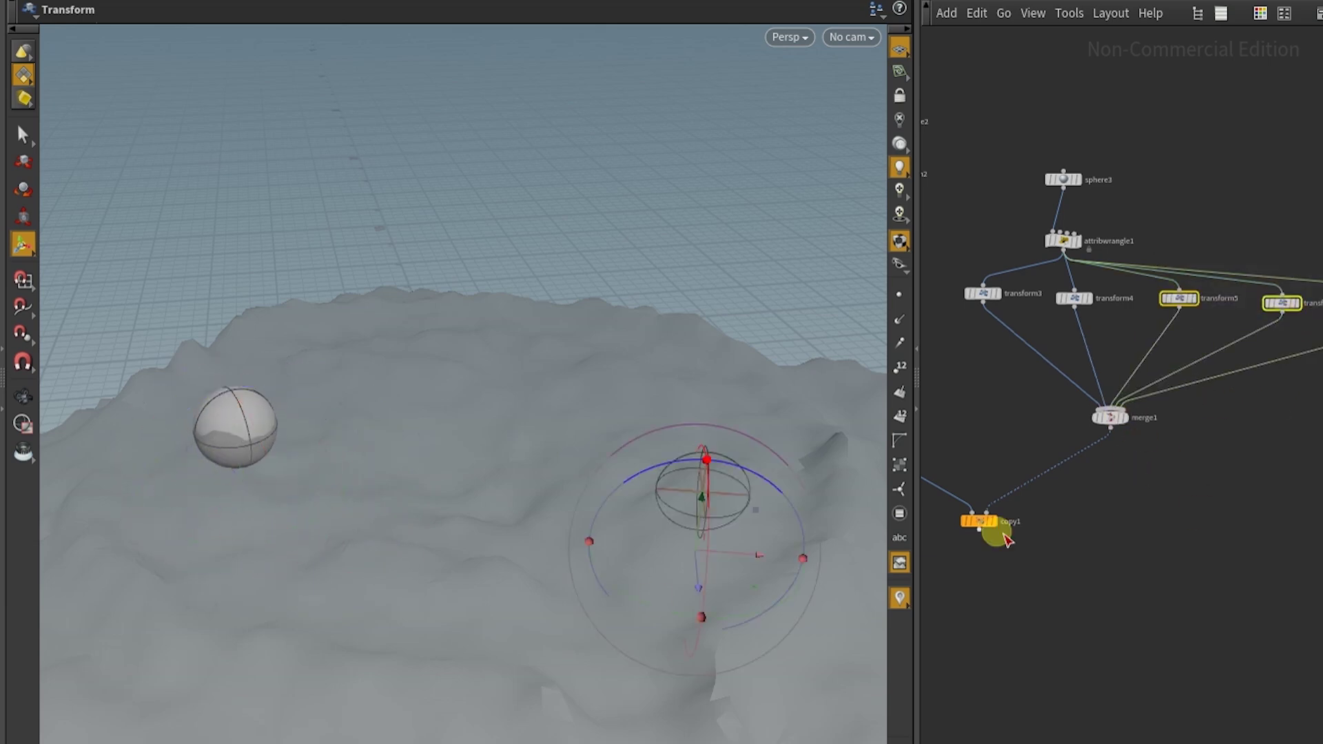
{"action": "left_click", "coordinate": [992, 522]}
{"action": "key", "text": "Escape"}
{"action": "left_click_drag", "start_coordinate": [628, 656], "coordinate": [470, 273]}
Step: Reposition the lower stone up-left on the terrain and view the ring from ground level
{"action": "key", "text": "t"}
{"action": "left_click_drag", "start_coordinate": [418, 476], "coordinate": [410, 474]}
{"action": "left_click_drag", "start_coordinate": [406, 526], "coordinate": [379, 531]}
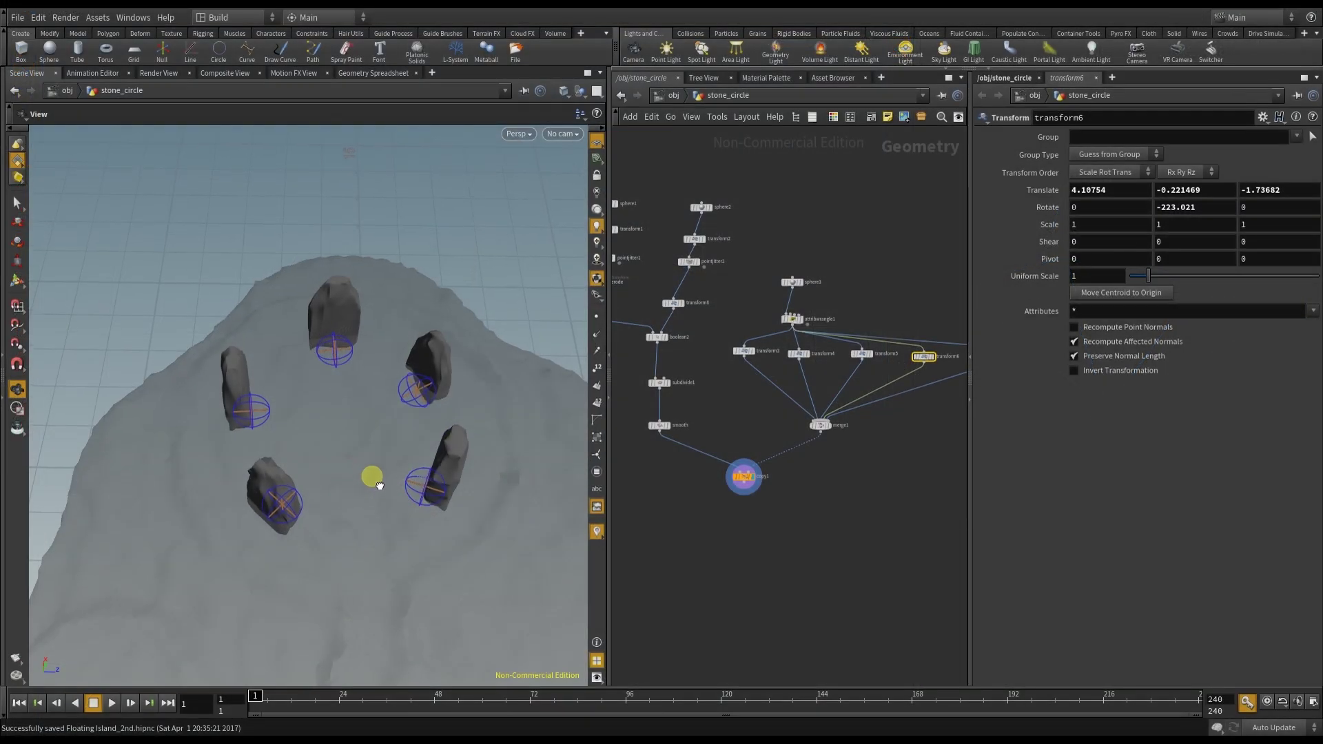
{"action": "left_click_drag", "start_coordinate": [372, 477], "coordinate": [411, 453]}
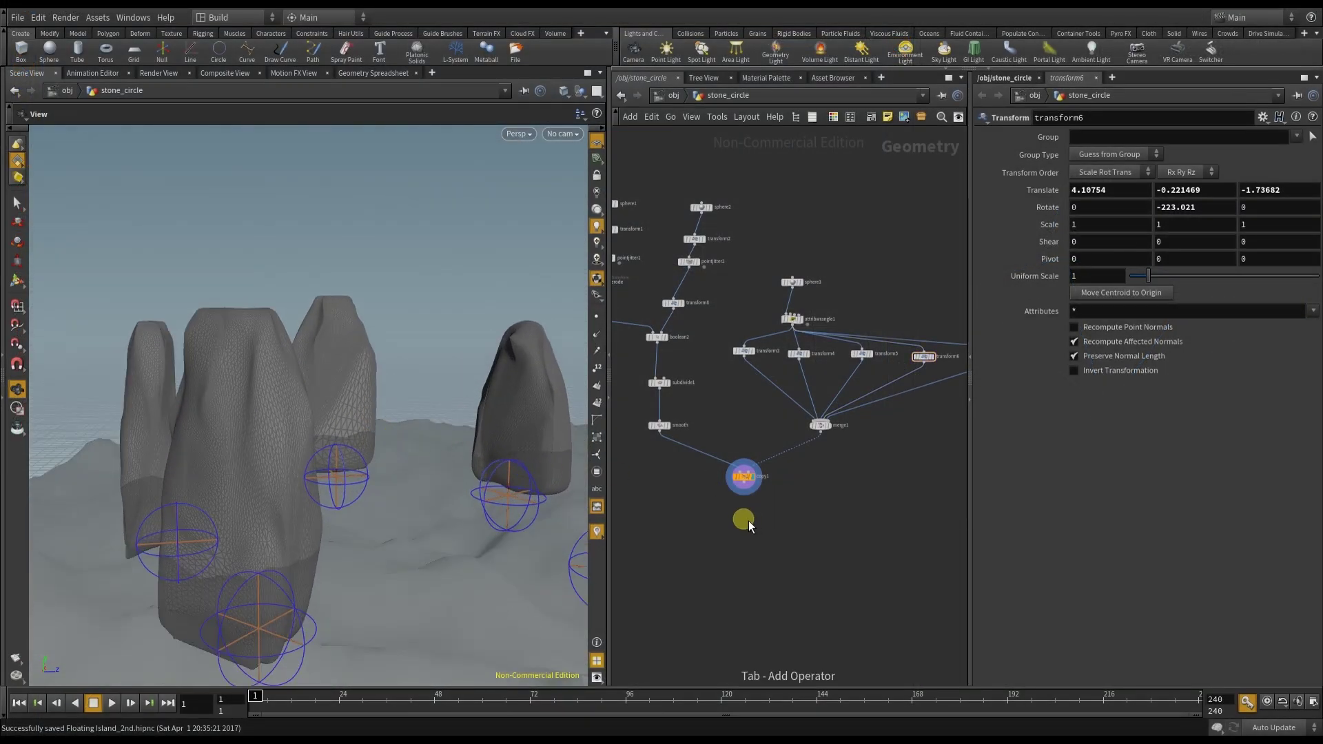
Step: Add Point VOP pointvop1 below copy1 and go inside to its global and output nodes
{"action": "right_click", "coordinate": [750, 525]}
{"action": "type", "text": "vop"}
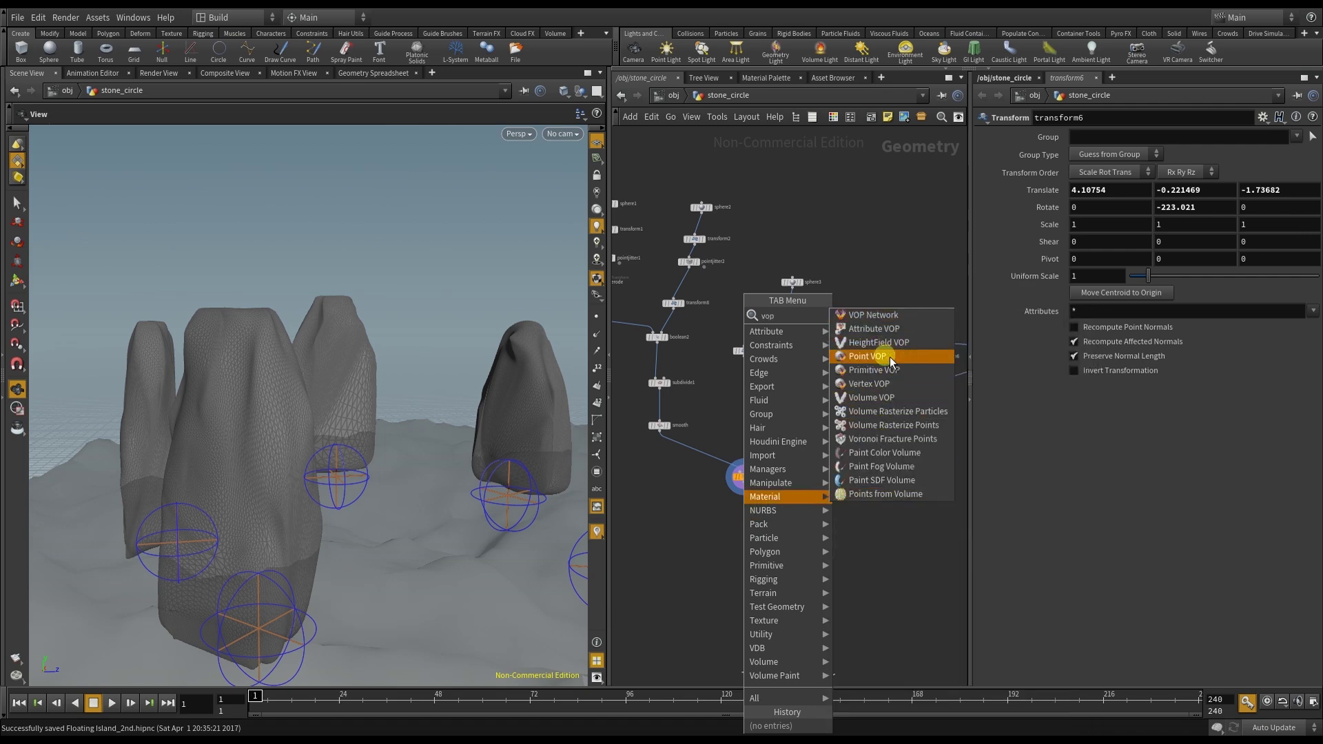
{"action": "left_click", "coordinate": [891, 361]}
{"action": "left_click", "coordinate": [750, 529]}
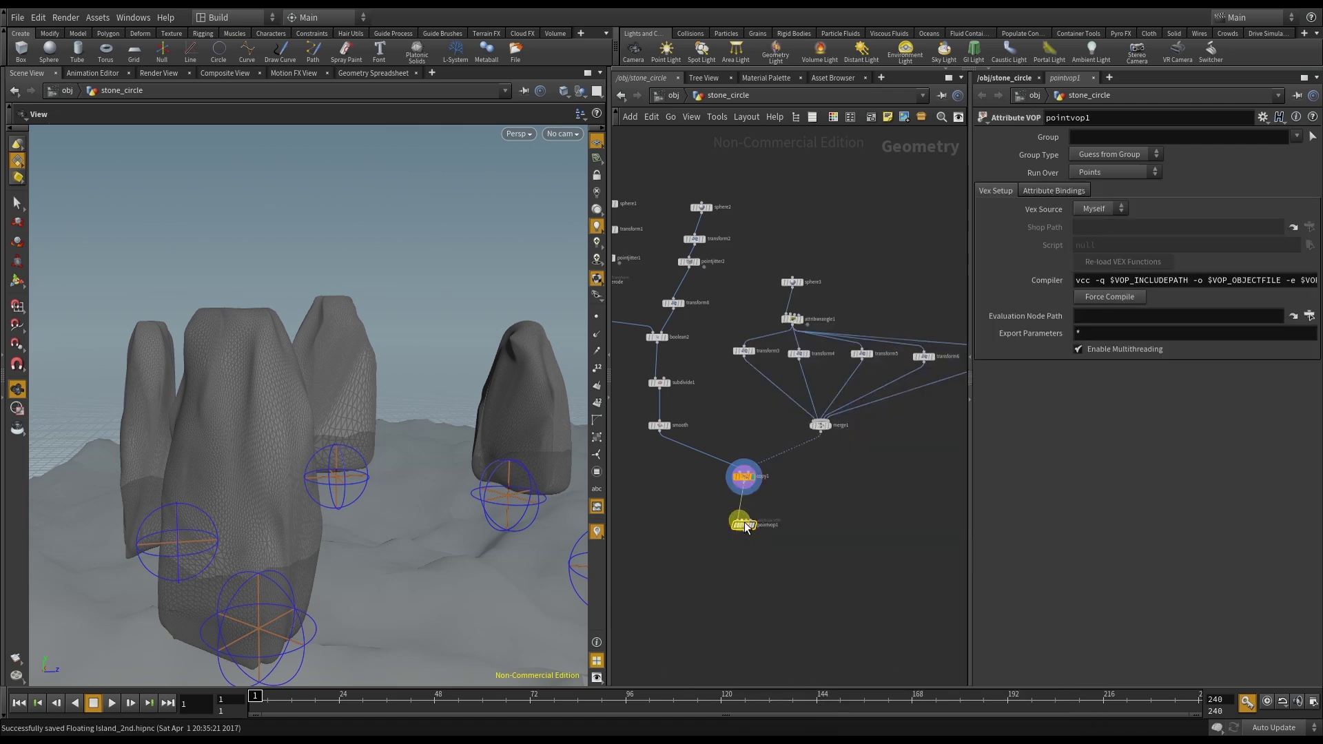
{"action": "scroll", "coordinate": [744, 544], "scroll_direction": "up", "scroll_amount": 5}
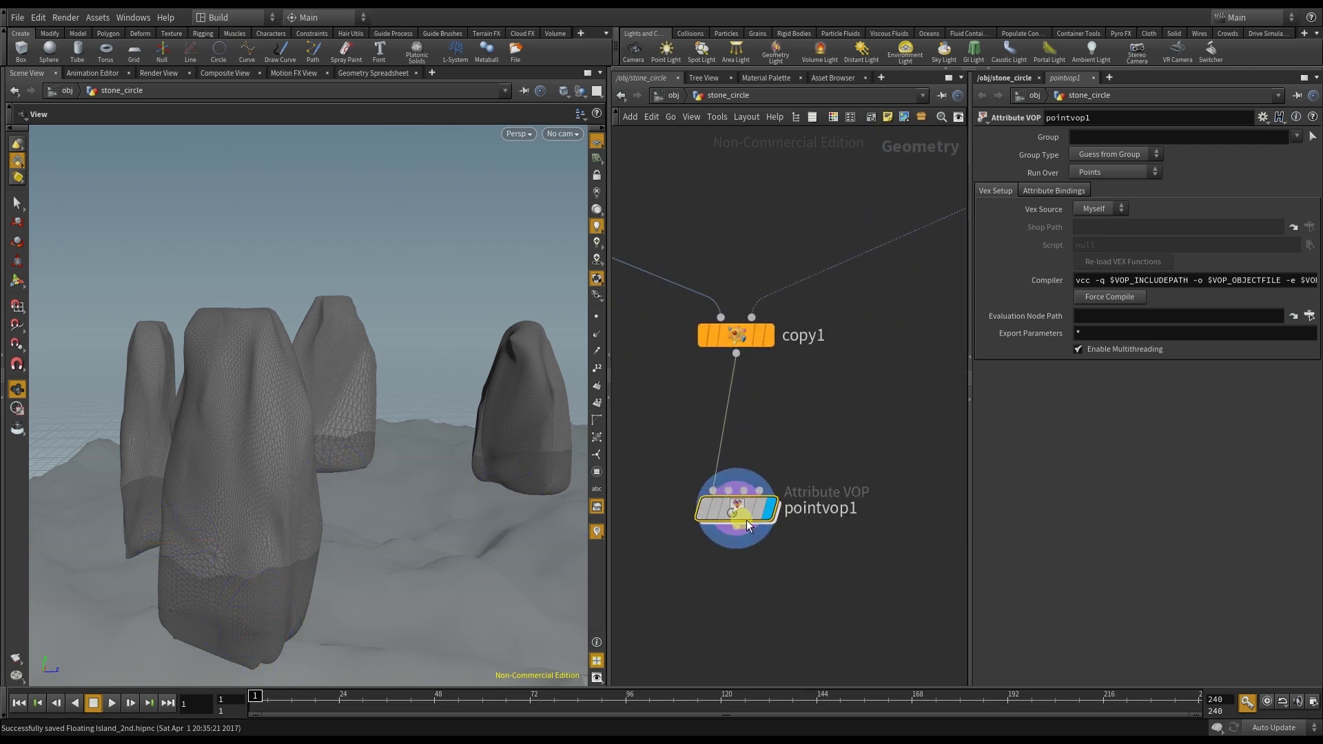
{"action": "left_click_drag", "start_coordinate": [749, 525], "coordinate": [755, 471]}
{"action": "double_click", "coordinate": [755, 458]}
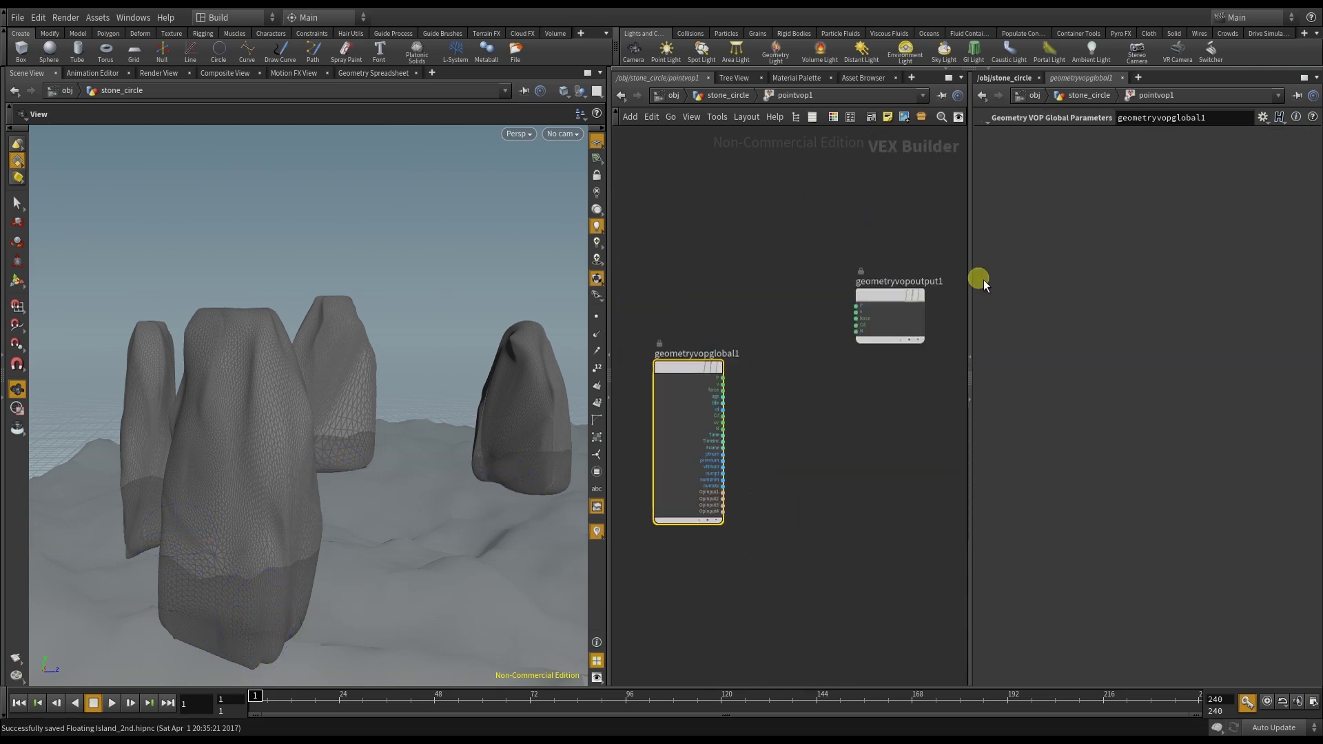
{"action": "left_click_drag", "start_coordinate": [982, 284], "coordinate": [1096, 286]}
Step: Add a Turbulent Noise node and feed point position P into its pos input
{"action": "key", "text": "l"}
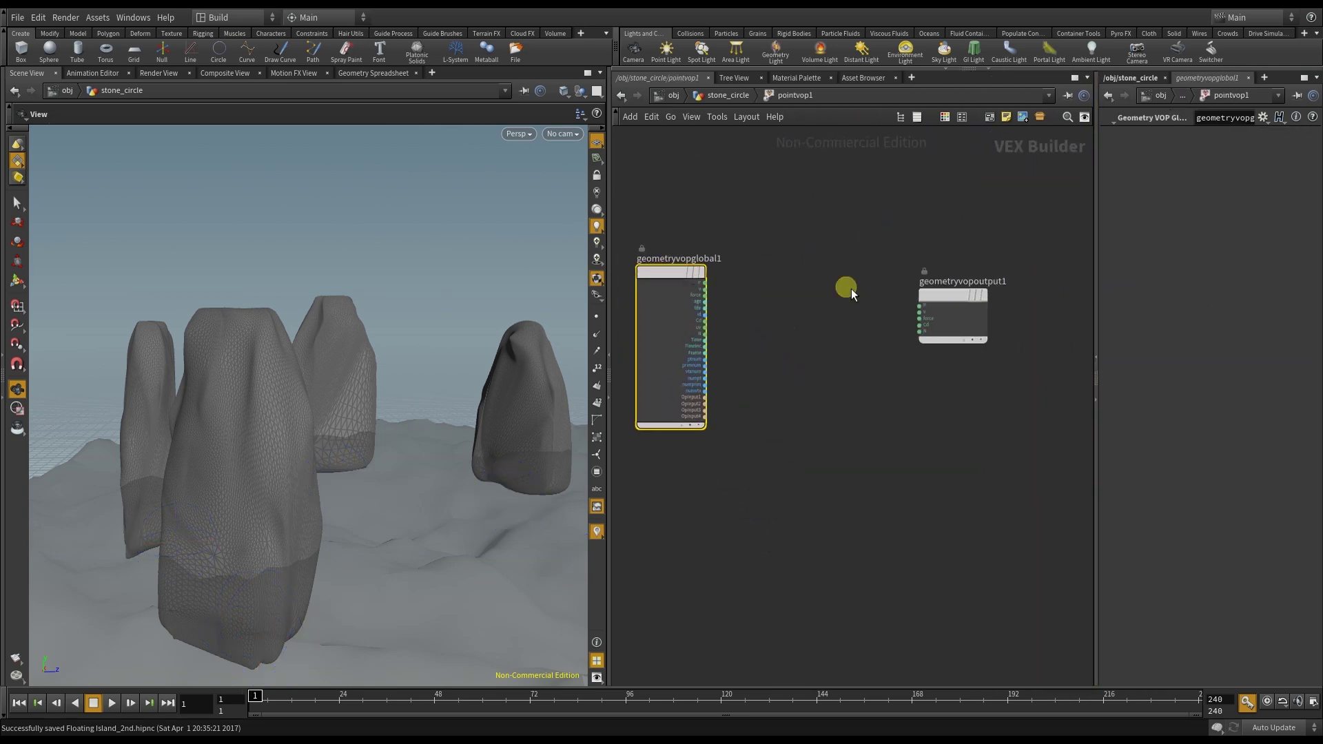
{"action": "left_click_drag", "start_coordinate": [954, 302], "coordinate": [1026, 274]}
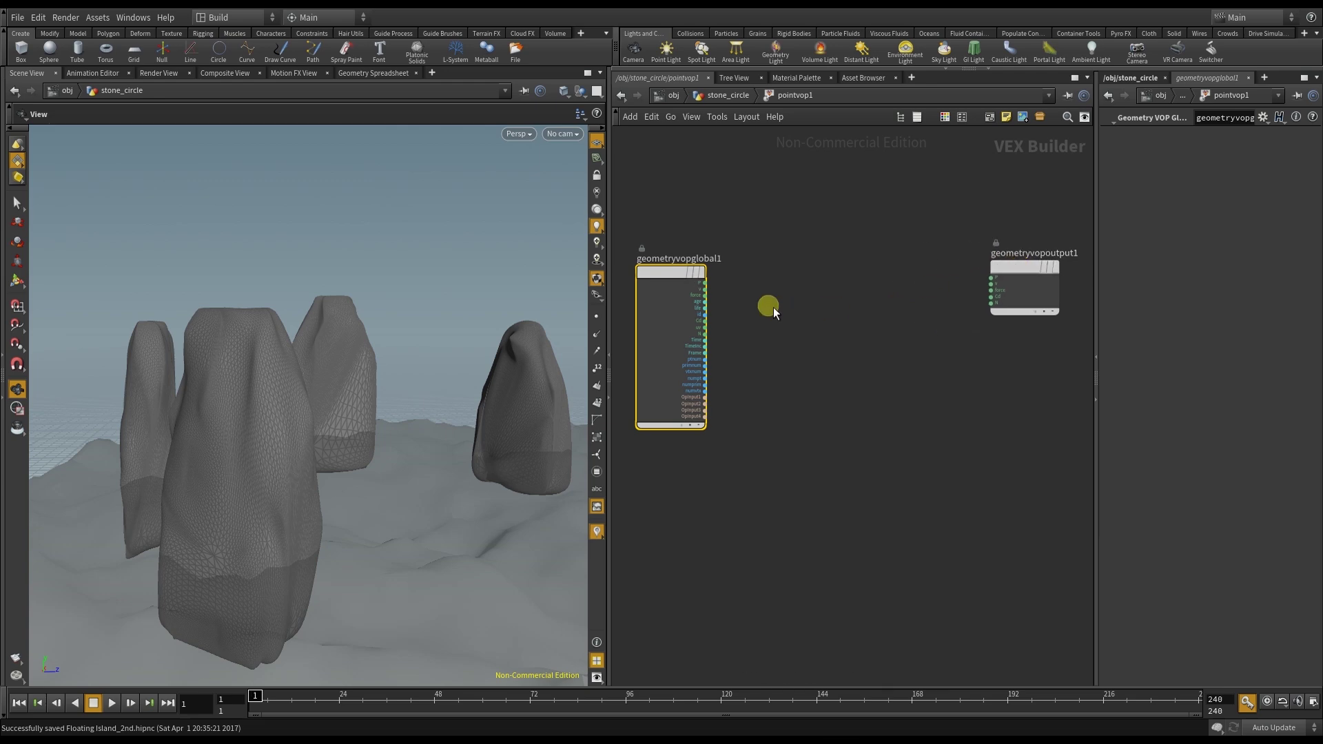
{"action": "key", "text": "Tab"}
{"action": "type", "text": "tur"}
{"action": "key", "text": "Return"}
{"action": "left_click", "coordinate": [777, 302]}
{"action": "scroll", "coordinate": [772, 307], "scroll_direction": "up", "scroll_amount": 3}
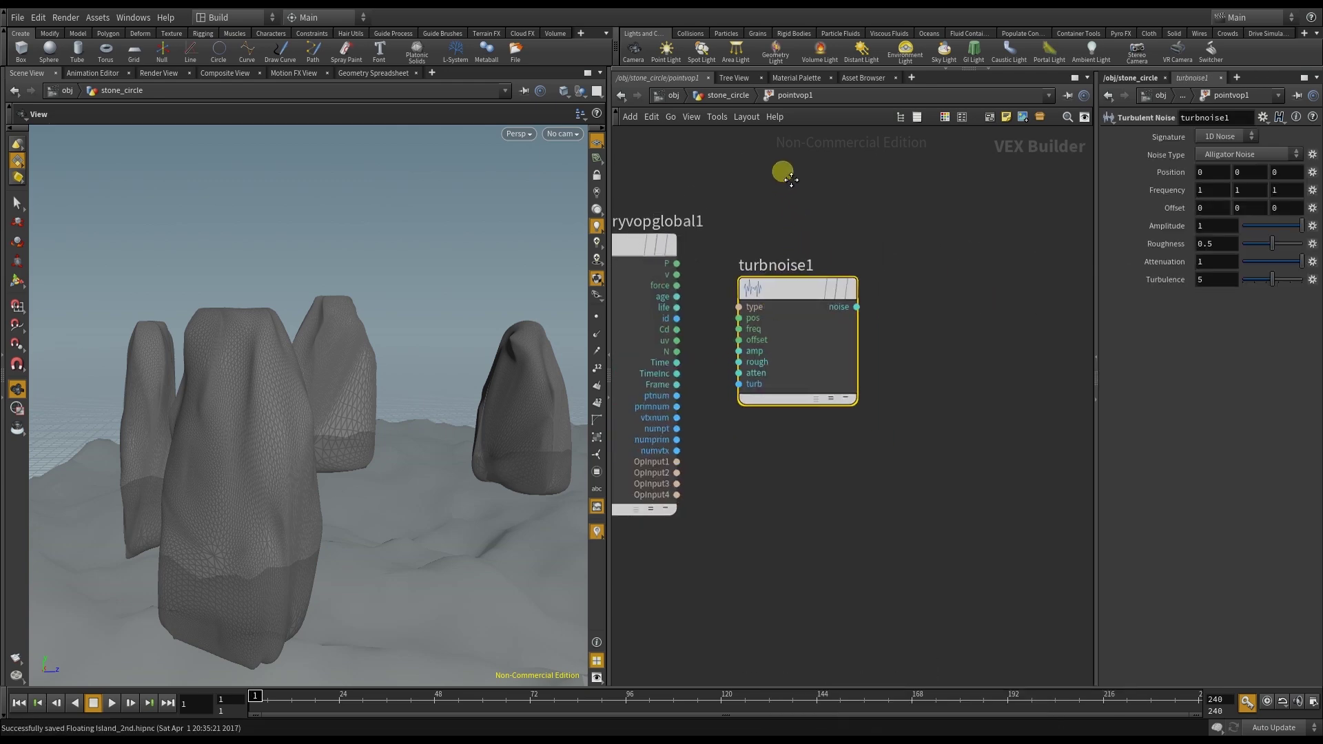
{"action": "middle_click_drag", "start_coordinate": [782, 169], "coordinate": [894, 286]}
{"action": "left_click_drag", "start_coordinate": [894, 286], "coordinate": [910, 264]}
{"action": "left_click_drag", "start_coordinate": [777, 280], "coordinate": [855, 312]}
{"action": "middle_click_drag", "start_coordinate": [1024, 319], "coordinate": [842, 309]}
{"action": "scroll", "coordinate": [839, 307], "scroll_direction": "down", "scroll_amount": 2}
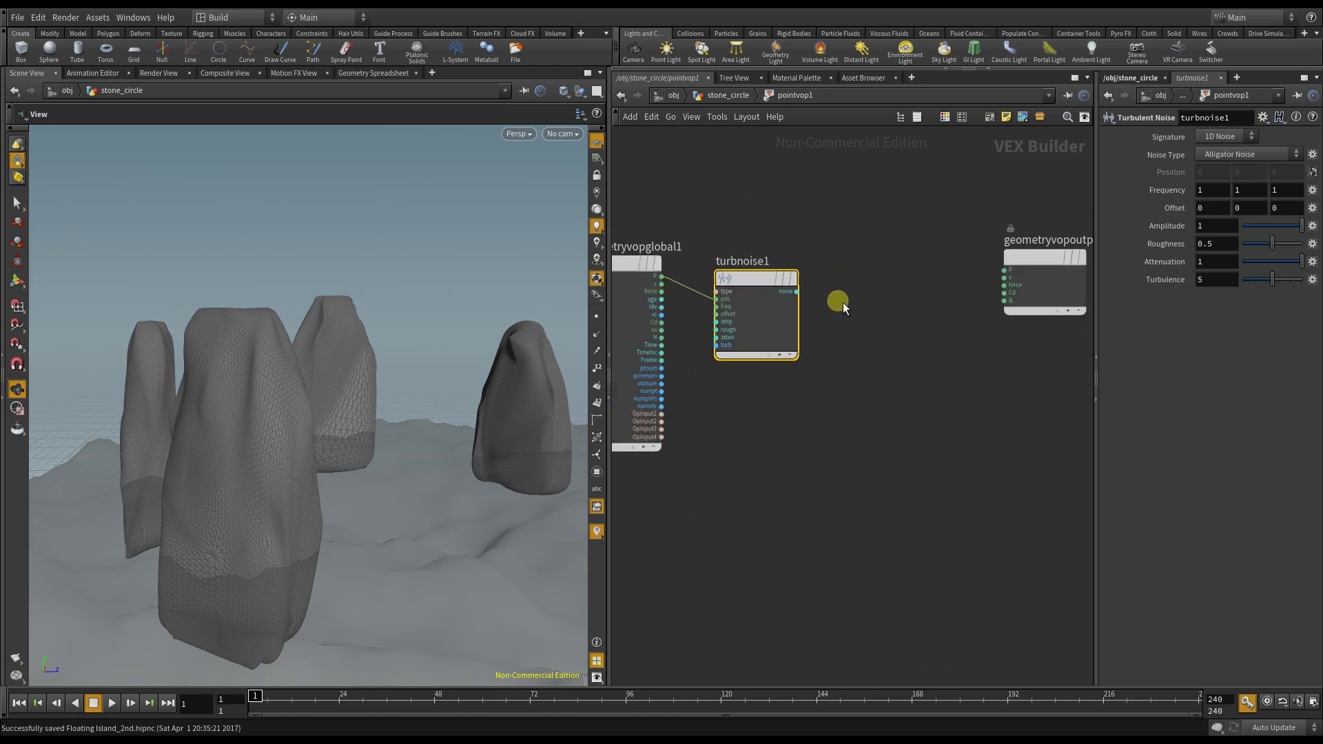
Step: Add Displace Along Normal, drive its amount with the noise, and wire dispP to output P
{"action": "key", "text": "Tab"}
{"action": "type", "text": "displ"}
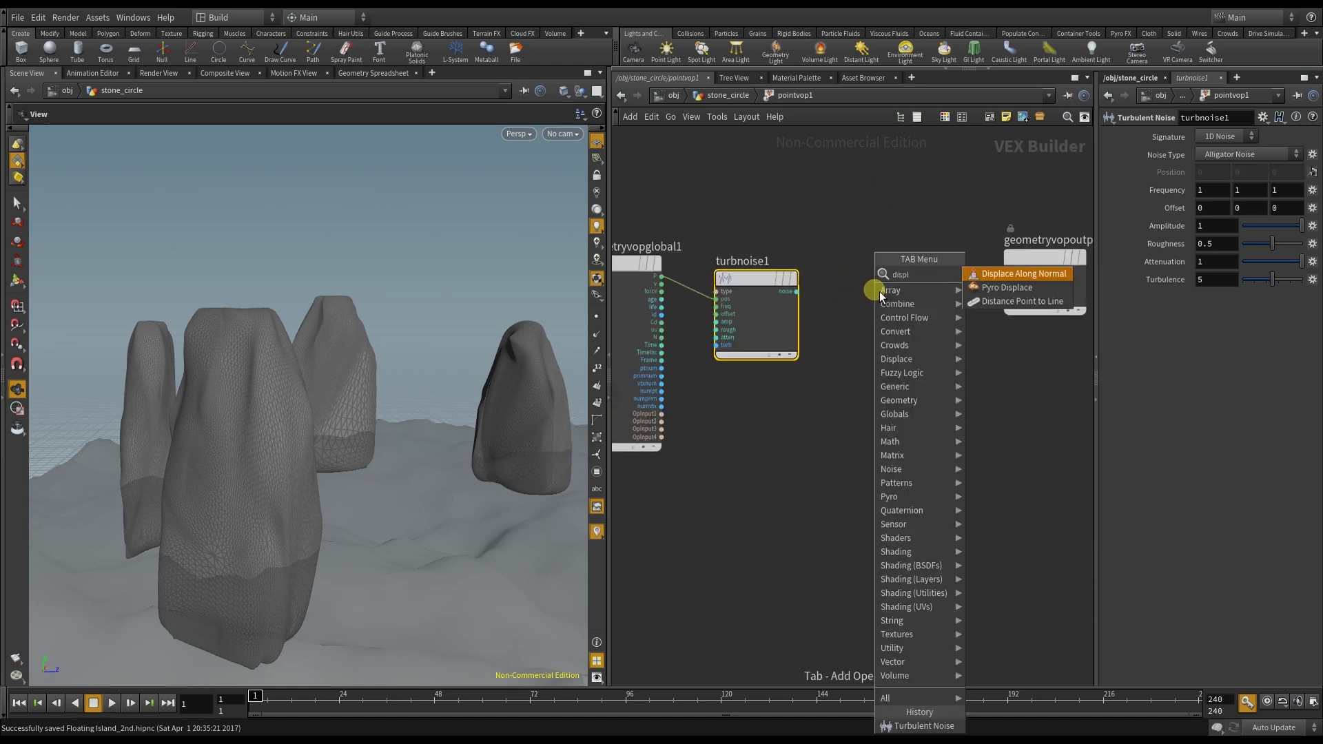
{"action": "key", "text": "Return"}
{"action": "left_click", "coordinate": [887, 282]}
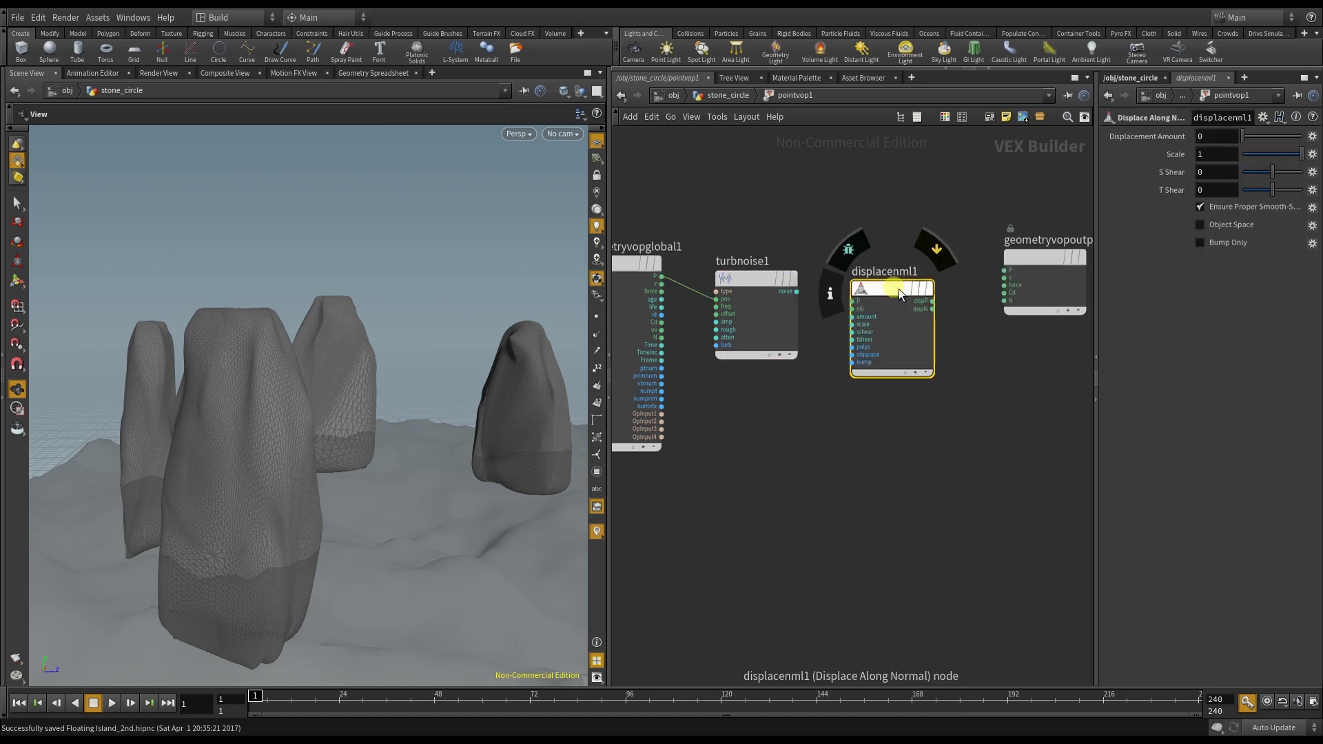
{"action": "scroll", "coordinate": [831, 296], "scroll_direction": "up", "scroll_amount": 5}
{"action": "left_click_drag", "start_coordinate": [764, 285], "coordinate": [885, 307]}
{"action": "middle_click", "coordinate": [933, 333]}
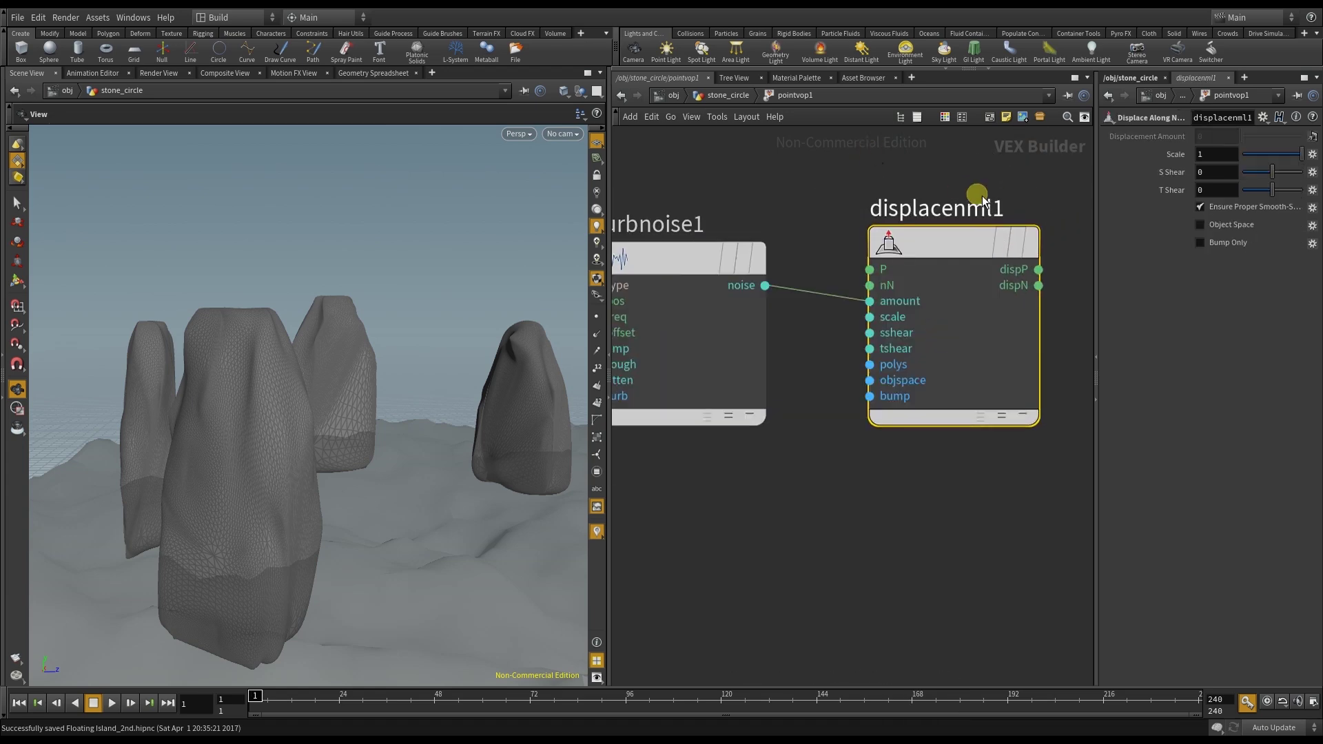
{"action": "scroll", "coordinate": [992, 189], "scroll_direction": "down", "scroll_amount": 3}
{"action": "middle_click_drag", "start_coordinate": [1001, 189], "coordinate": [885, 217]}
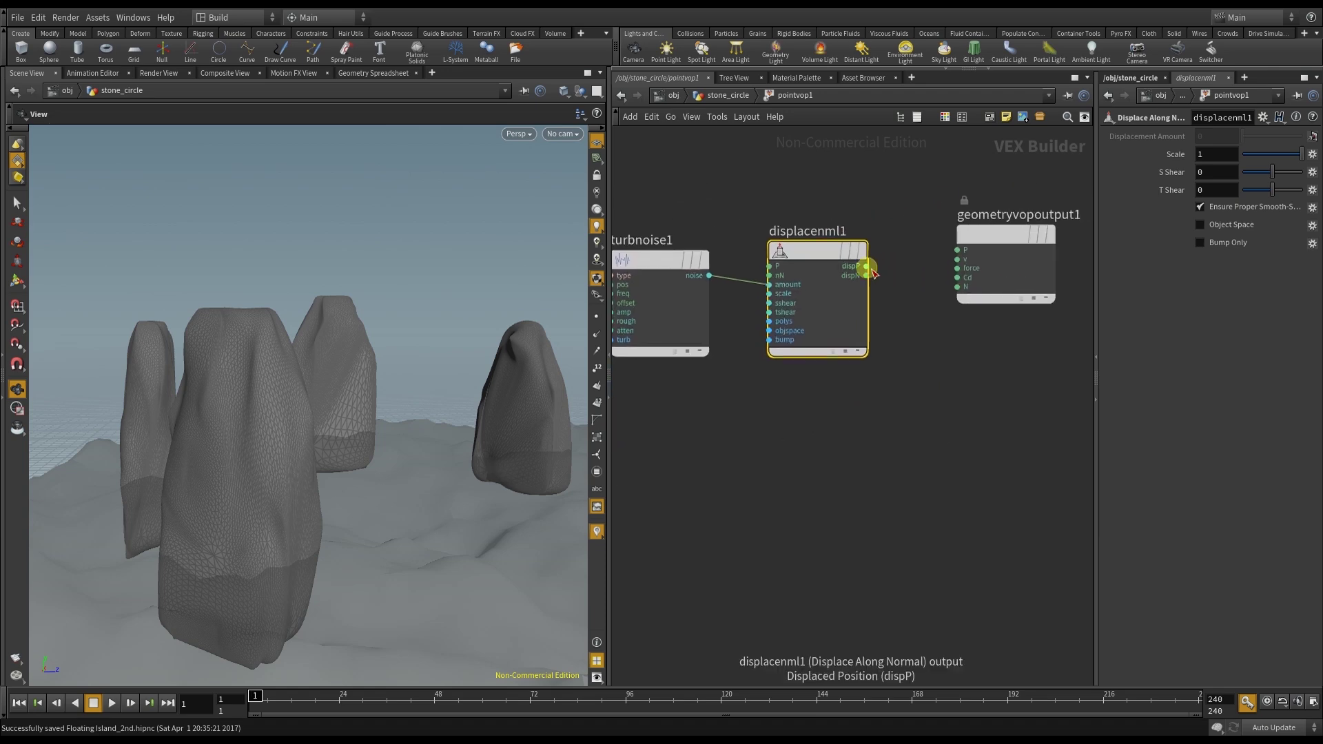
{"action": "left_click_drag", "start_coordinate": [870, 269], "coordinate": [958, 250]}
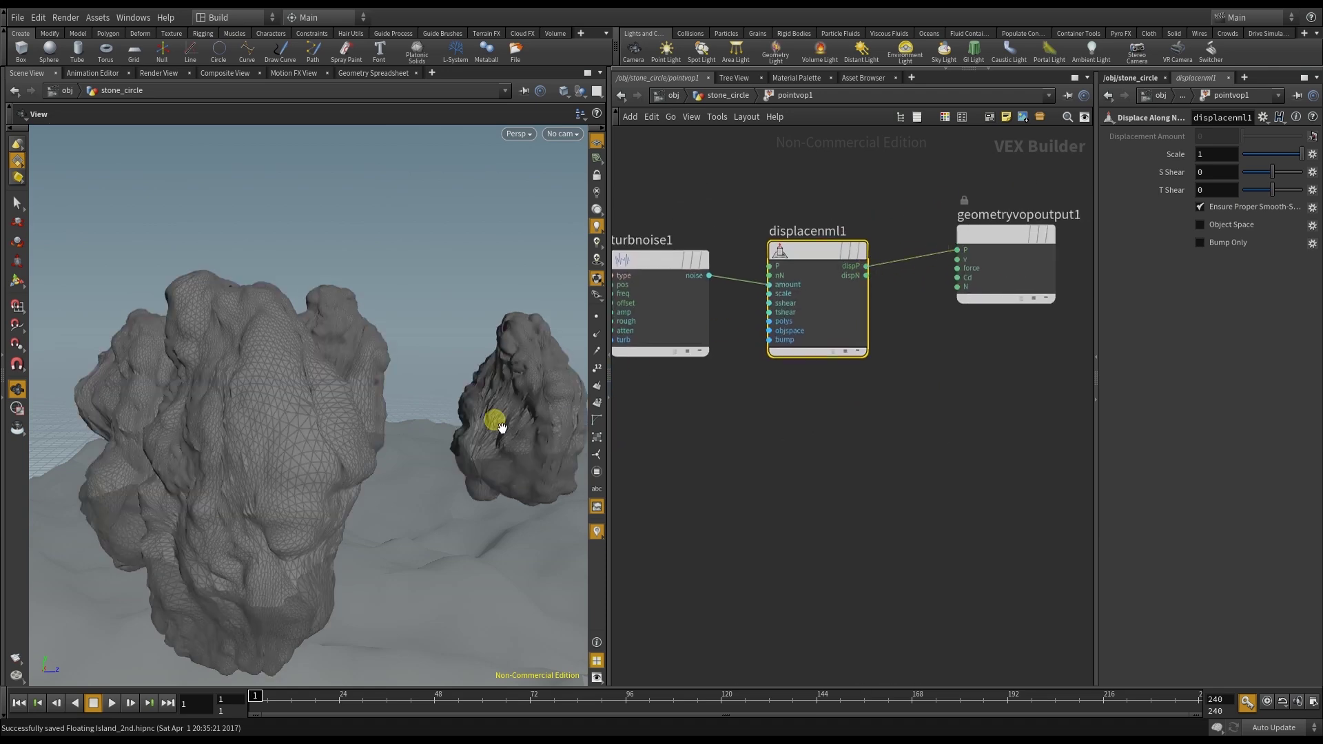
{"action": "mouse_move", "coordinate": [401, 412]}
{"action": "left_mouse_down"}
{"action": "mouse_move", "coordinate": [462, 416]}
{"action": "mouse_move", "coordinate": [390, 439]}
{"action": "mouse_move", "coordinate": [393, 413]}
{"action": "left_mouse_up"}
Step: Lower displacenml1's Scale to -0.21
{"action": "key", "text": "h"}
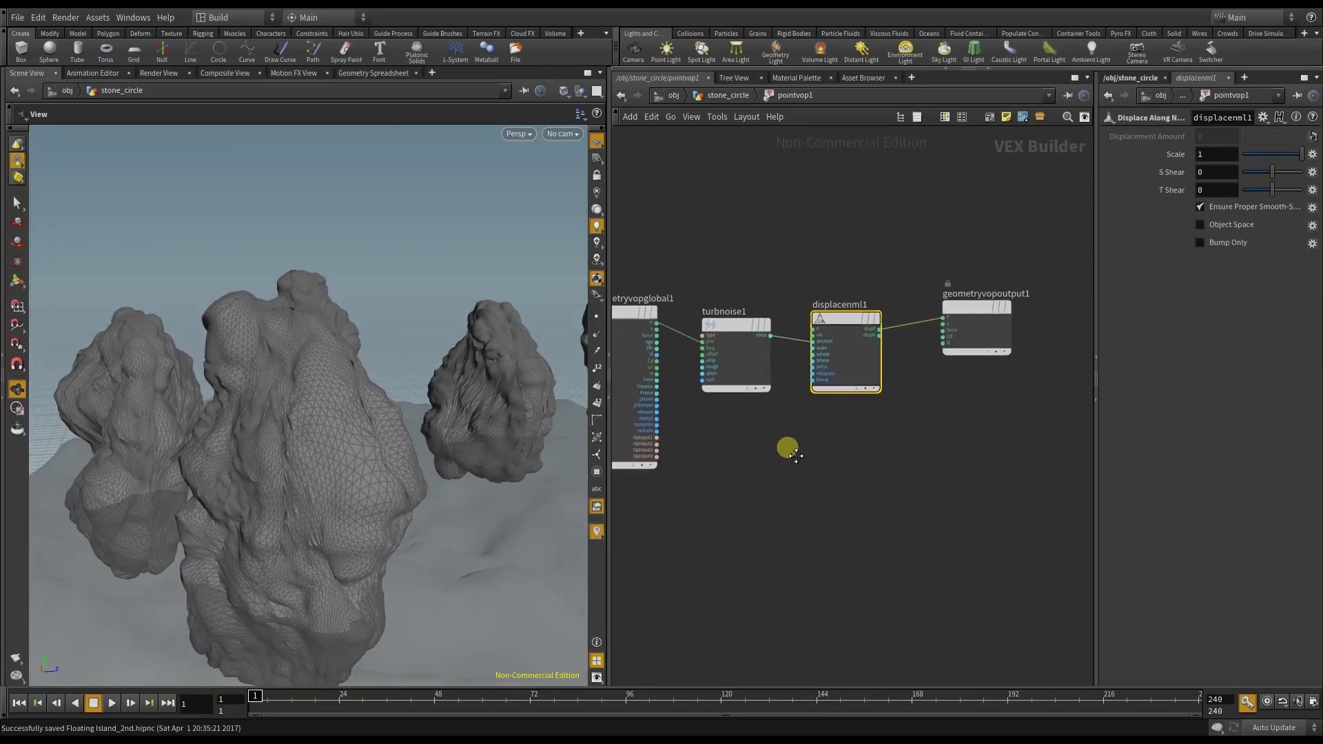
{"action": "left_click_drag", "start_coordinate": [1096, 248], "coordinate": [993, 248]}
{"action": "middle_click_drag", "start_coordinate": [1097, 154], "coordinate": [717, 200]}
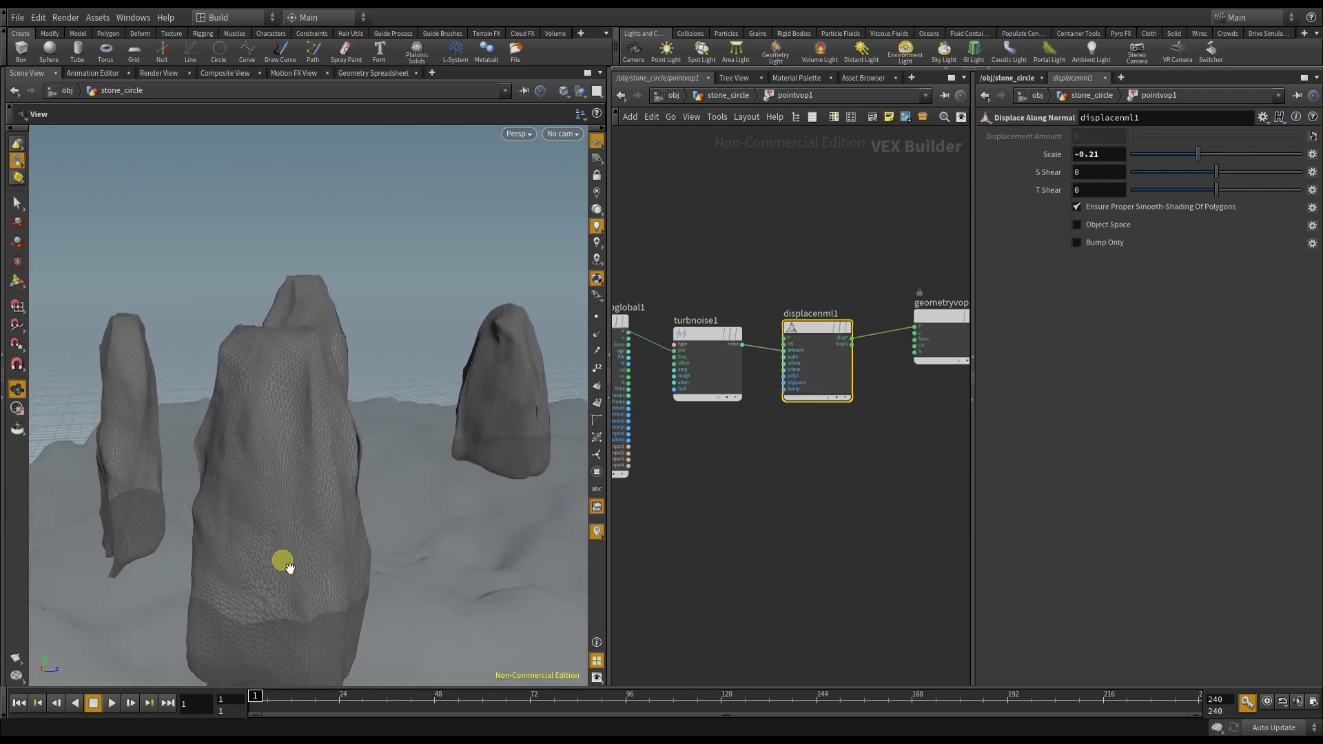
{"action": "right_click_drag", "start_coordinate": [287, 555], "coordinate": [352, 548]}
Step: Set turbnoise1's Frequency to 0.95 and Roughness to 0.71
{"action": "left_click", "coordinate": [700, 339]}
{"action": "middle_click_drag", "start_coordinate": [1034, 190], "coordinate": [1024, 197]}
{"action": "middle_click_drag", "start_coordinate": [1056, 251], "coordinate": [978, 259]}
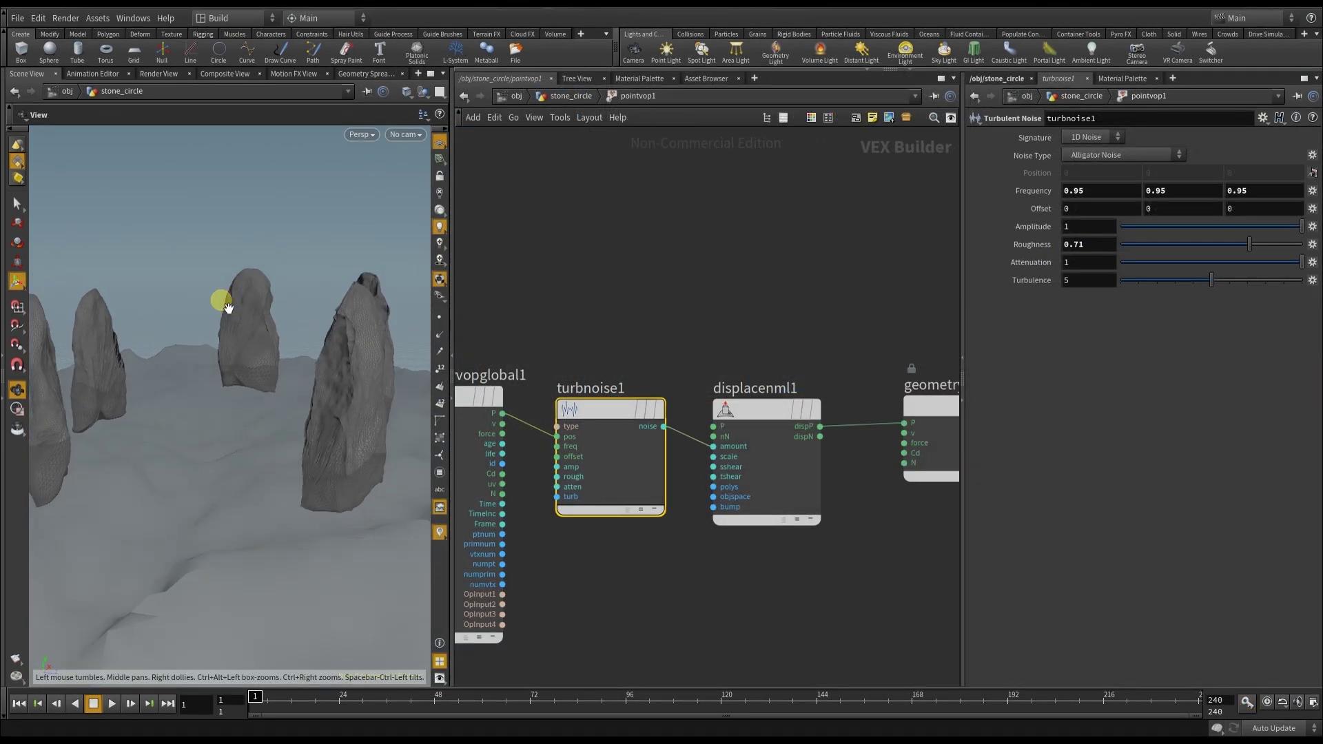
{"action": "left_click_drag", "start_coordinate": [221, 301], "coordinate": [304, 345]}
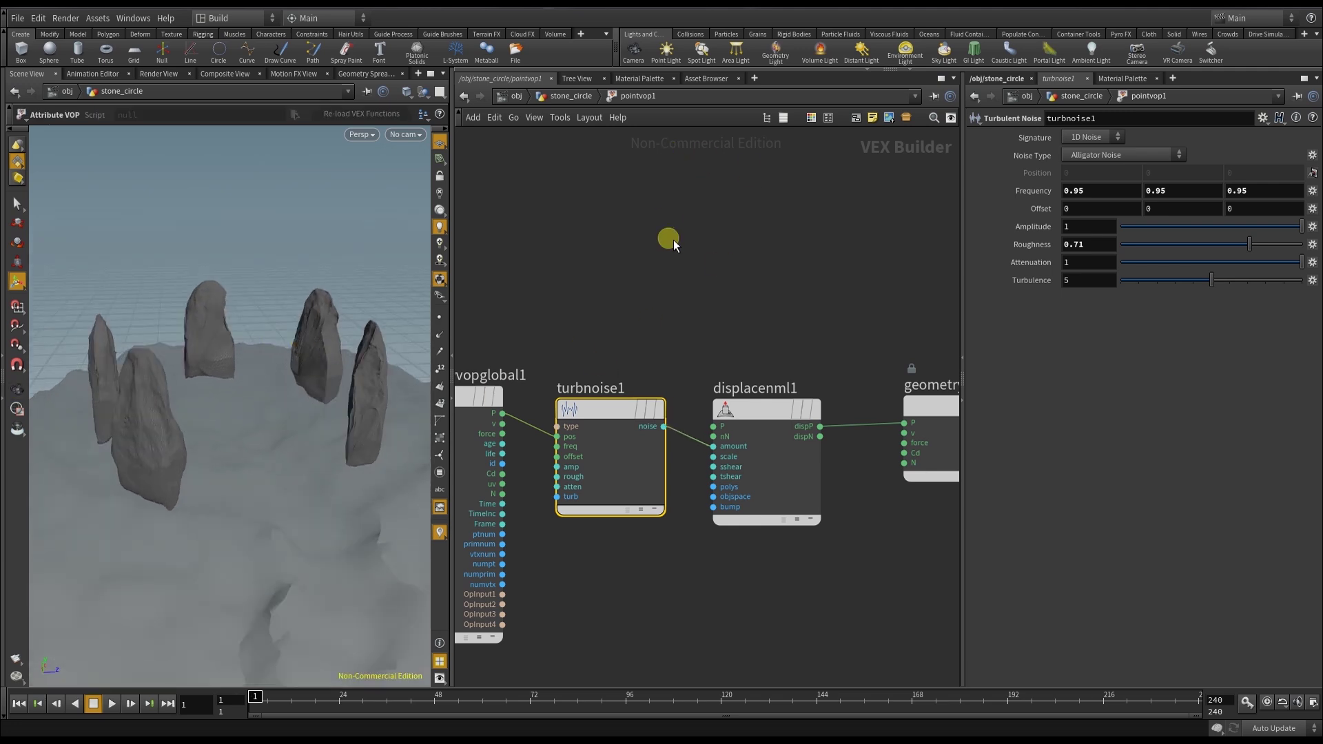
Step: Back in the stone_circle network, adjust transform1's Translate Y to -0.4
{"action": "key", "text": "u"}
{"action": "scroll", "coordinate": [702, 261], "scroll_direction": "down", "scroll_amount": 2}
{"action": "middle_click_drag", "start_coordinate": [718, 233], "coordinate": [730, 384]}
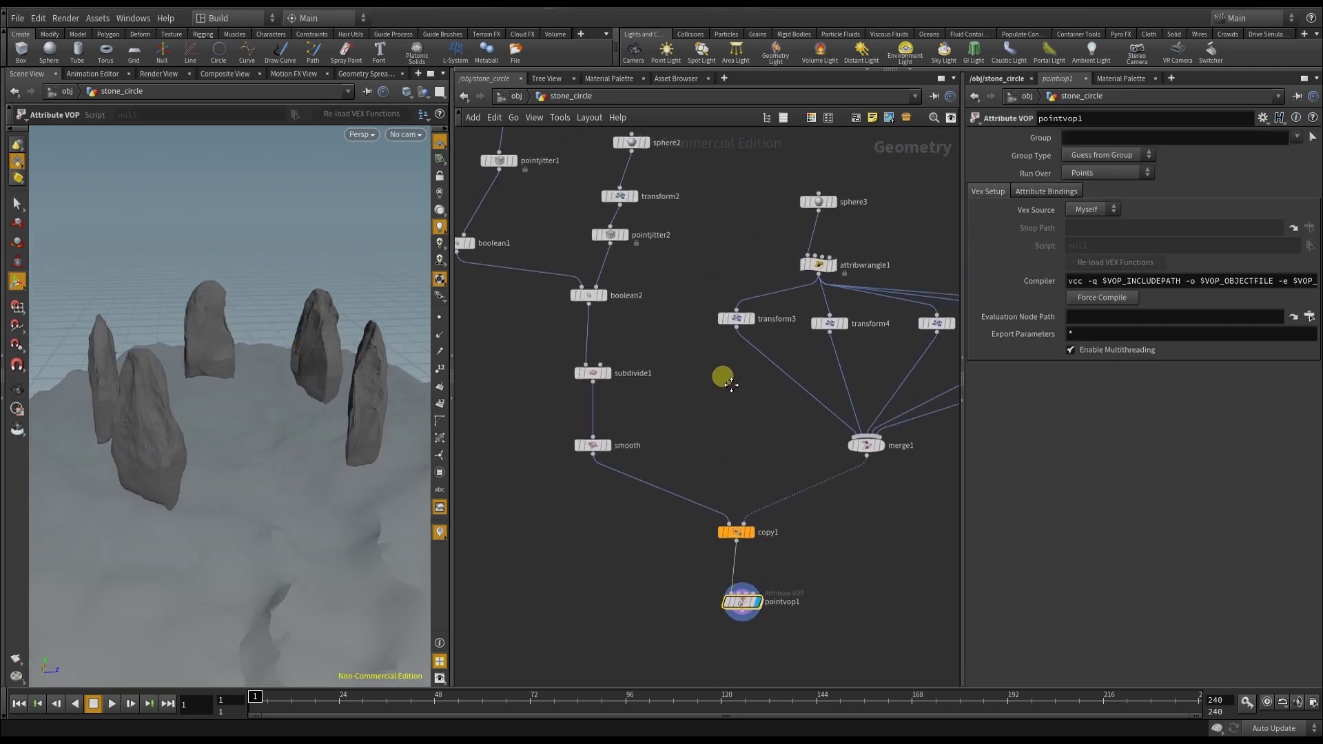
{"action": "middle_click_drag", "start_coordinate": [718, 222], "coordinate": [727, 327]}
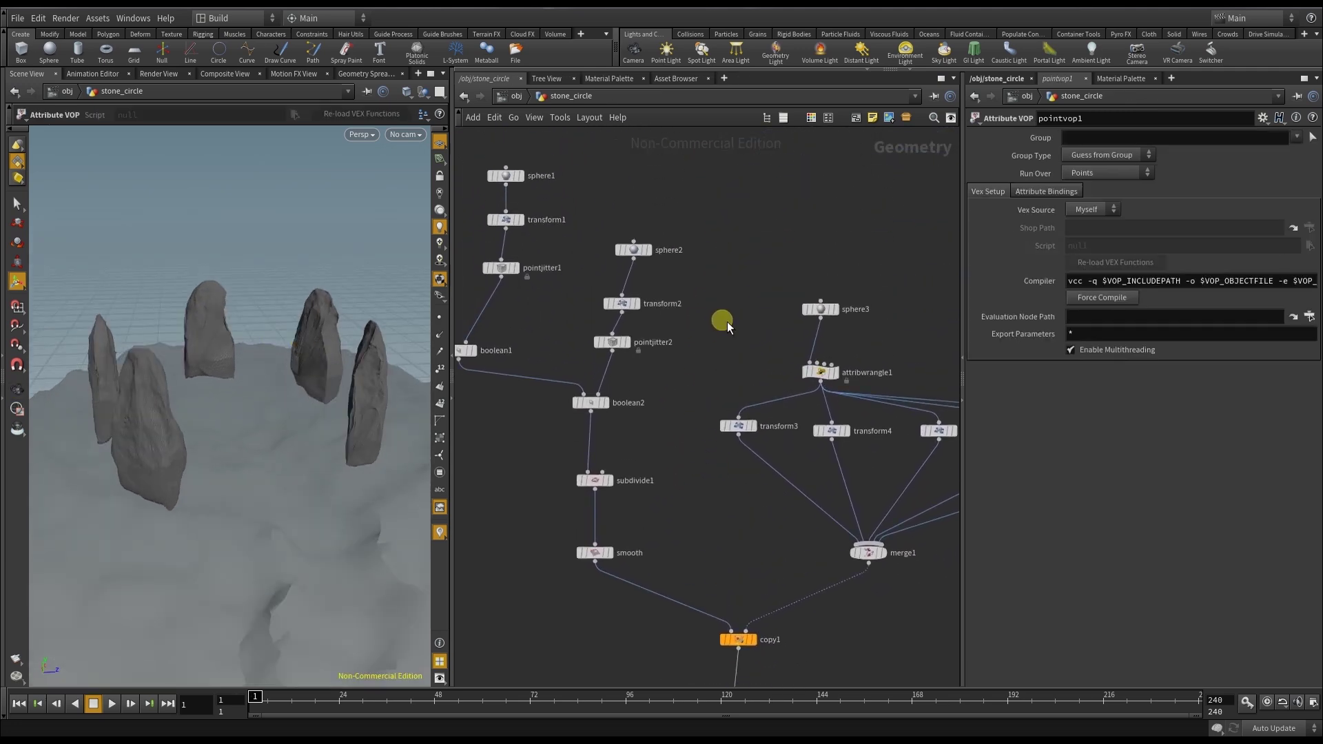
{"action": "left_click", "coordinate": [505, 219]}
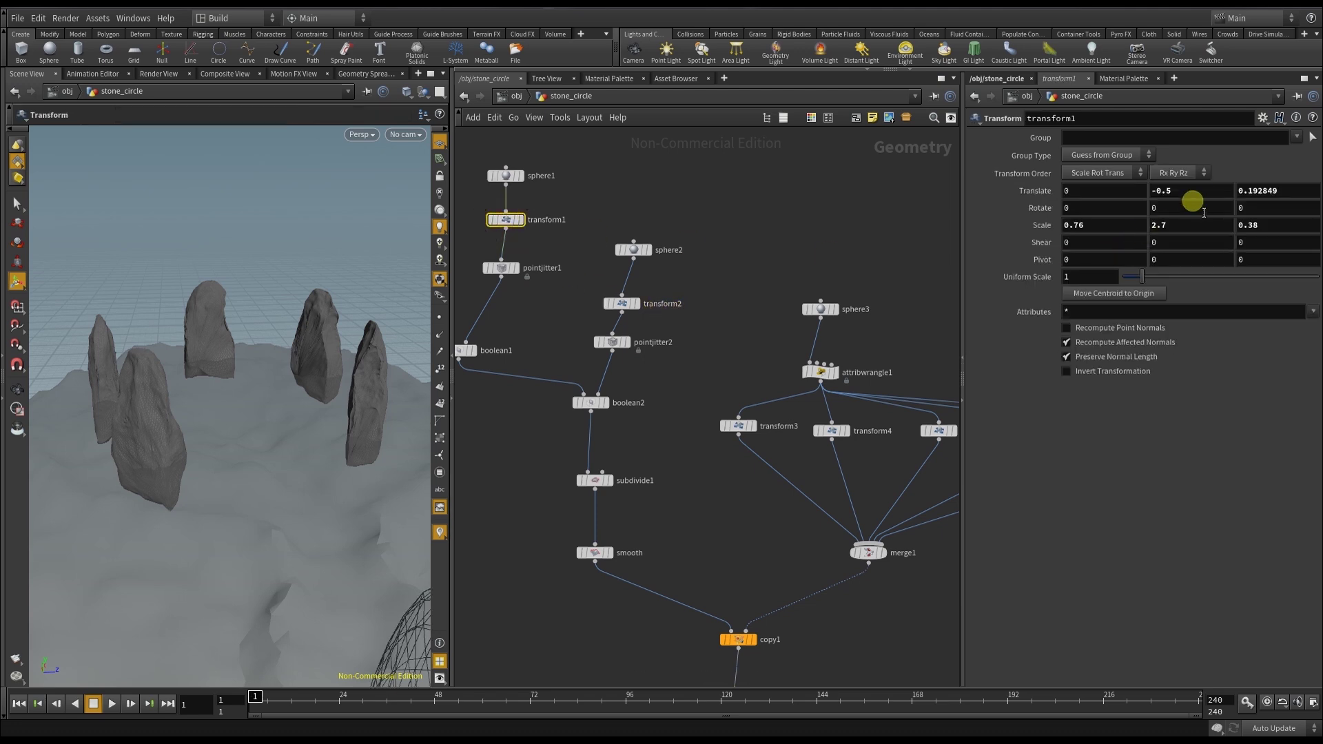
{"action": "mouse_move", "coordinate": [1195, 203]}
{"action": "middle_mouse_down"}
{"action": "mouse_move", "coordinate": [1137, 201]}
{"action": "mouse_move", "coordinate": [1212, 203]}
{"action": "mouse_move", "coordinate": [1145, 201]}
{"action": "mouse_move", "coordinate": [1188, 200]}
{"action": "middle_mouse_up"}
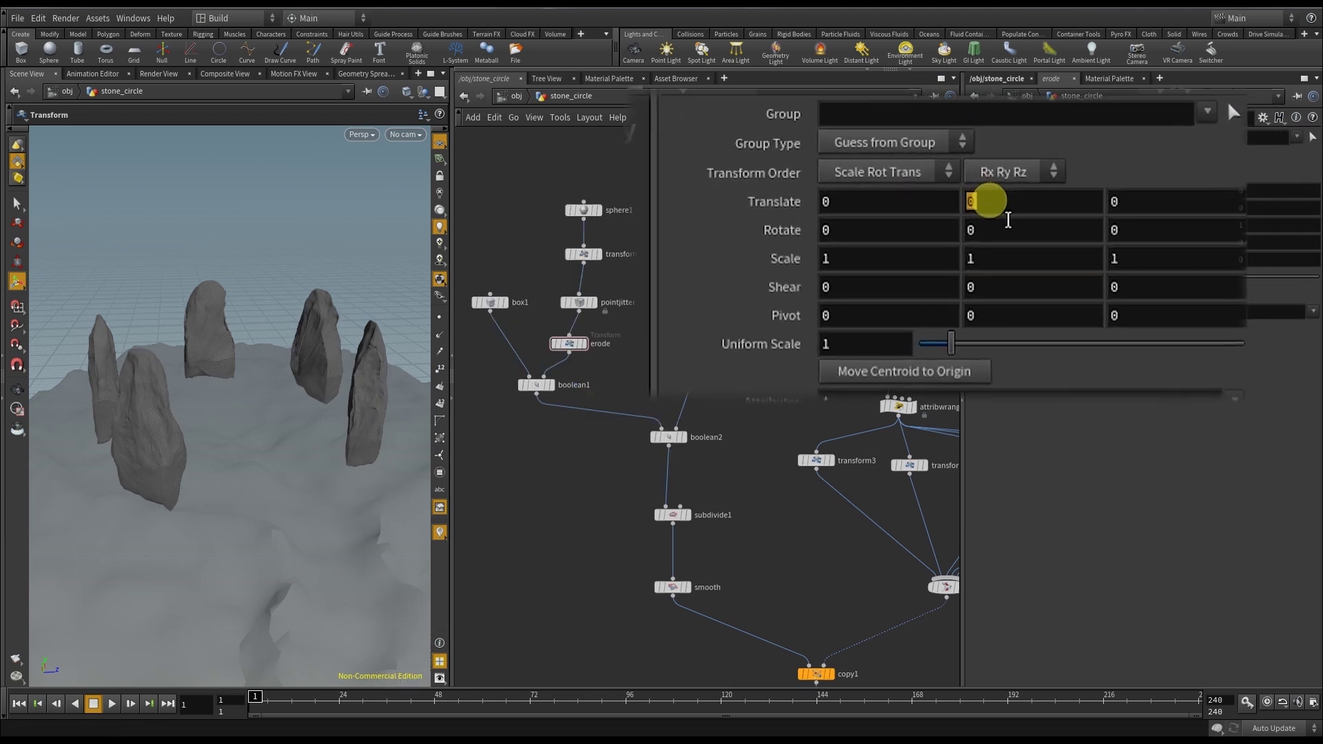
Step: Set Translate Y to the expression stamp("../copy1/","e",0.1)
{"action": "left_click", "coordinate": [1171, 193]}
{"action": "type", "text": "stam"}
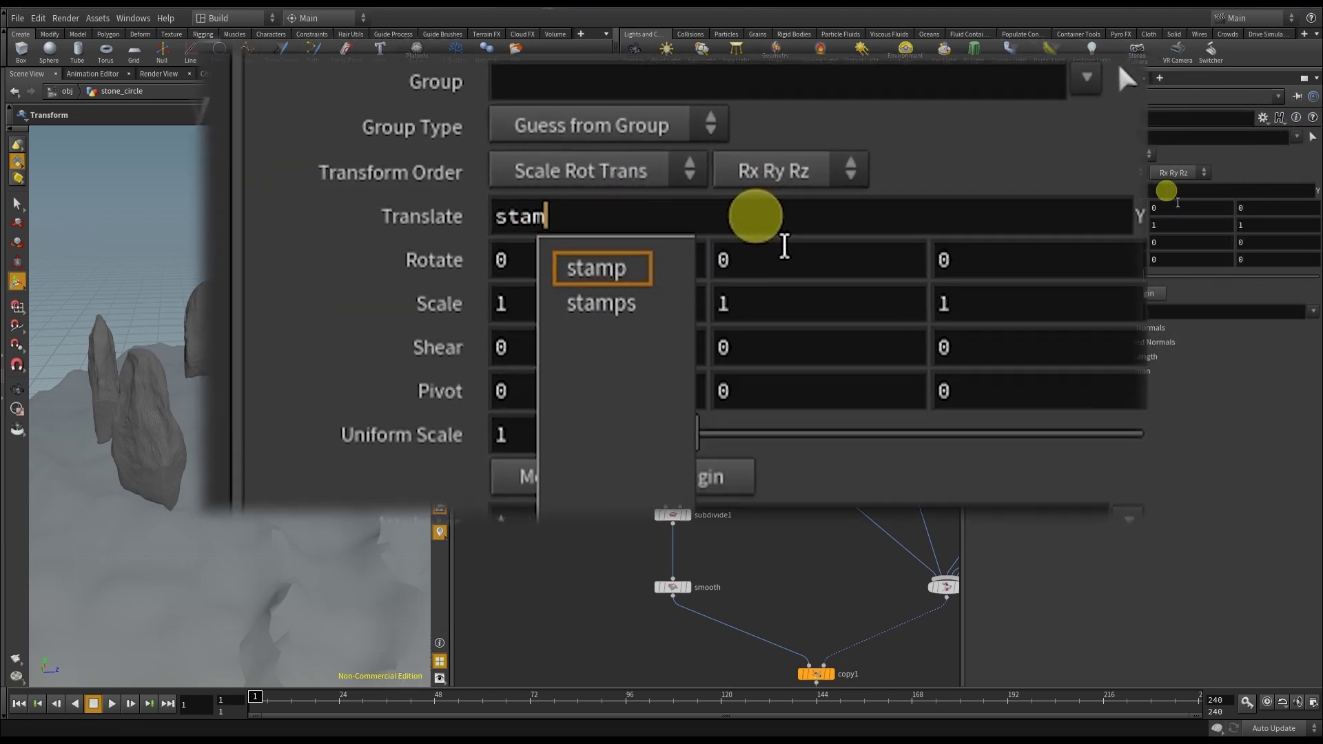
{"action": "type", "text": "p(\""}
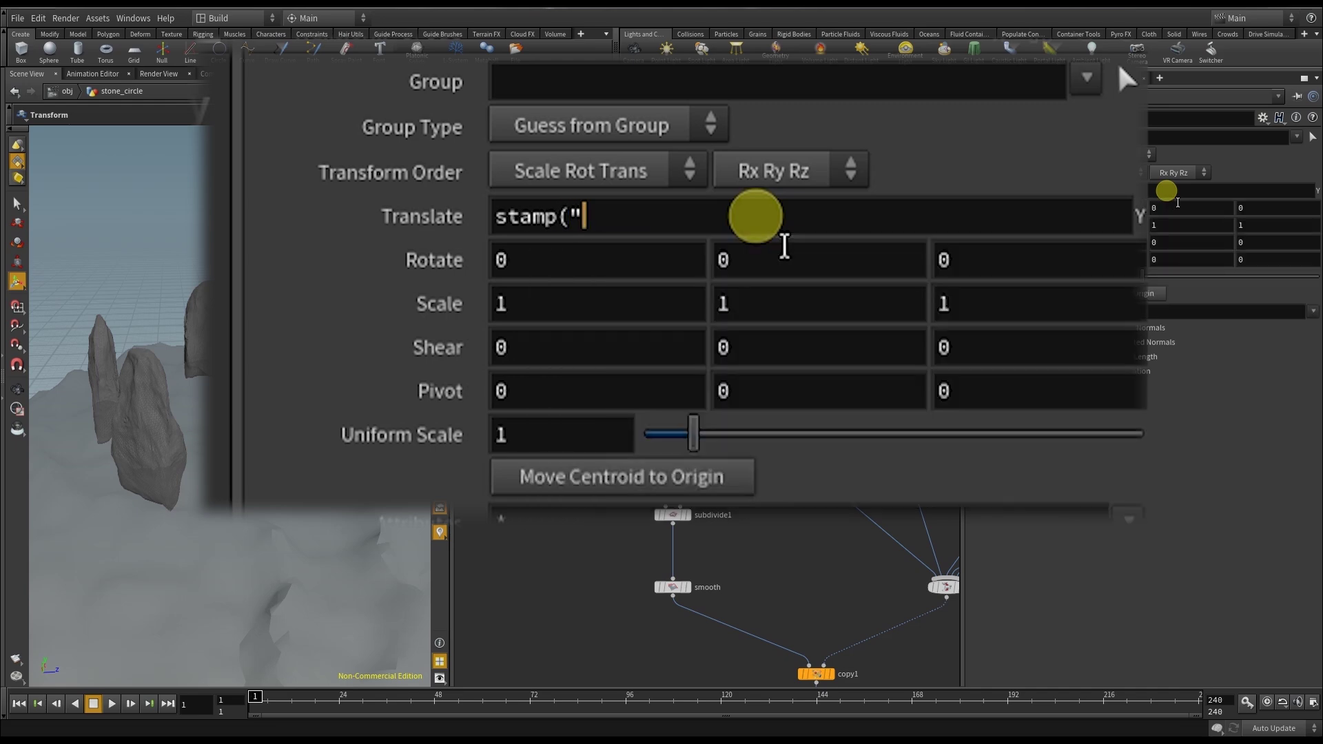
{"action": "type", "text": "../c"}
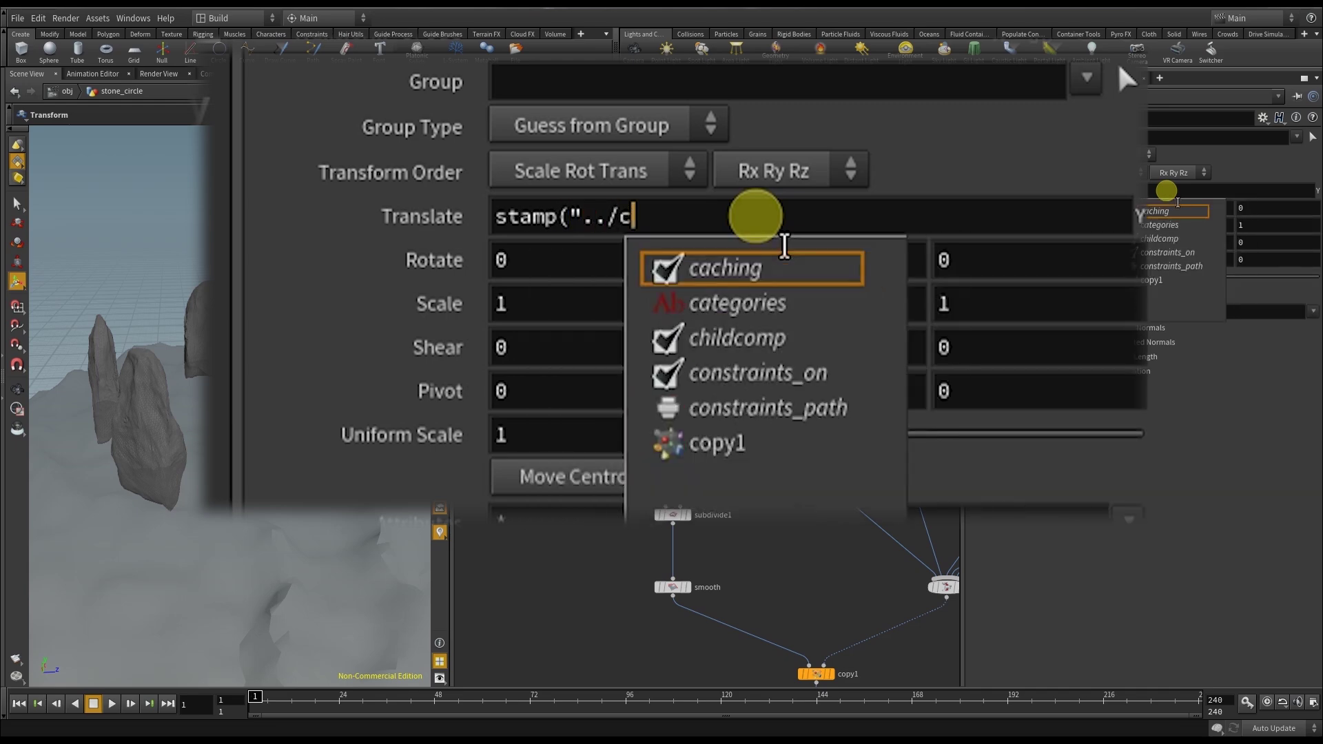
{"action": "key", "text": "Down"}
{"action": "key", "text": "Down"}
{"action": "key", "text": "Down"}
{"action": "key", "text": "Down"}
{"action": "key", "text": "Down"}
{"action": "key", "text": "Return"}
{"action": "type", "text": "/\",\"e\""}
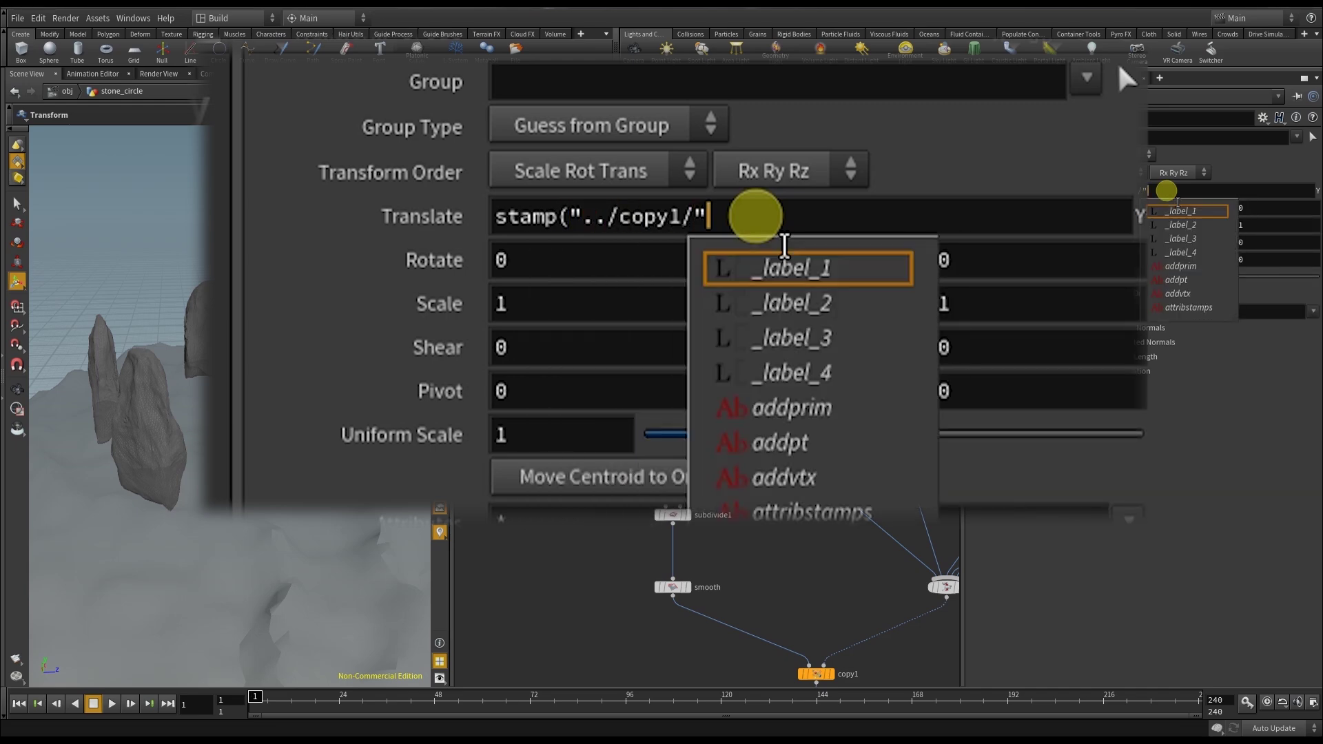
{"action": "type", "text": ","}
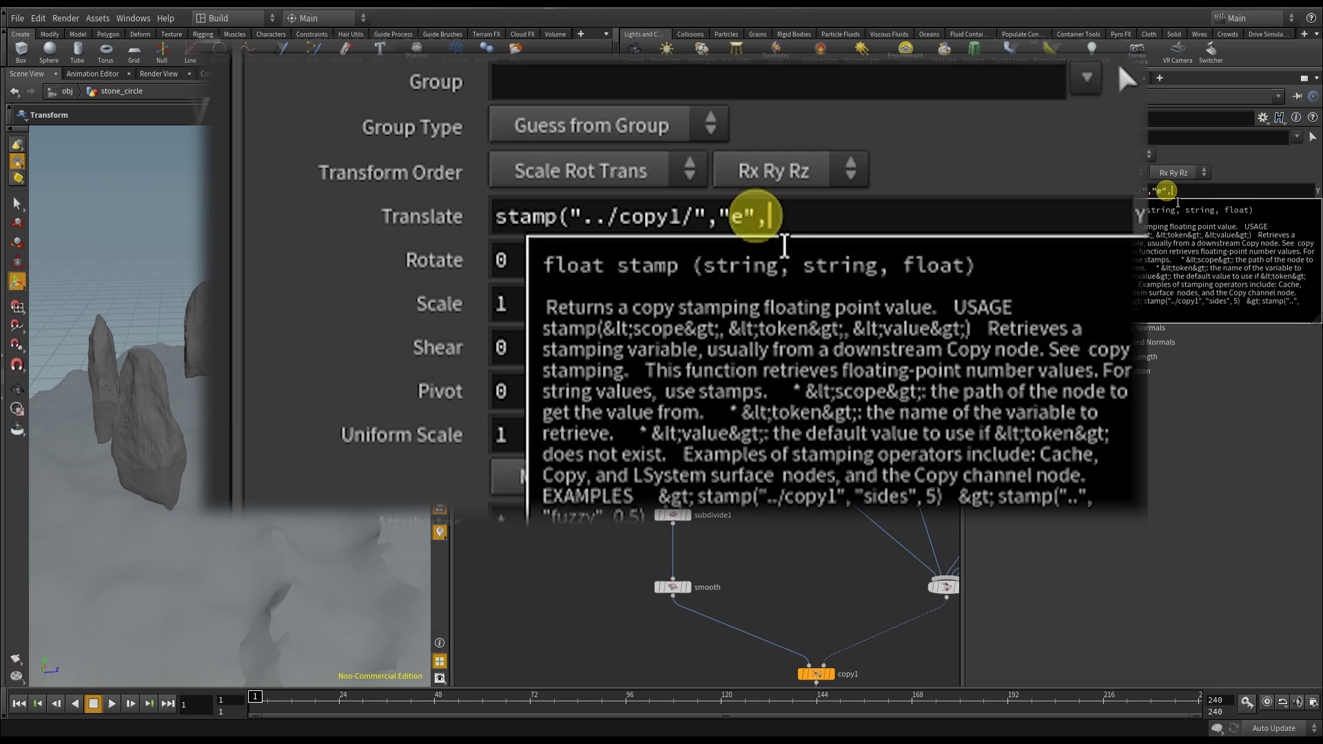
{"action": "type", "text": "0.1)"}
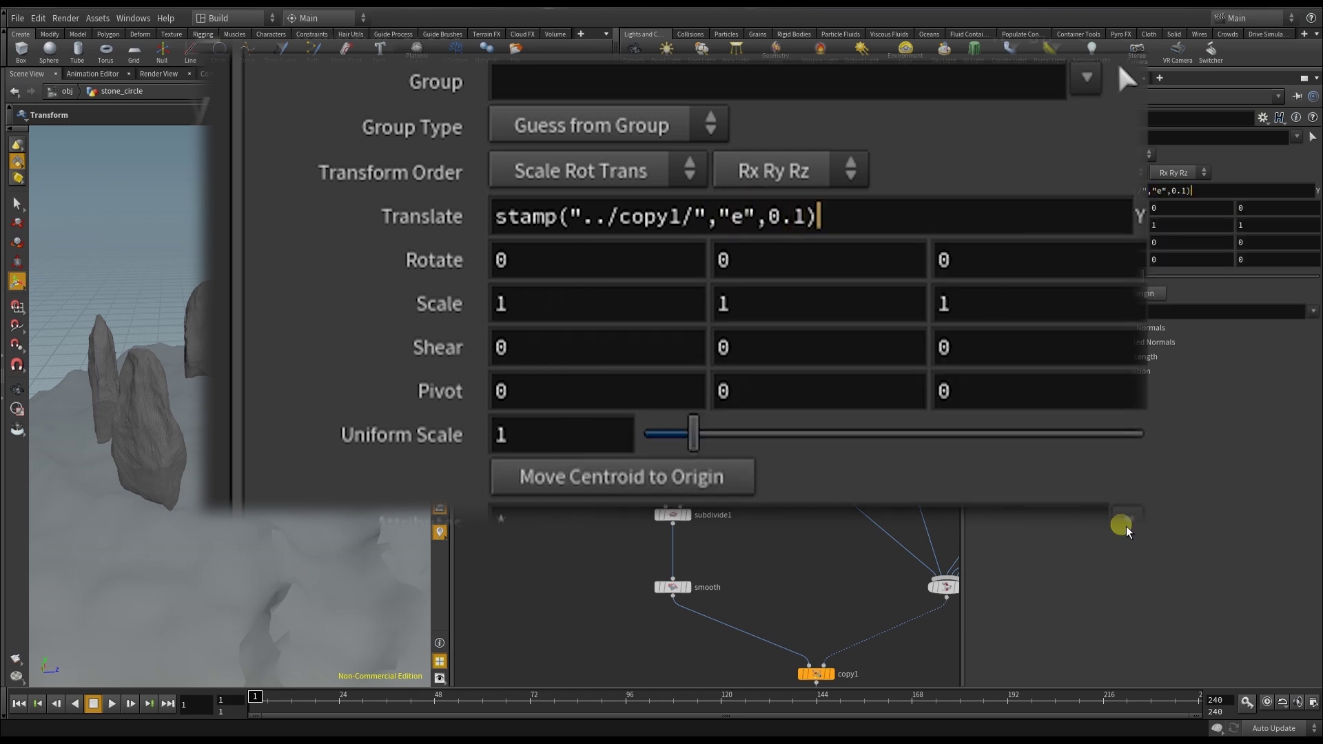
{"action": "key", "text": "Return"}
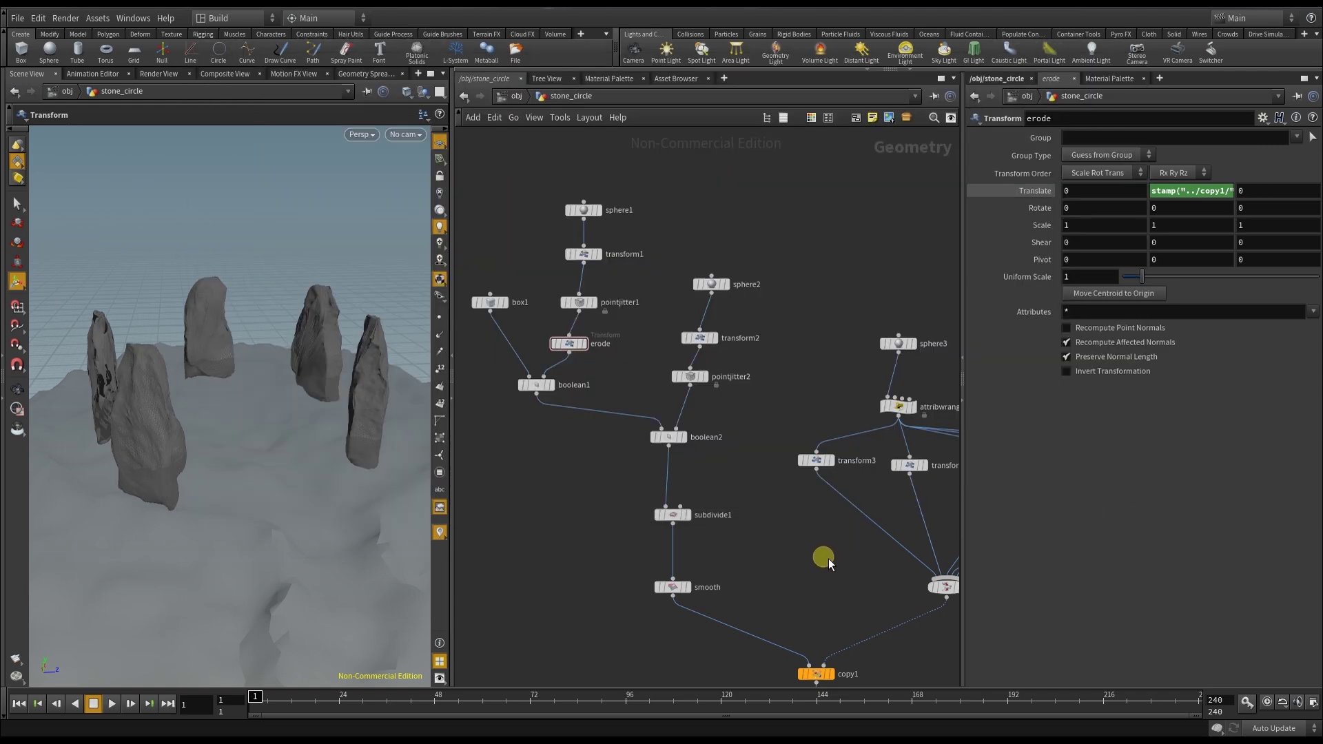
Step: Turn on Stamp Inputs on copy1's Stamp tab
{"action": "middle_click_drag", "start_coordinate": [829, 561], "coordinate": [738, 391]}
{"action": "left_click", "coordinate": [730, 502]}
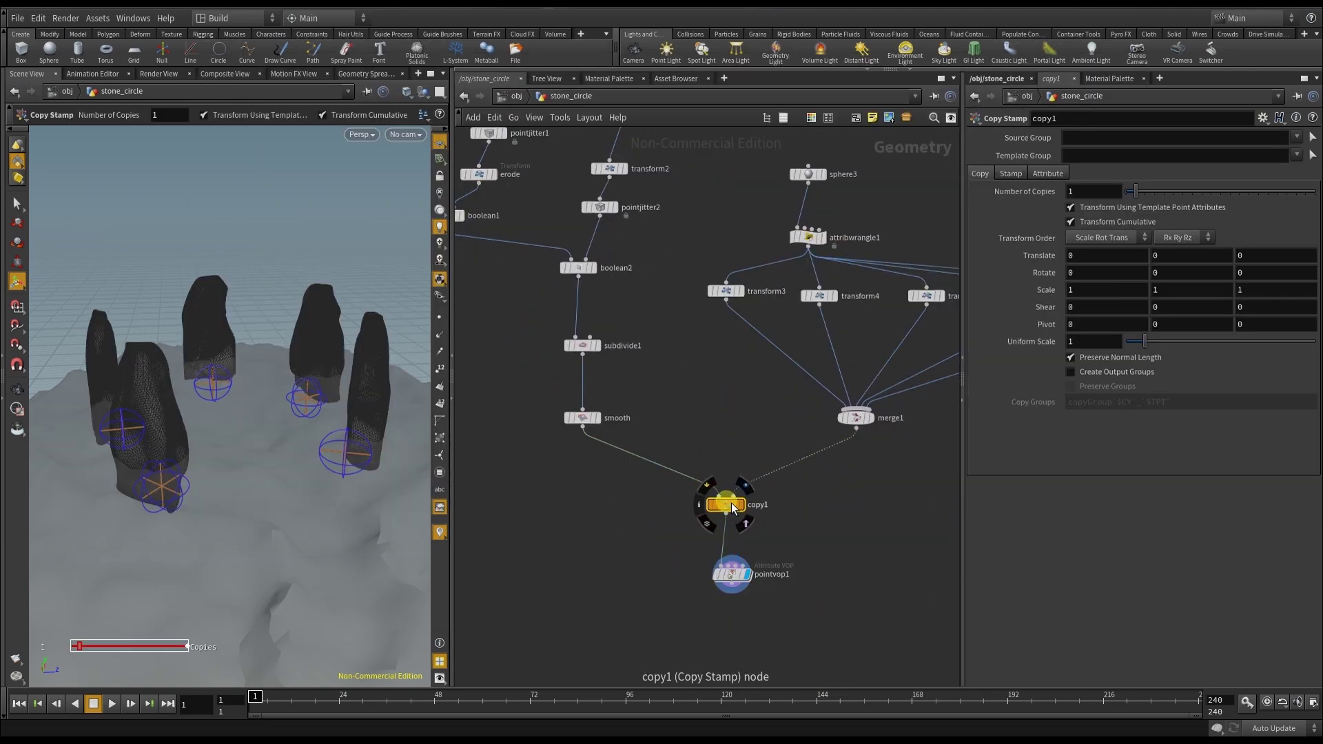
{"action": "left_click", "coordinate": [1011, 173]}
{"action": "left_click", "coordinate": [1080, 193]}
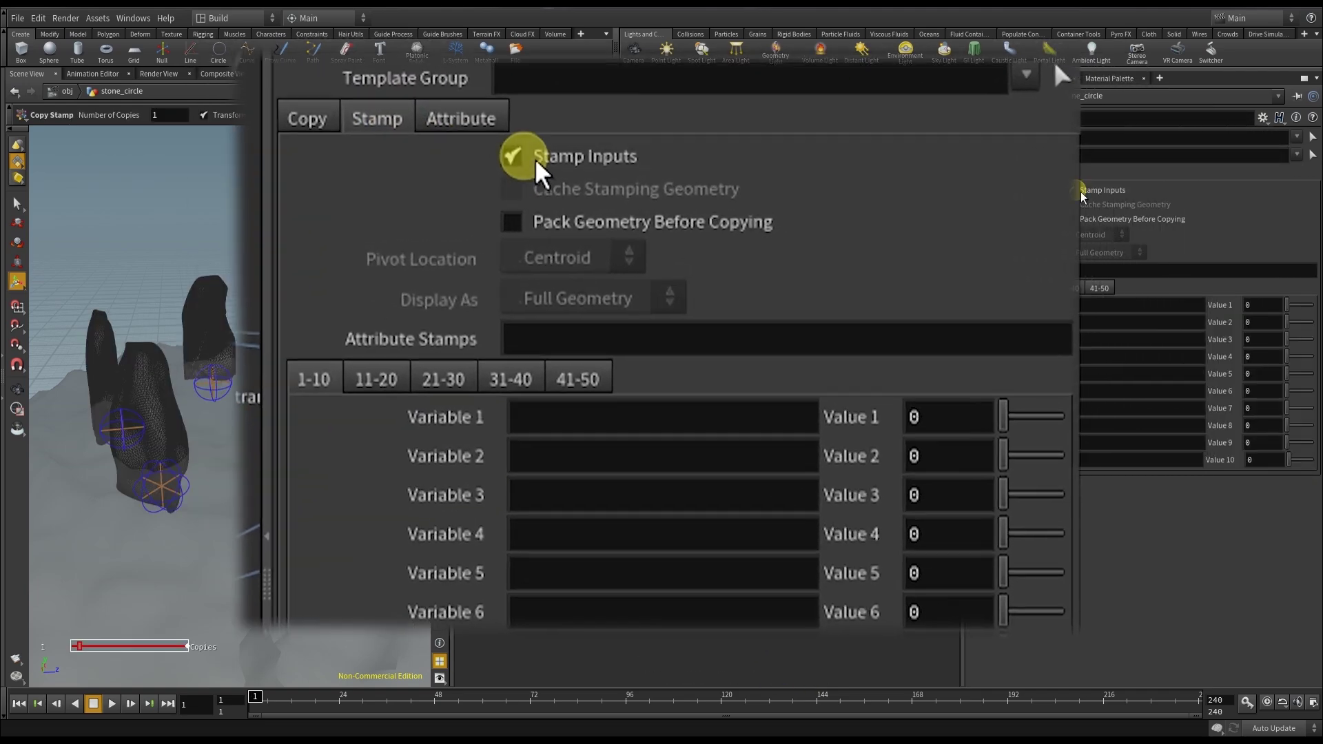
Step: Define stamp Variable 1 as e with Value 1 fit01(rand($PT+24),-0.3,0.3)
{"action": "left_click", "coordinate": [1099, 307]}
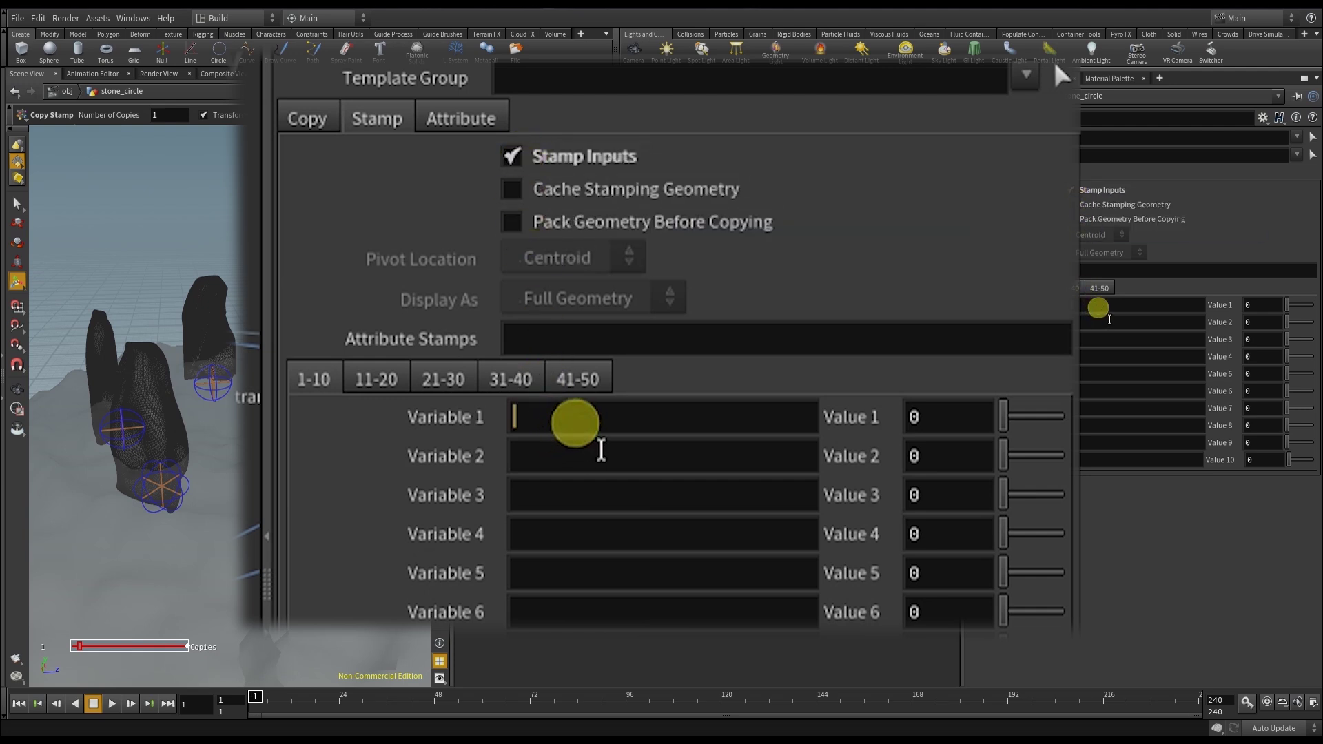
{"action": "type", "text": "e"}
{"action": "left_click", "coordinate": [1247, 304]}
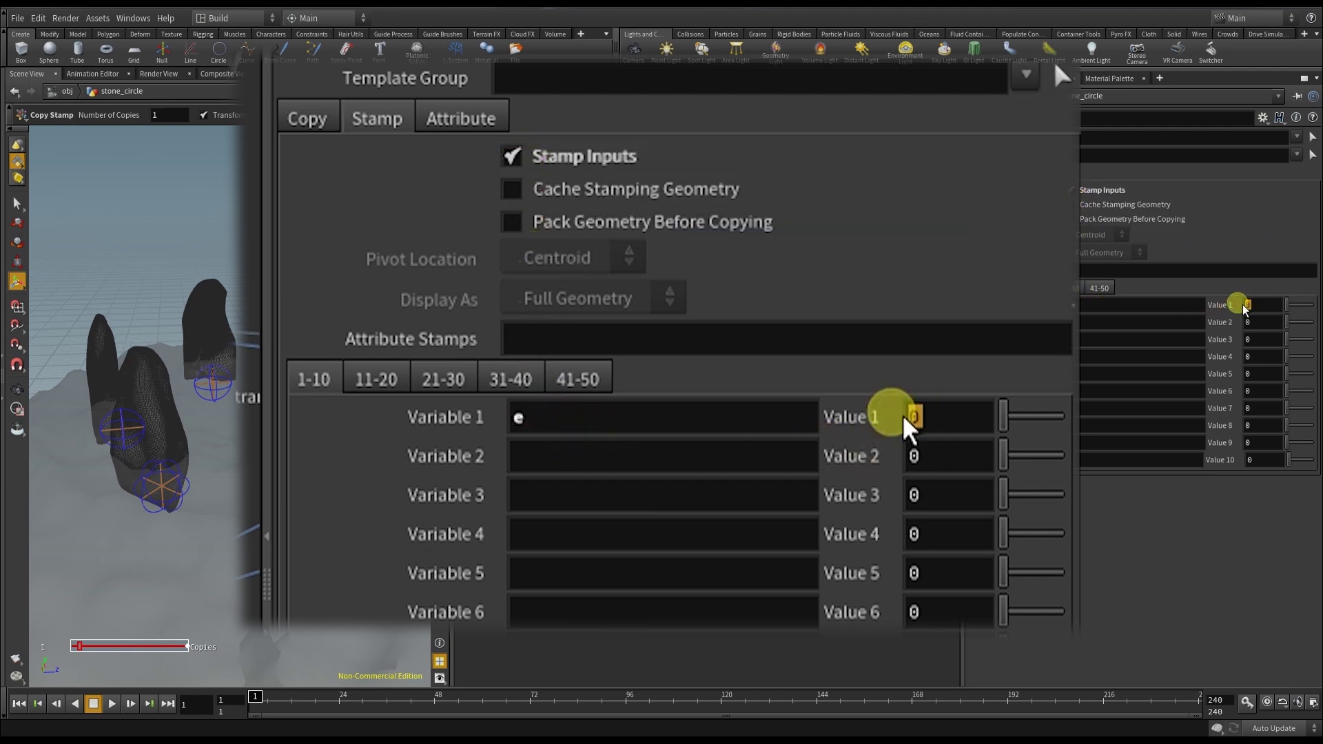
{"action": "type", "text": "fit"}
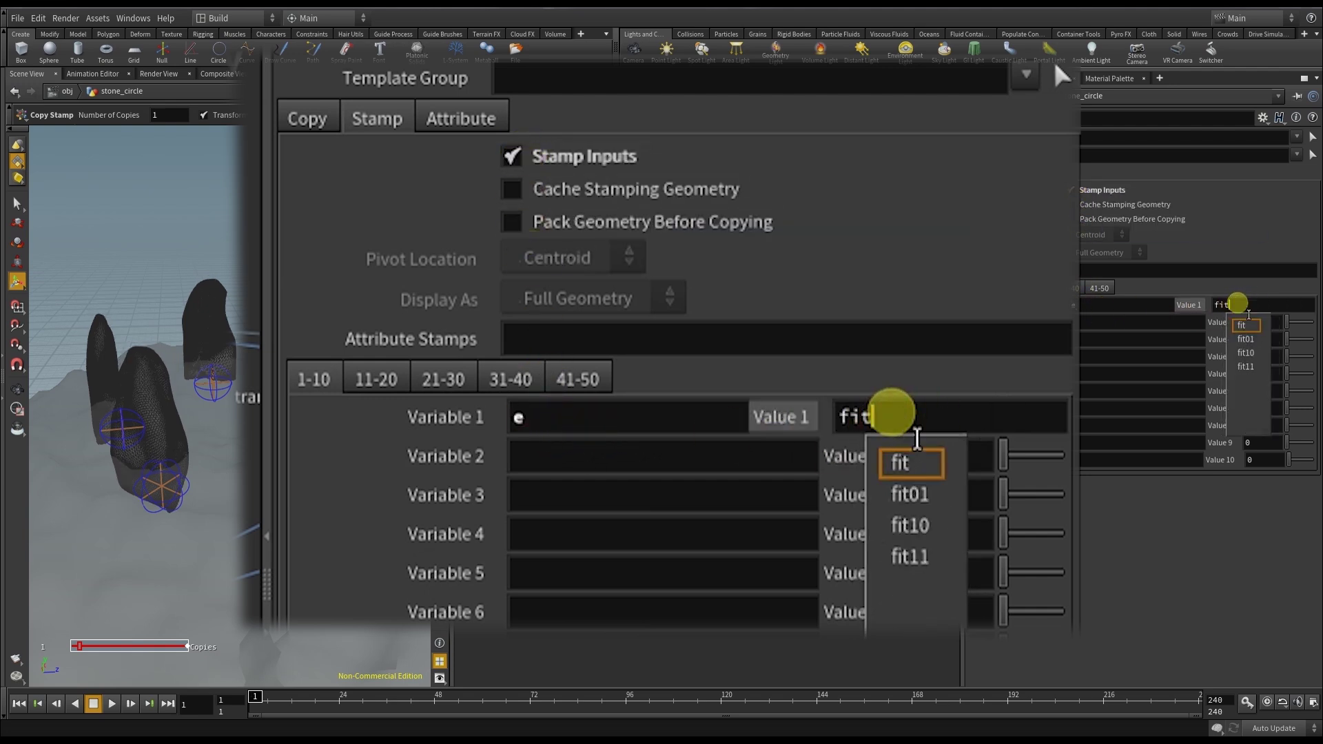
{"action": "type", "text": "01"}
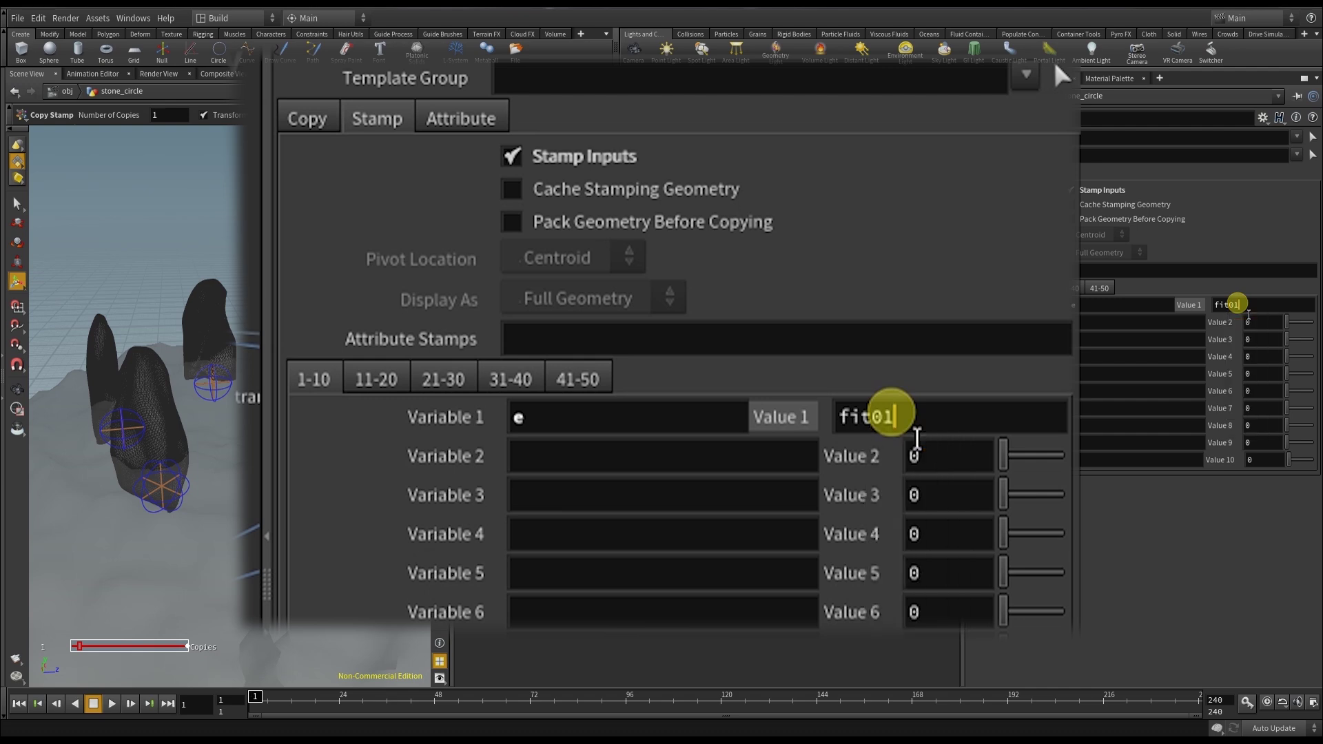
{"action": "type", "text": "(rand($"}
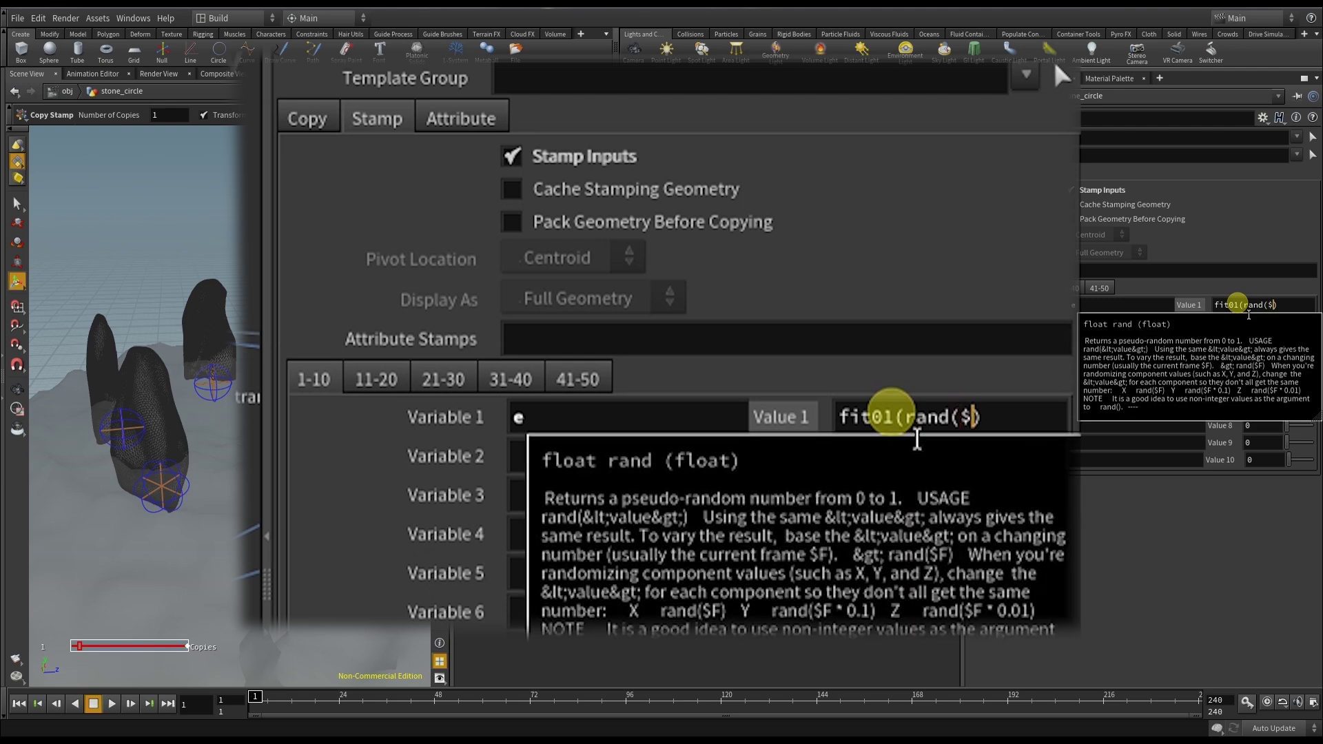
{"action": "type", "text": "PT"}
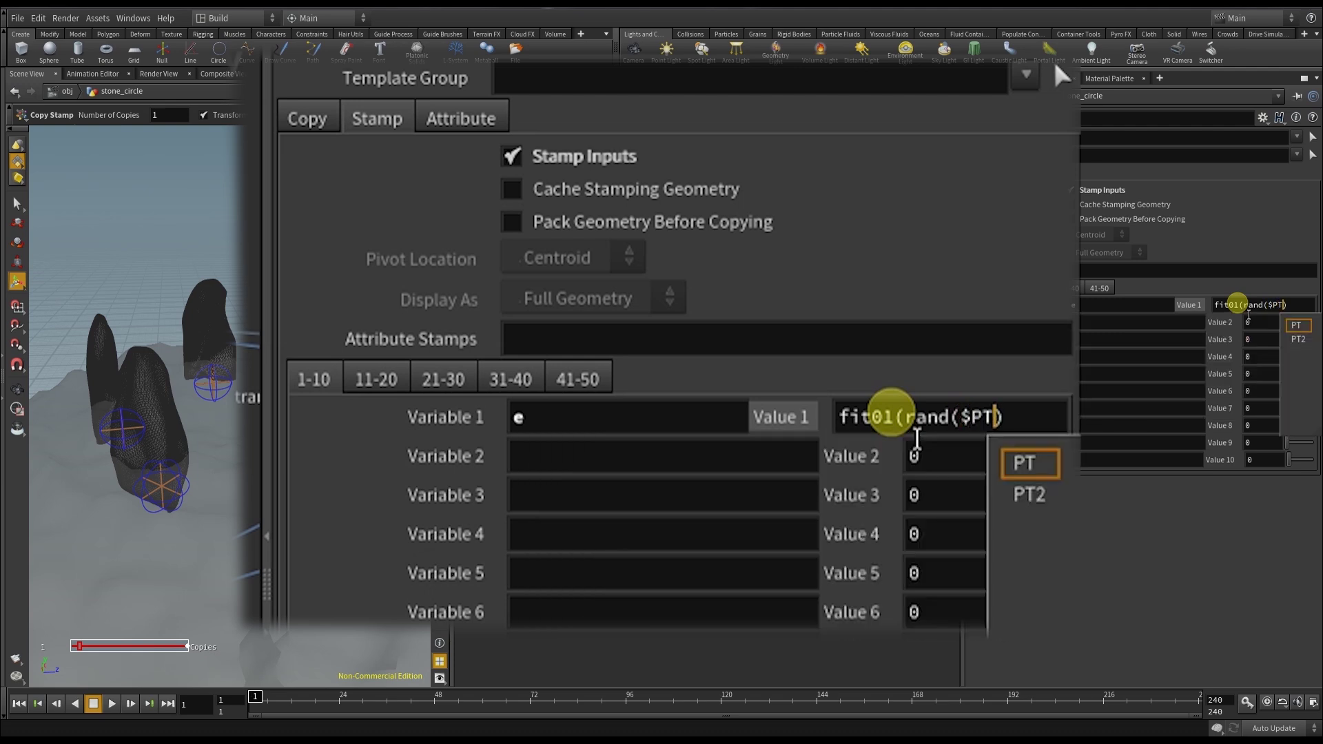
{"action": "type", "text": "+20"}
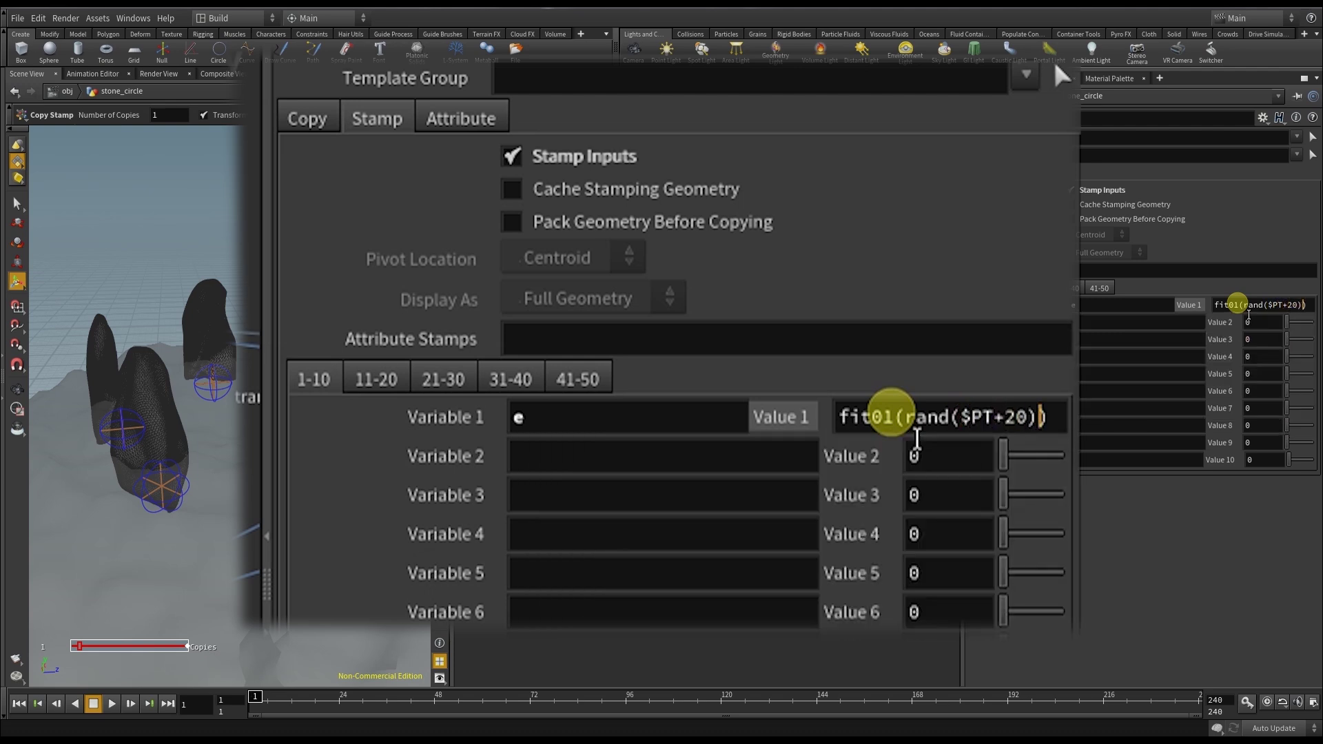
{"action": "type", "text": "-0.3"}
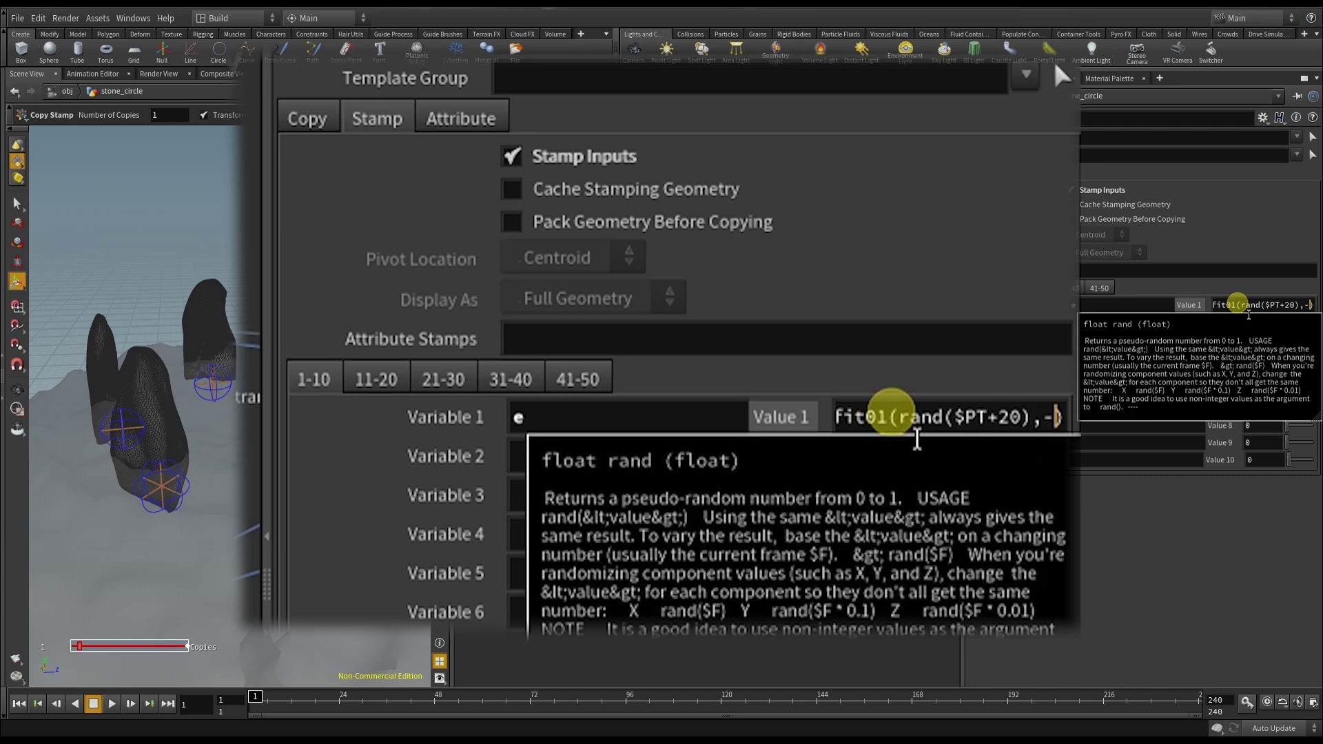
{"action": "type", "text": ",0.3)"}
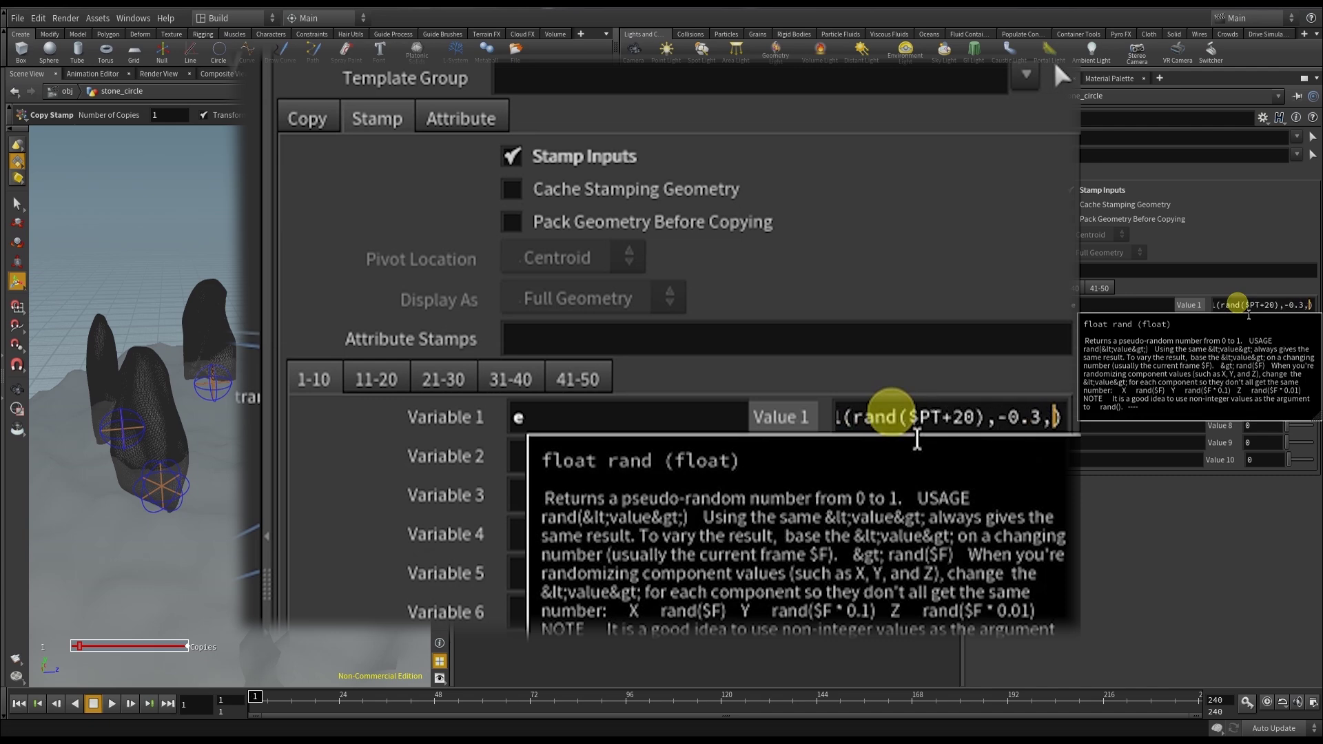
{"action": "left_click", "coordinate": [1263, 607]}
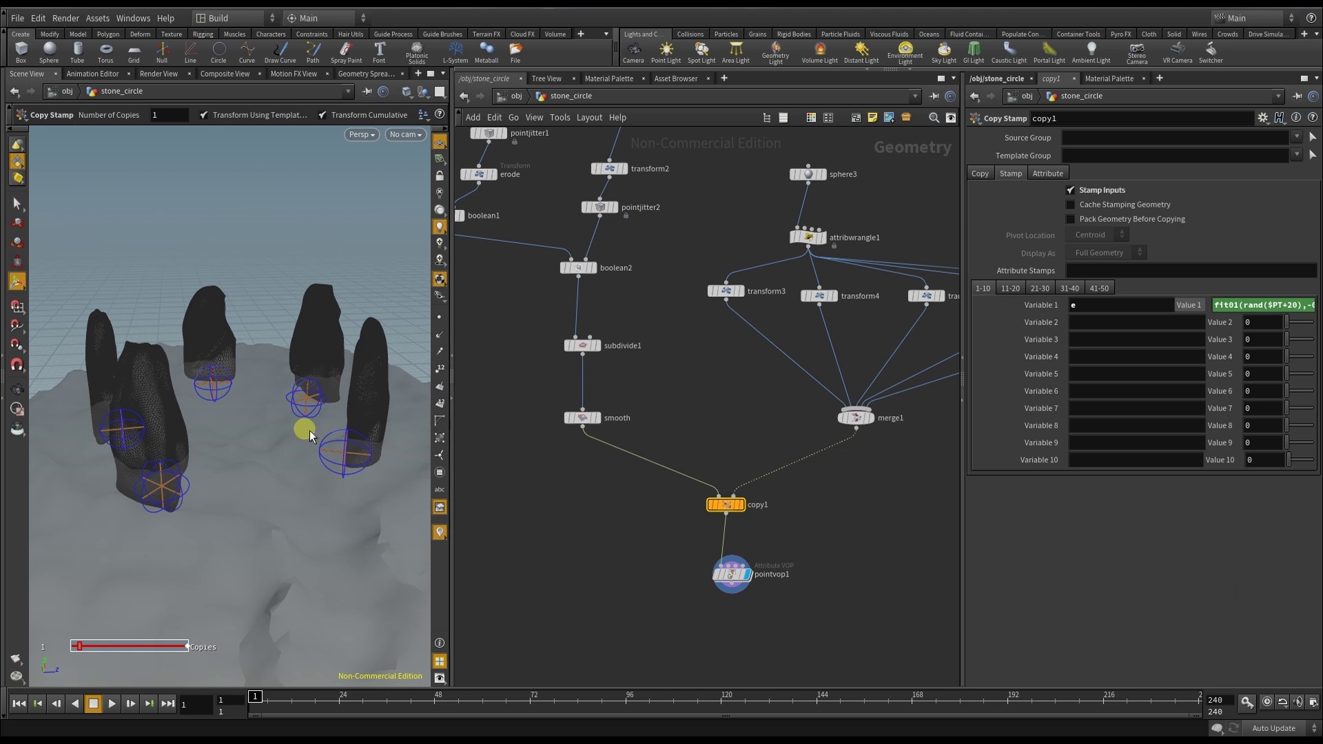
{"action": "key", "text": "Escape"}
{"action": "left_click_drag", "start_coordinate": [310, 436], "coordinate": [287, 502]}
{"action": "key", "text": "Return"}
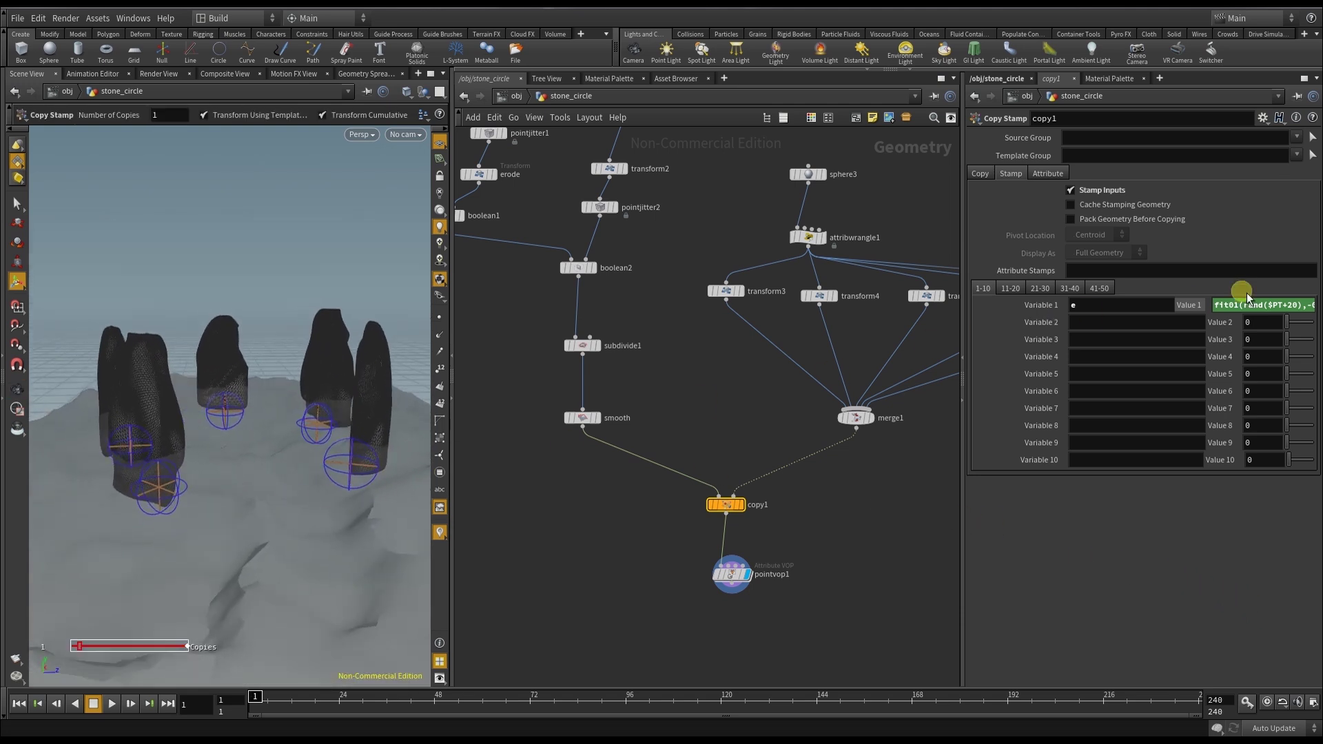
{"action": "middle_click_drag", "start_coordinate": [1303, 312], "coordinate": [1306, 286]}
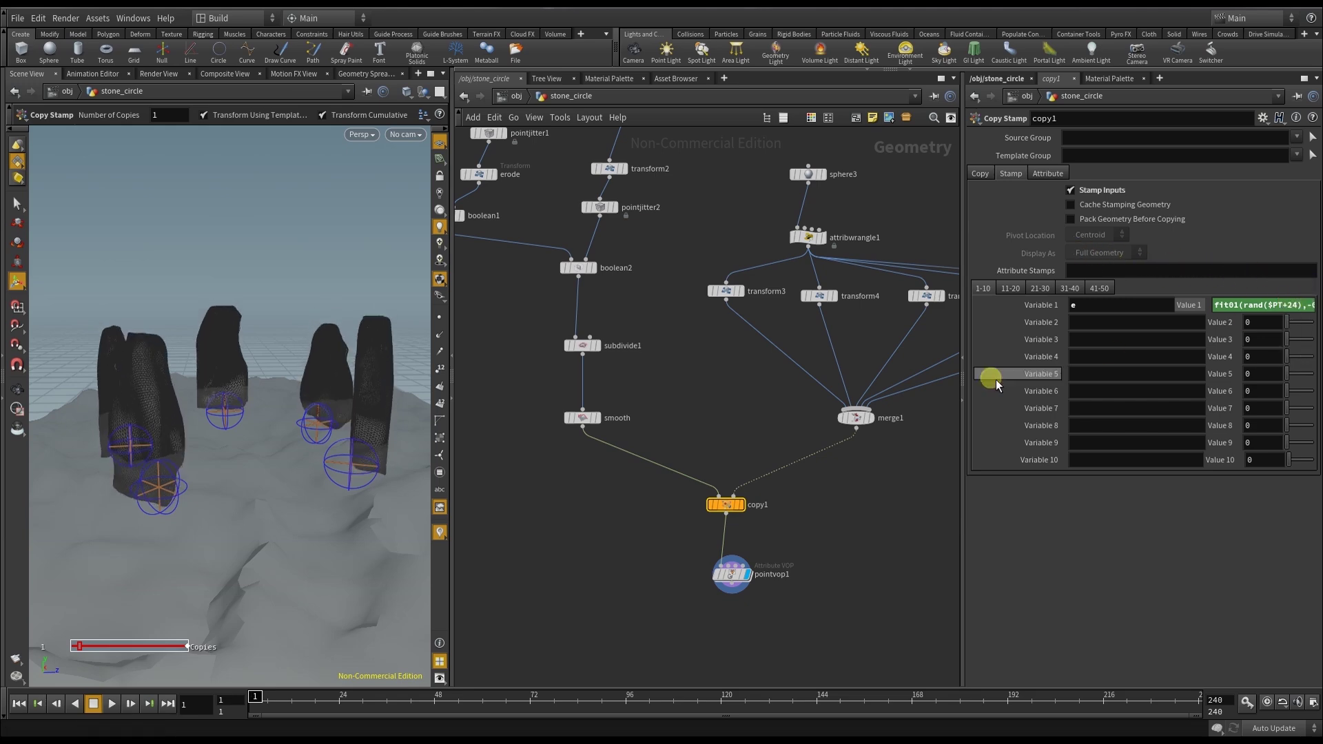
{"action": "left_click_drag", "start_coordinate": [411, 462], "coordinate": [236, 443]}
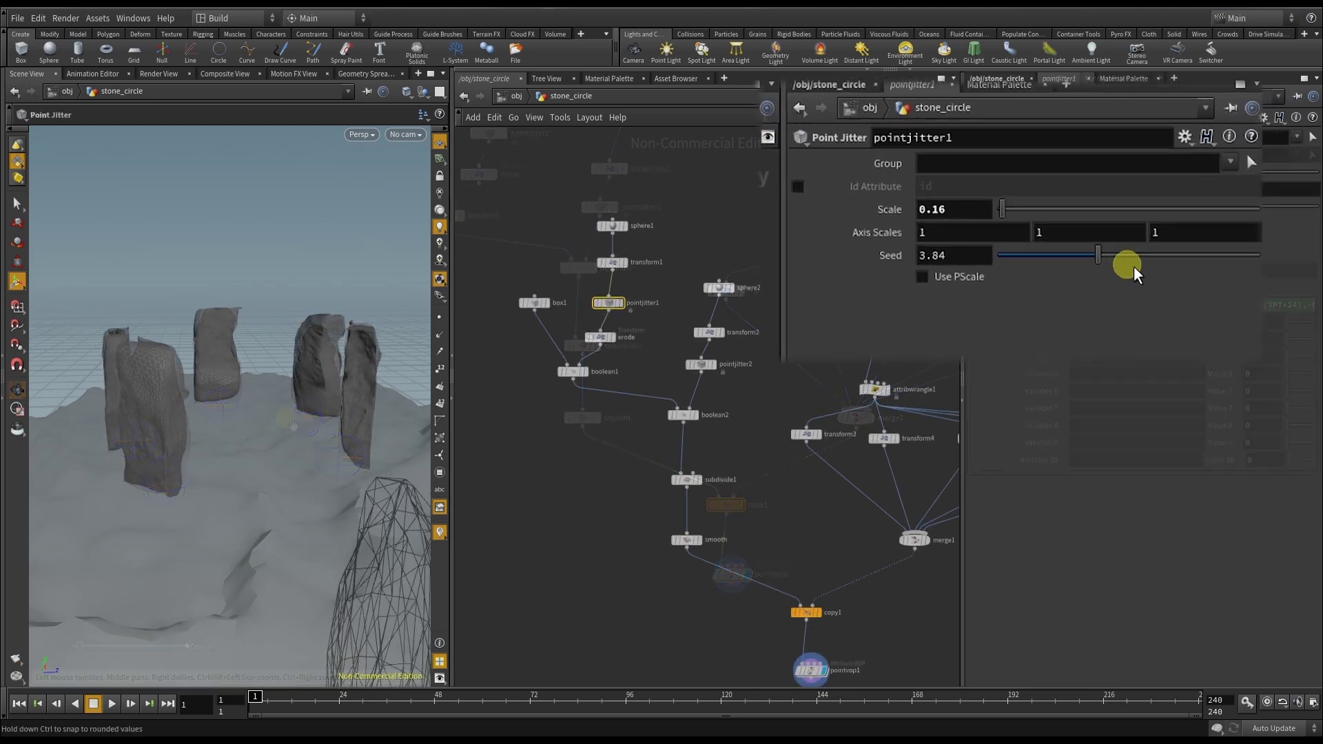
Step: Set pointjitter1's Seed to stamp("../copy1/","s",1)
{"action": "left_click_drag", "start_coordinate": [1136, 275], "coordinate": [1114, 210]}
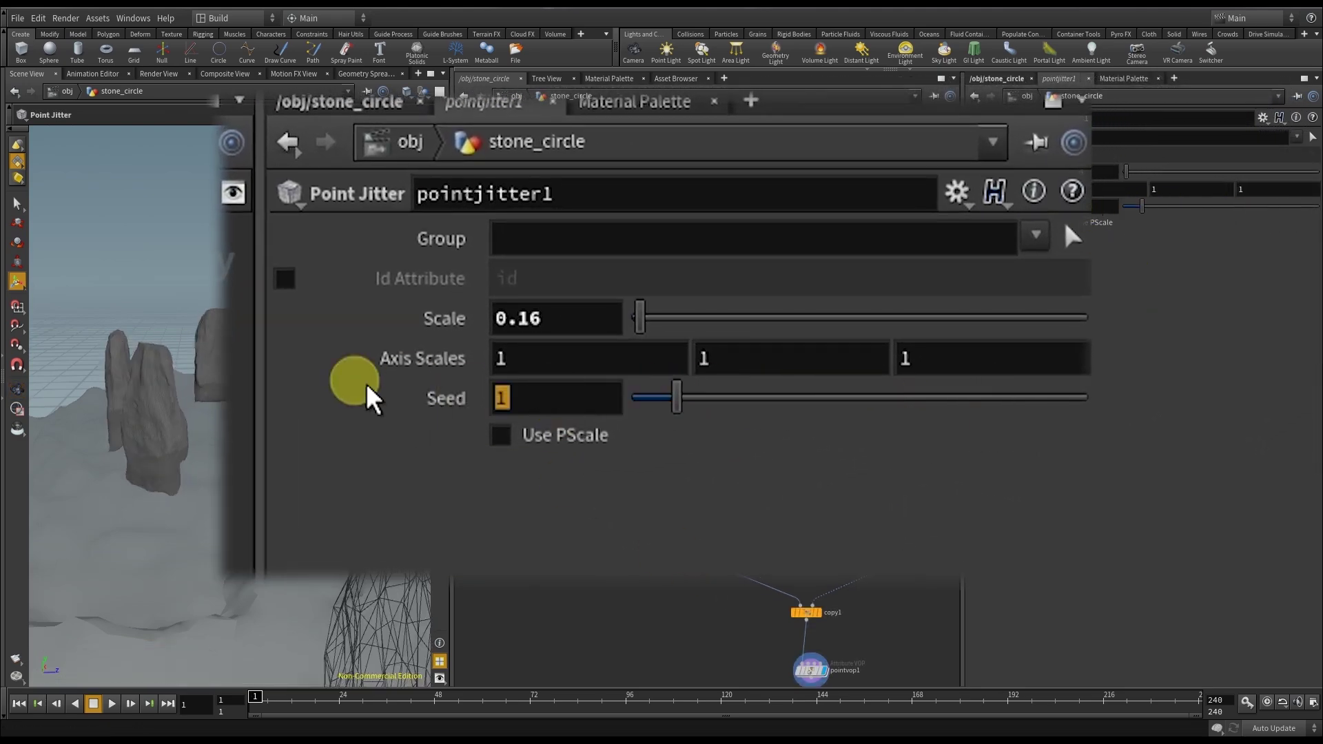
{"action": "left_click", "coordinate": [1010, 202]}
{"action": "type", "text": "stampf"}
{"action": "key", "text": "BackSpace"}
{"action": "type", "text": "(\".."}
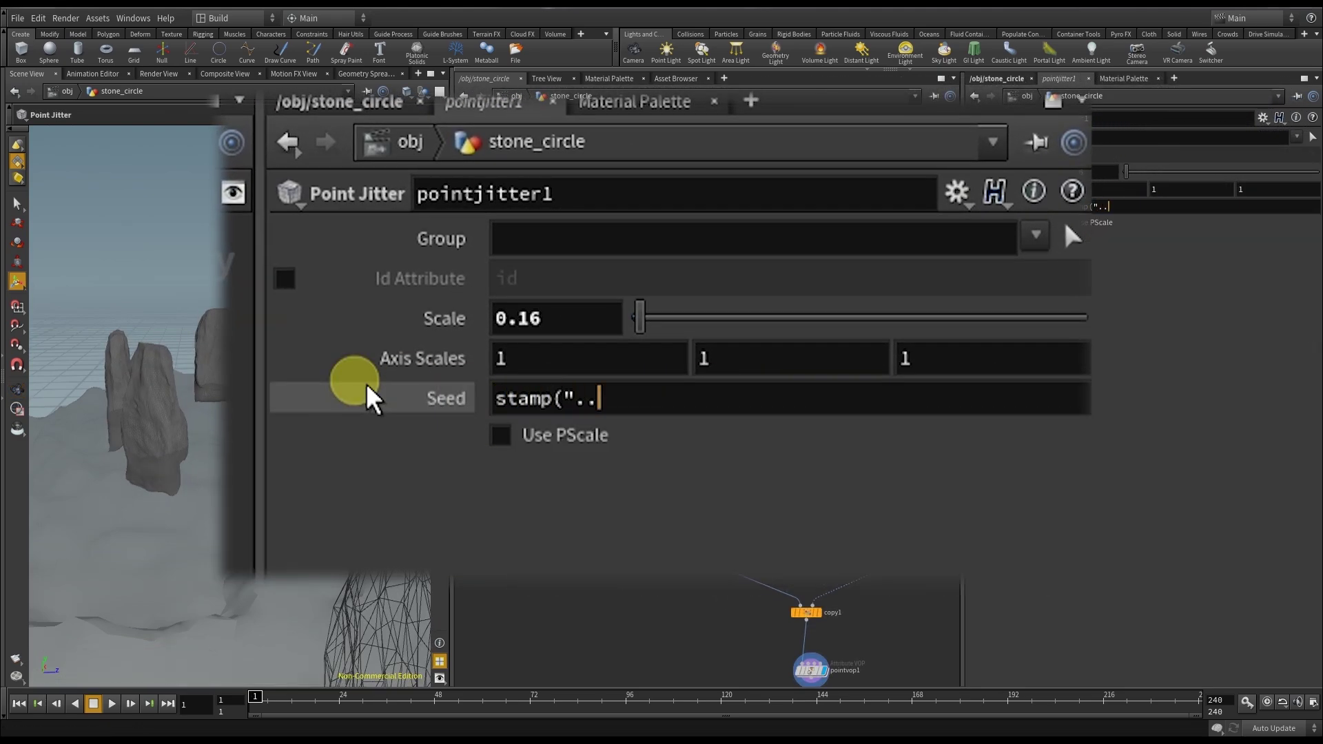
{"action": "type", "text": "/copy1/\",\"s"}
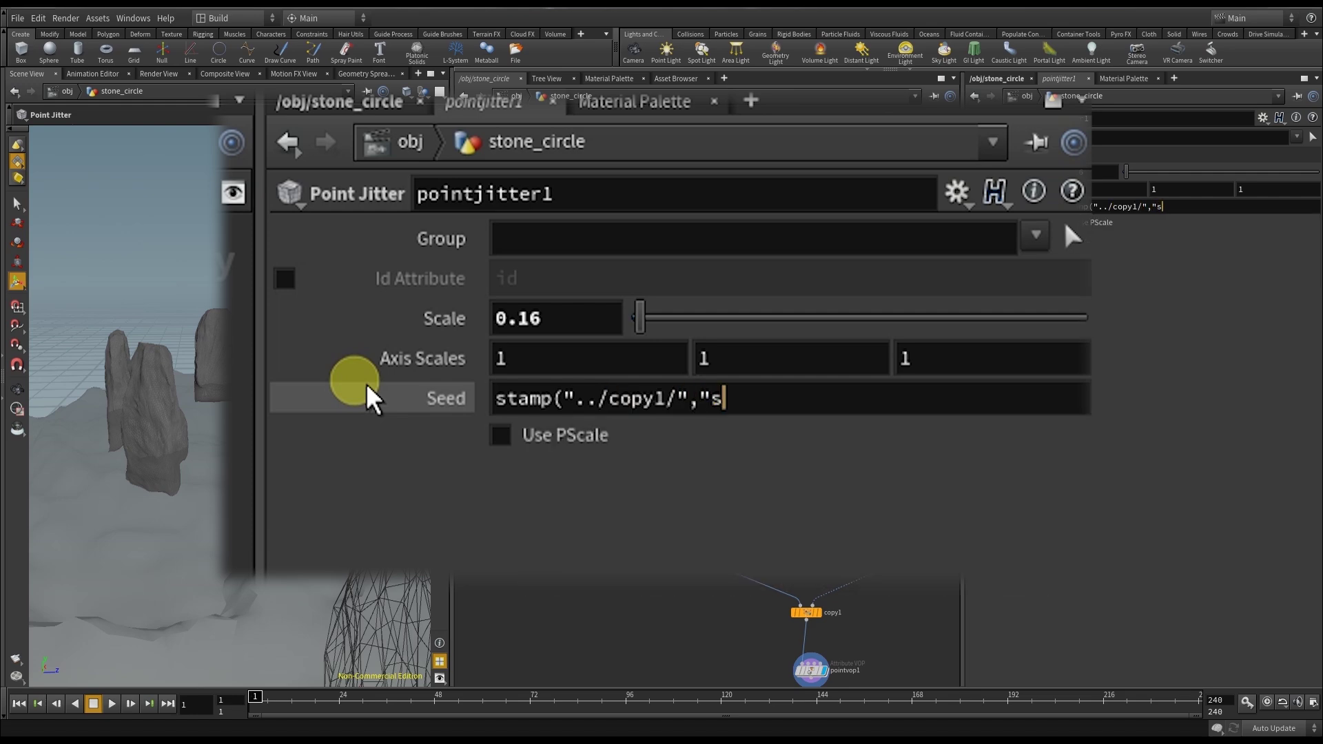
{"action": "type", "text": "\",1"}
{"action": "type", "text": ")"}
{"action": "left_click", "coordinate": [1158, 366]}
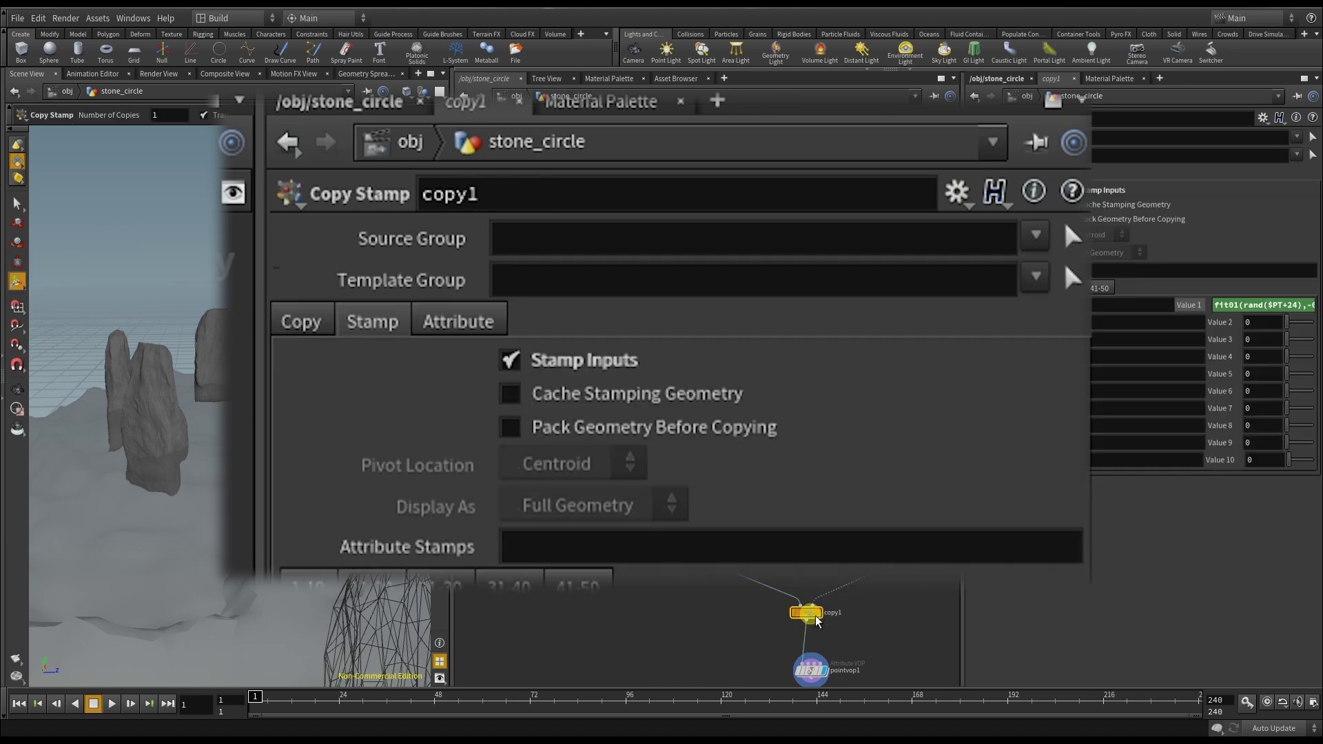
Step: Name copy1's Variable 2 s and paste the fit01 random expression into Value 2
{"action": "left_click", "coordinate": [1095, 322]}
{"action": "type", "text": "s"}
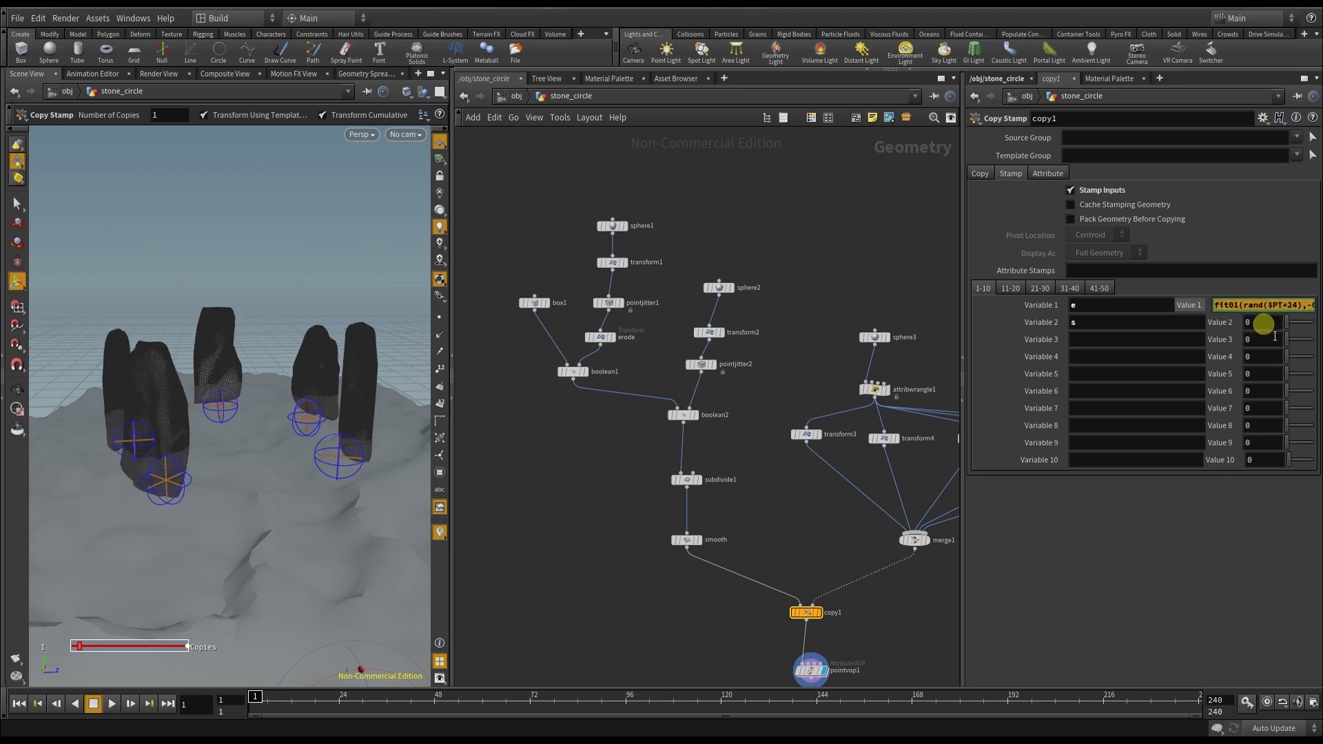
{"action": "key", "text": "ctrl+v"}
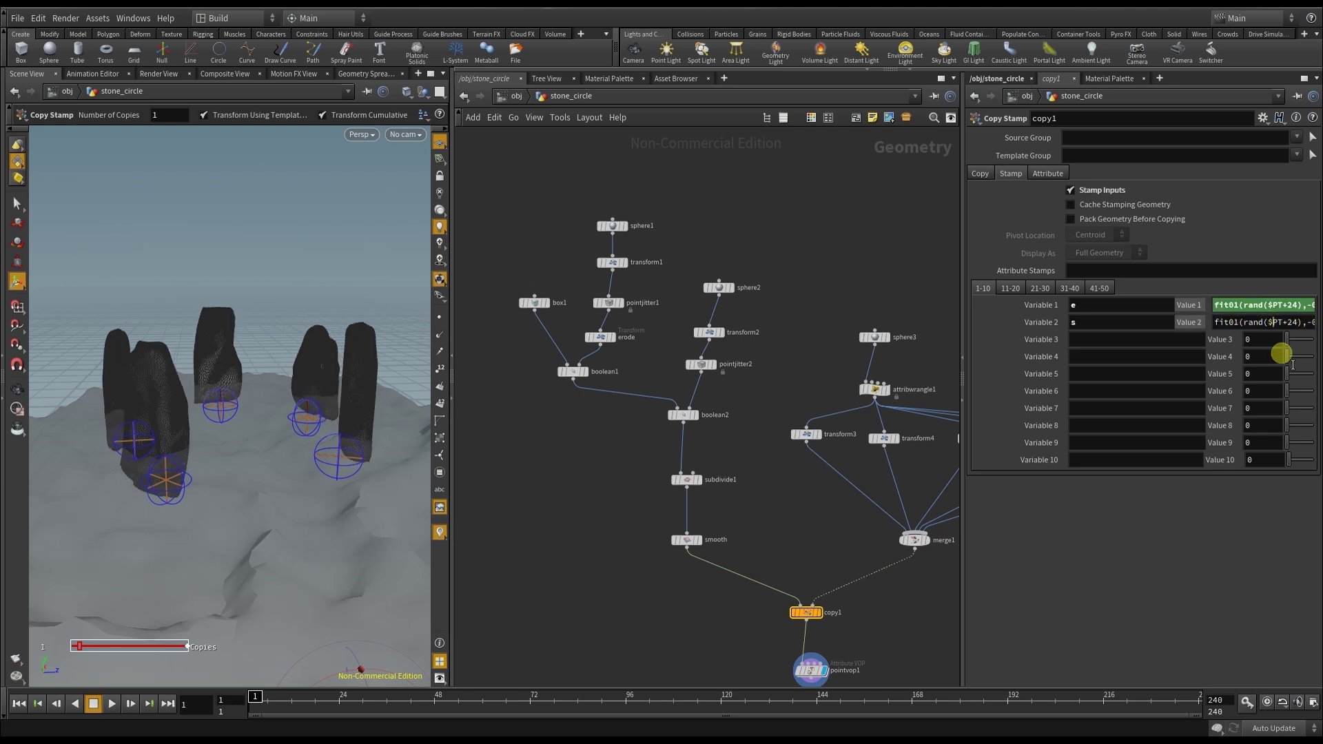
{"action": "key", "text": "Escape"}
{"action": "scroll", "coordinate": [268, 451], "scroll_direction": "up", "scroll_amount": 5}
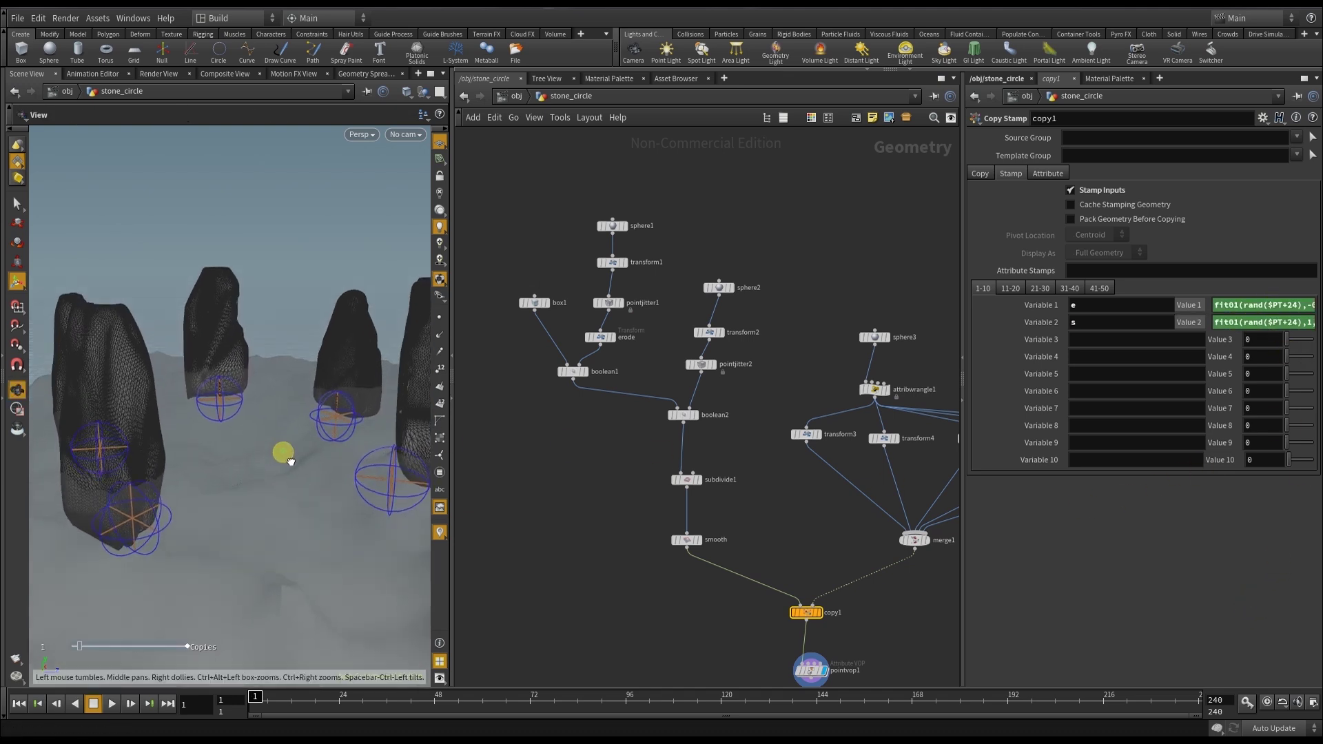
Step: Insert an Attribute Wrangle after transform3 with code f@pscale = 0.8;
{"action": "left_click_drag", "start_coordinate": [290, 460], "coordinate": [331, 467]}
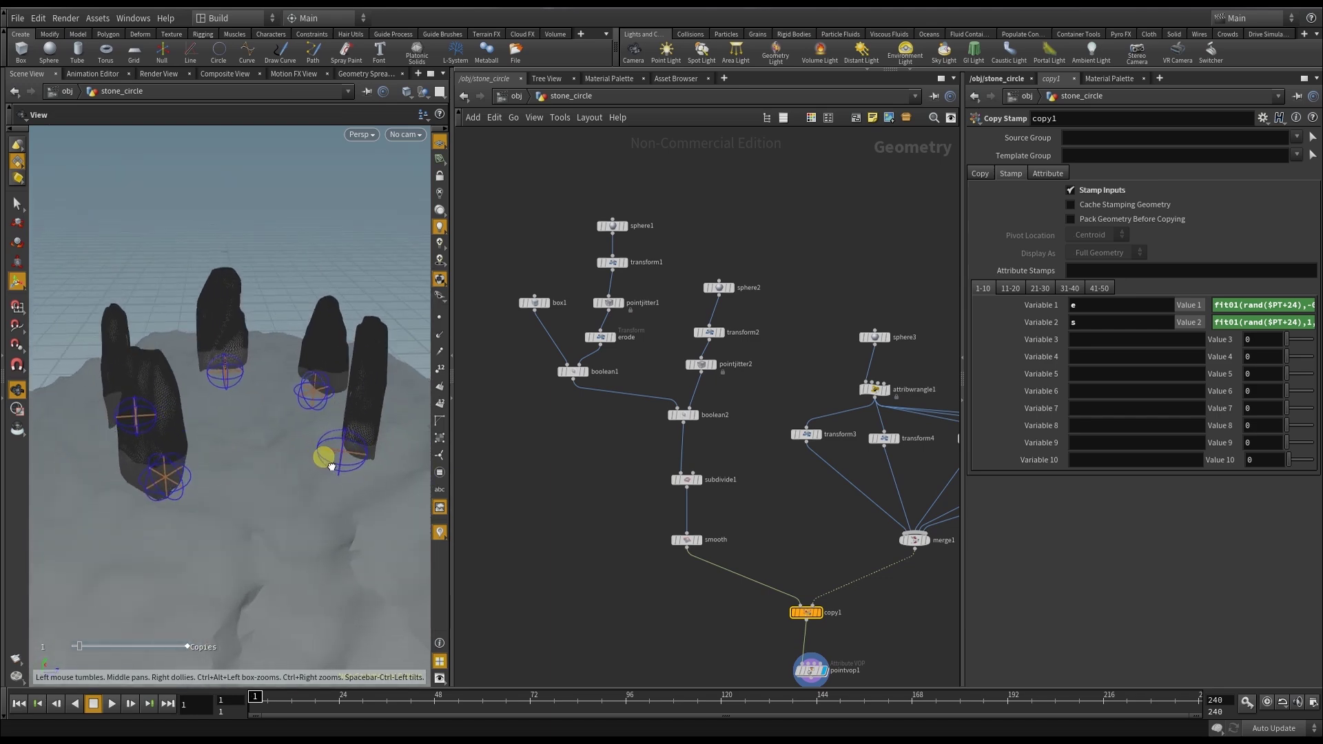
{"action": "key", "text": "Return"}
{"action": "scroll", "coordinate": [706, 414], "scroll_direction": "down", "scroll_amount": 2}
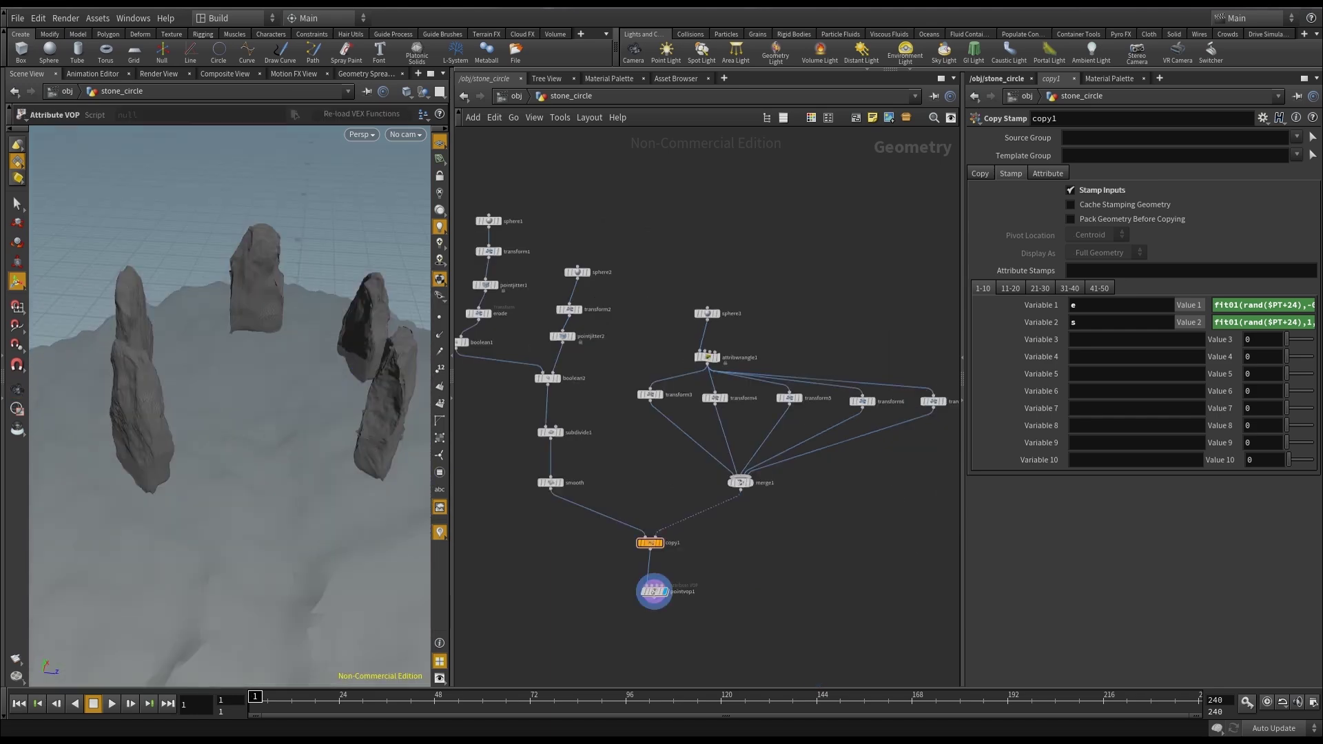
{"action": "scroll", "coordinate": [671, 436], "scroll_direction": "up", "scroll_amount": 3}
{"action": "key", "text": "Tab"}
{"action": "type", "text": "attrib"}
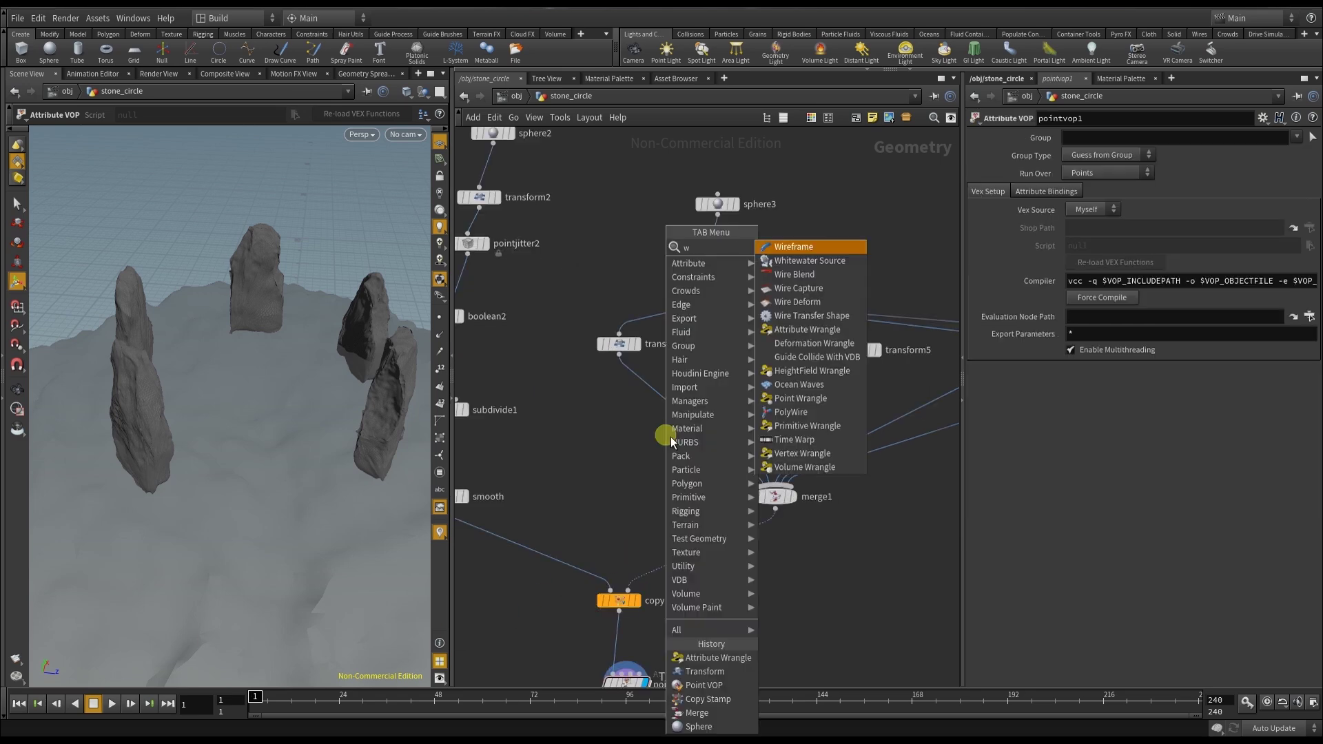
{"action": "key", "text": "Return"}
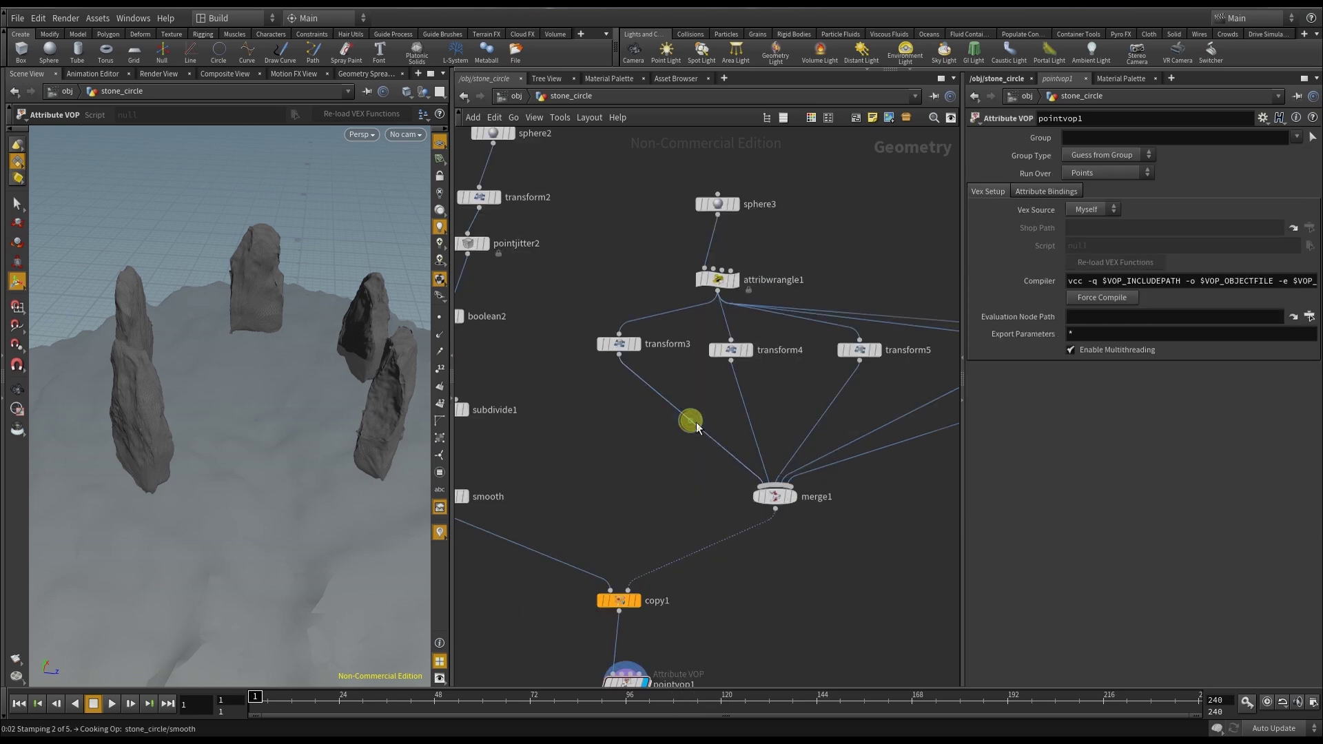
{"action": "left_click", "coordinate": [695, 423]}
{"action": "left_click", "coordinate": [1005, 341]}
{"action": "type", "text": "f"}
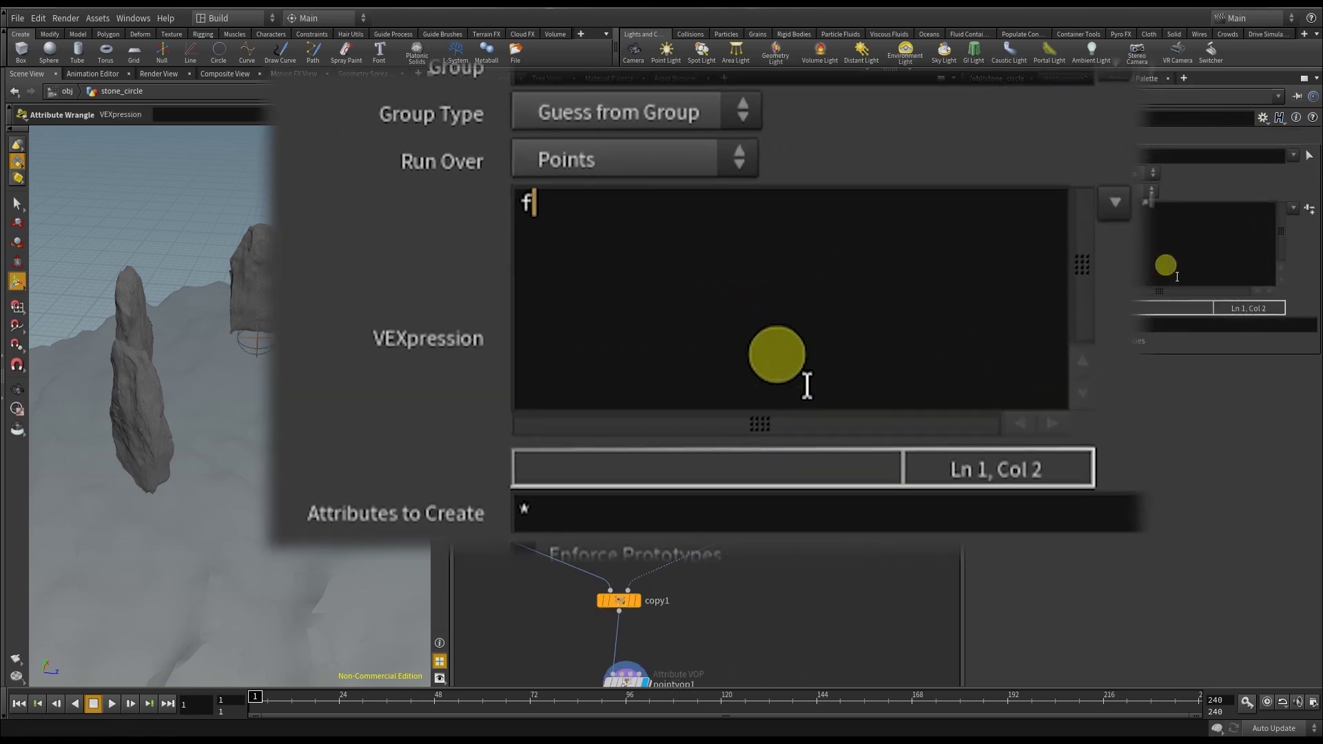
{"action": "type", "text": "@pscale"}
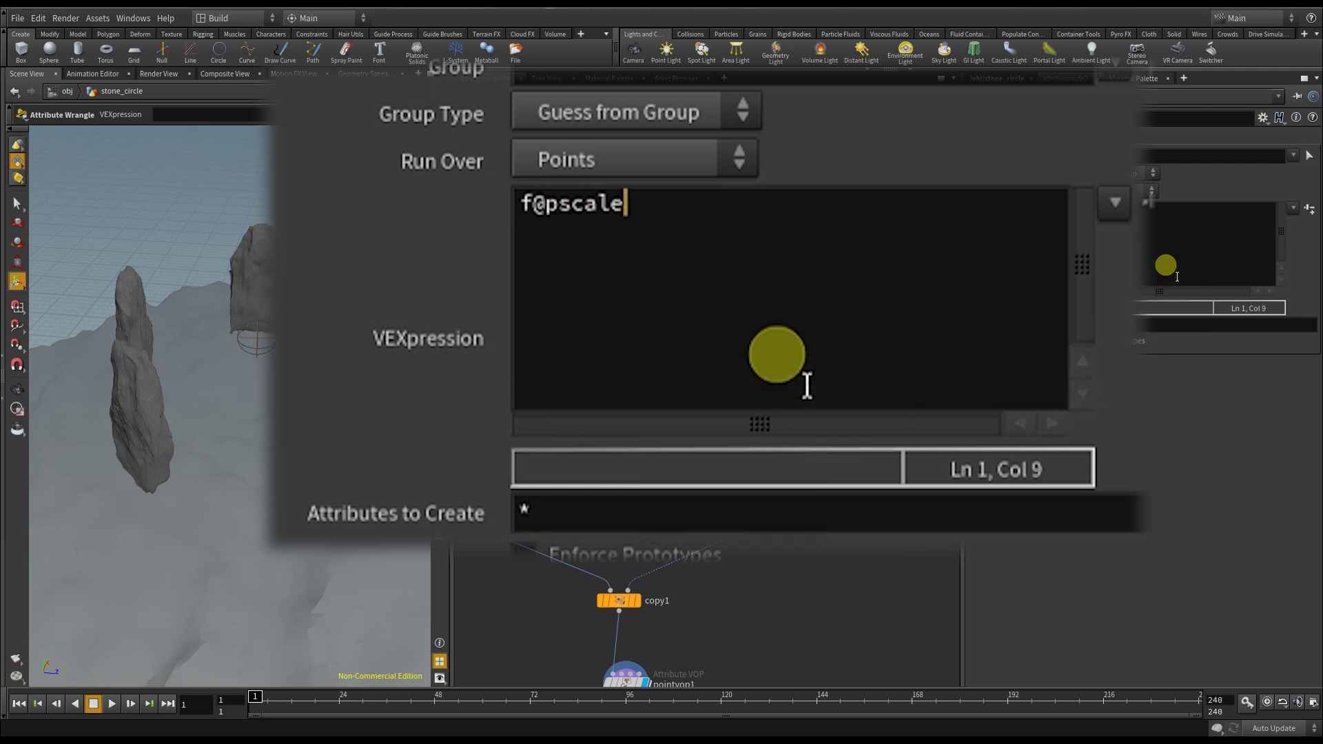
{"action": "type", "text": " = 0.8;"}
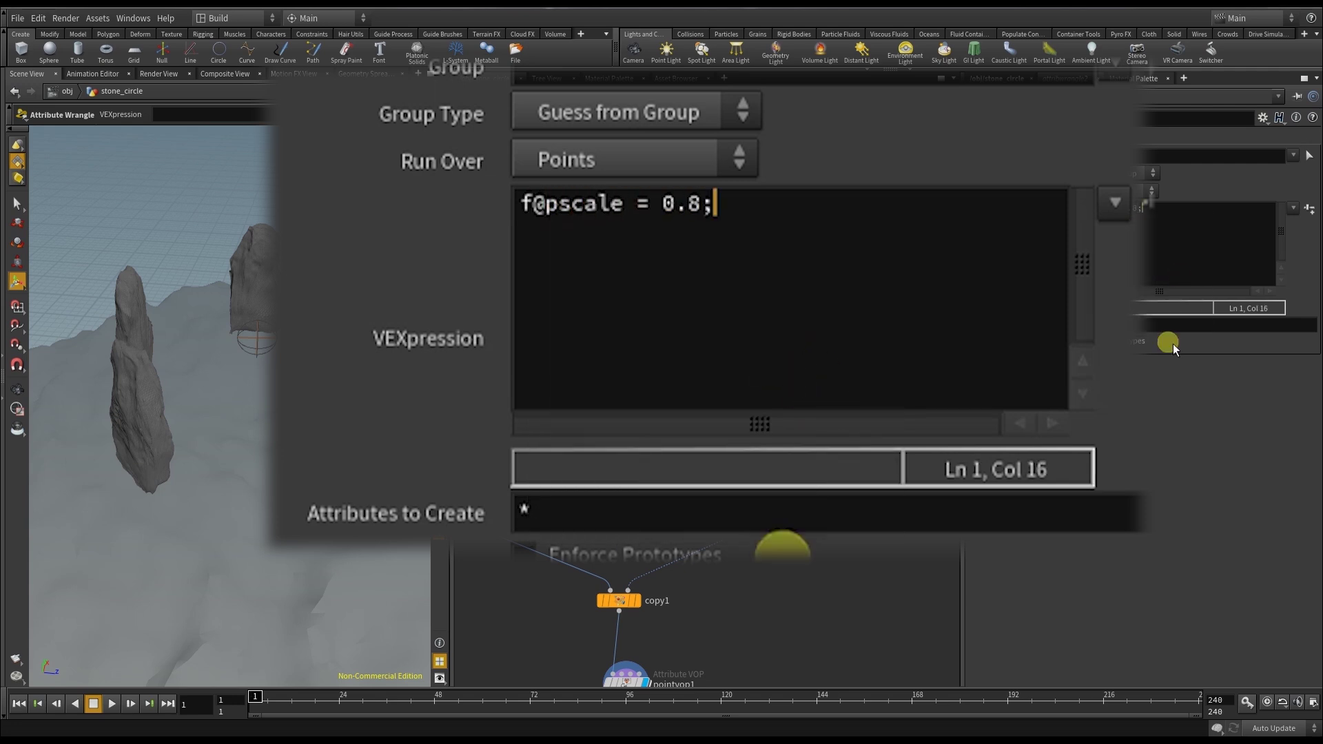
{"action": "left_click", "coordinate": [1158, 372]}
Step: Copy the wrangle onto the other transform wires and set attribwrangle2's pscale to 1
{"action": "middle_click_drag", "start_coordinate": [879, 481], "coordinate": [734, 512]}
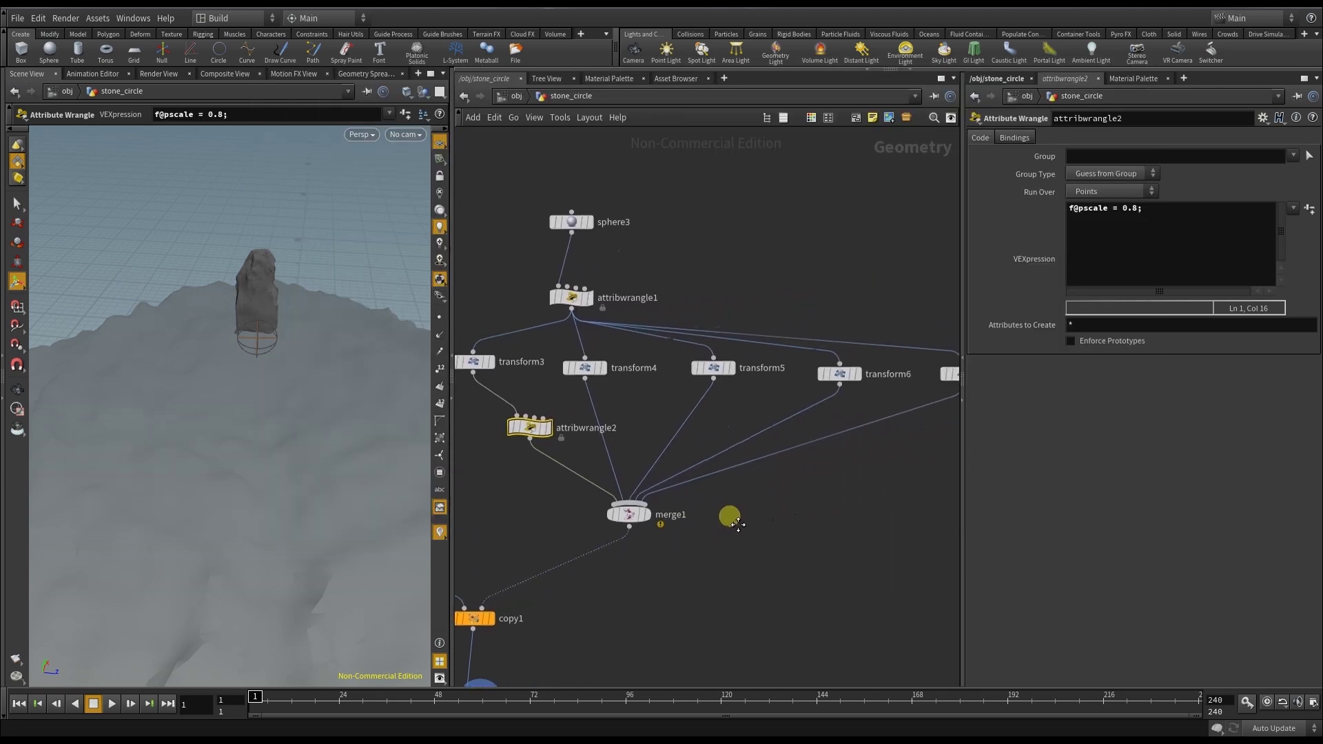
{"action": "scroll", "coordinate": [734, 513], "scroll_direction": "down", "scroll_amount": 3}
{"action": "key", "text": "ctrl+z"}
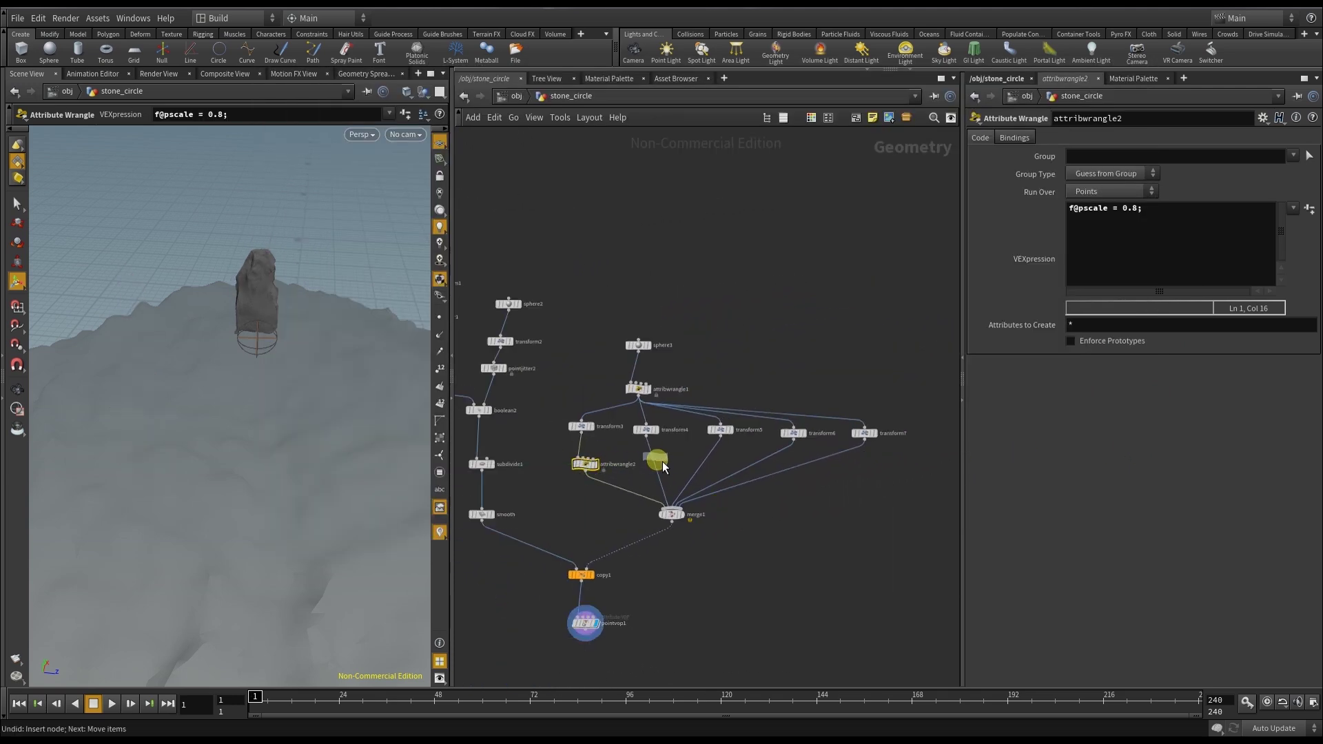
{"action": "left_click_drag", "start_coordinate": [655, 460], "coordinate": [760, 478], "text": "alt"}
{"action": "left_click_drag", "start_coordinate": [761, 478], "coordinate": [813, 494], "text": "alt"}
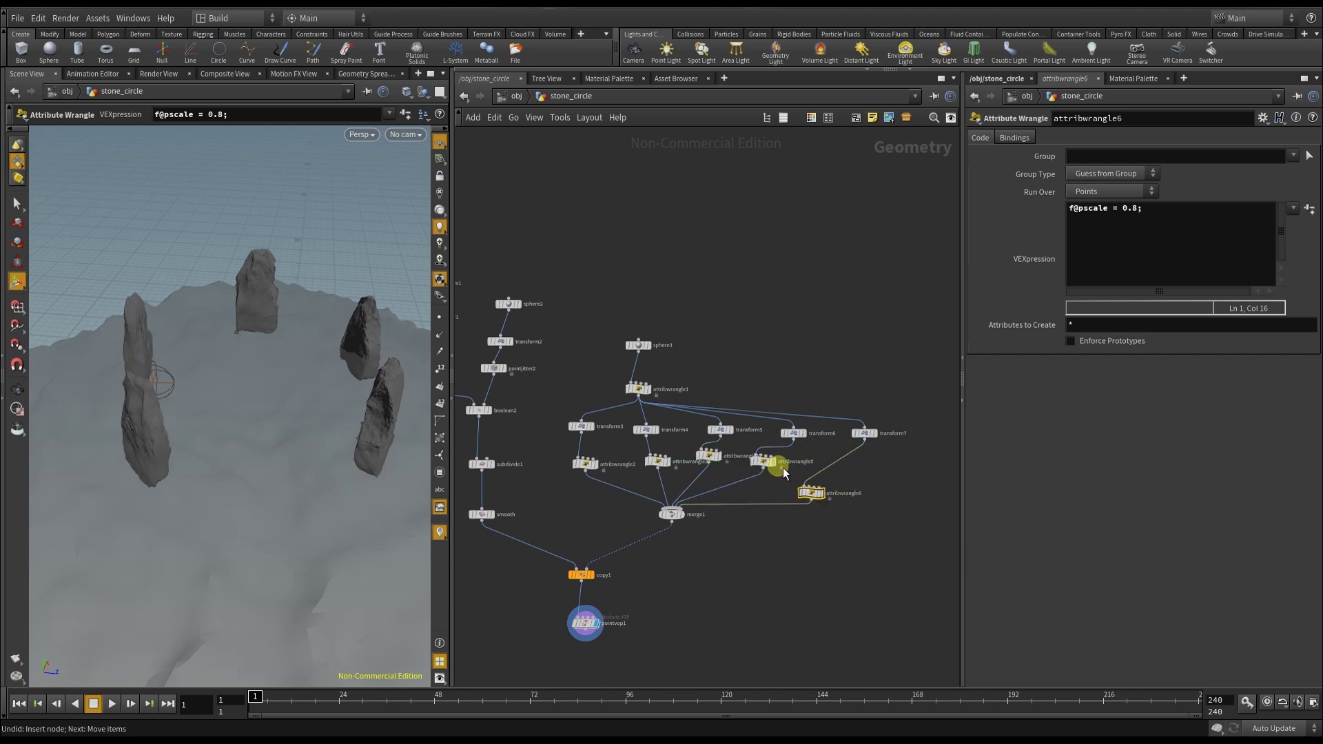
{"action": "left_click_drag", "start_coordinate": [709, 456], "coordinate": [638, 467]}
{"action": "left_click_drag", "start_coordinate": [585, 463], "coordinate": [582, 481]}
{"action": "left_click", "coordinate": [577, 477]}
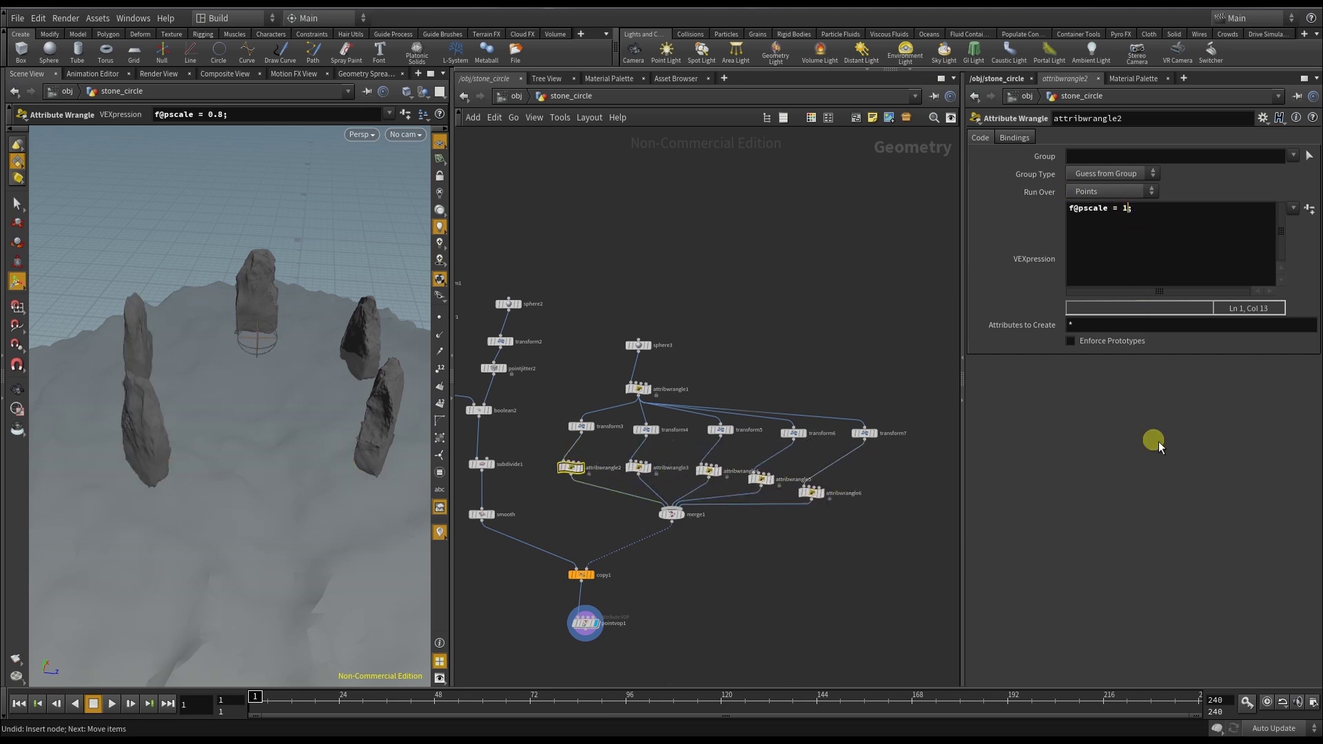
{"action": "left_click_drag", "start_coordinate": [324, 443], "coordinate": [354, 443]}
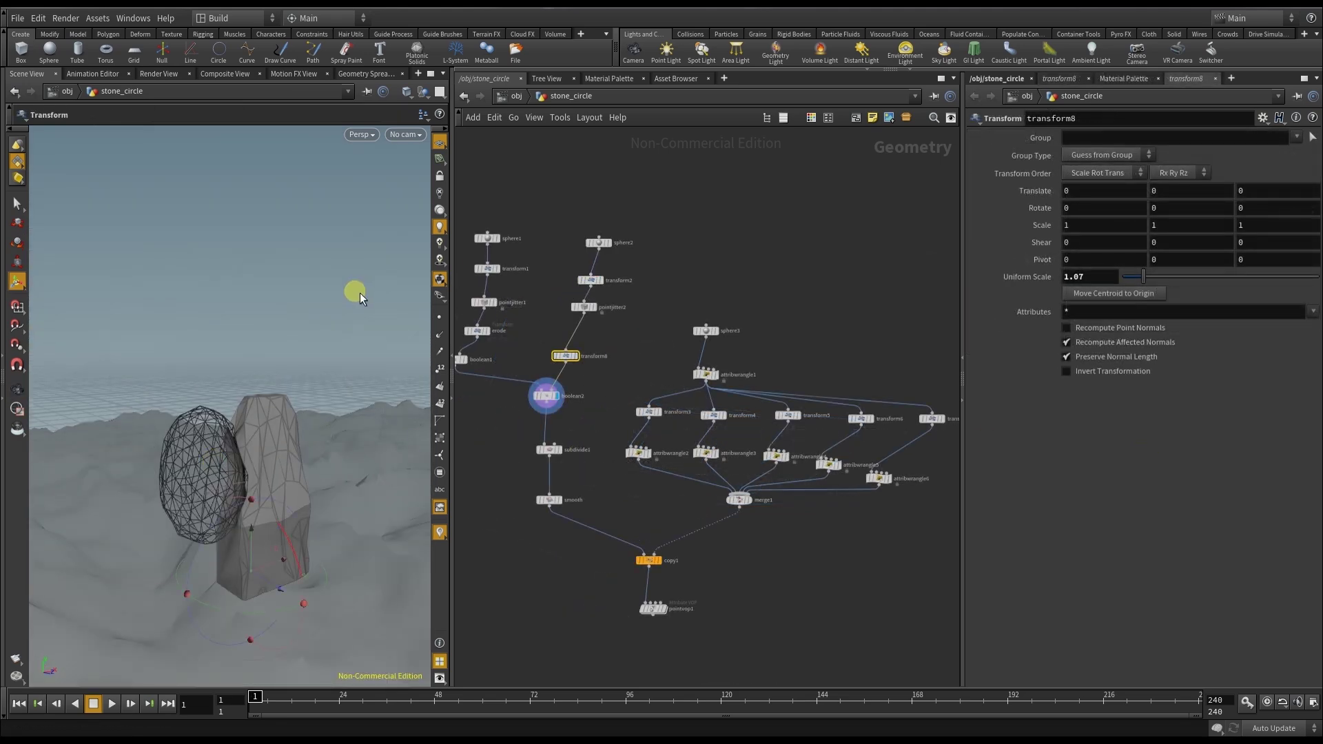
Step: Set the cutting sphere transform8's Translate Y to stamp("../copy1","bo",0.5)
{"action": "right_click_drag", "start_coordinate": [360, 298], "coordinate": [337, 456]}
{"action": "left_click_drag", "start_coordinate": [255, 622], "coordinate": [338, 572]}
{"action": "middle_click_drag", "start_coordinate": [1192, 225], "coordinate": [1134, 259]}
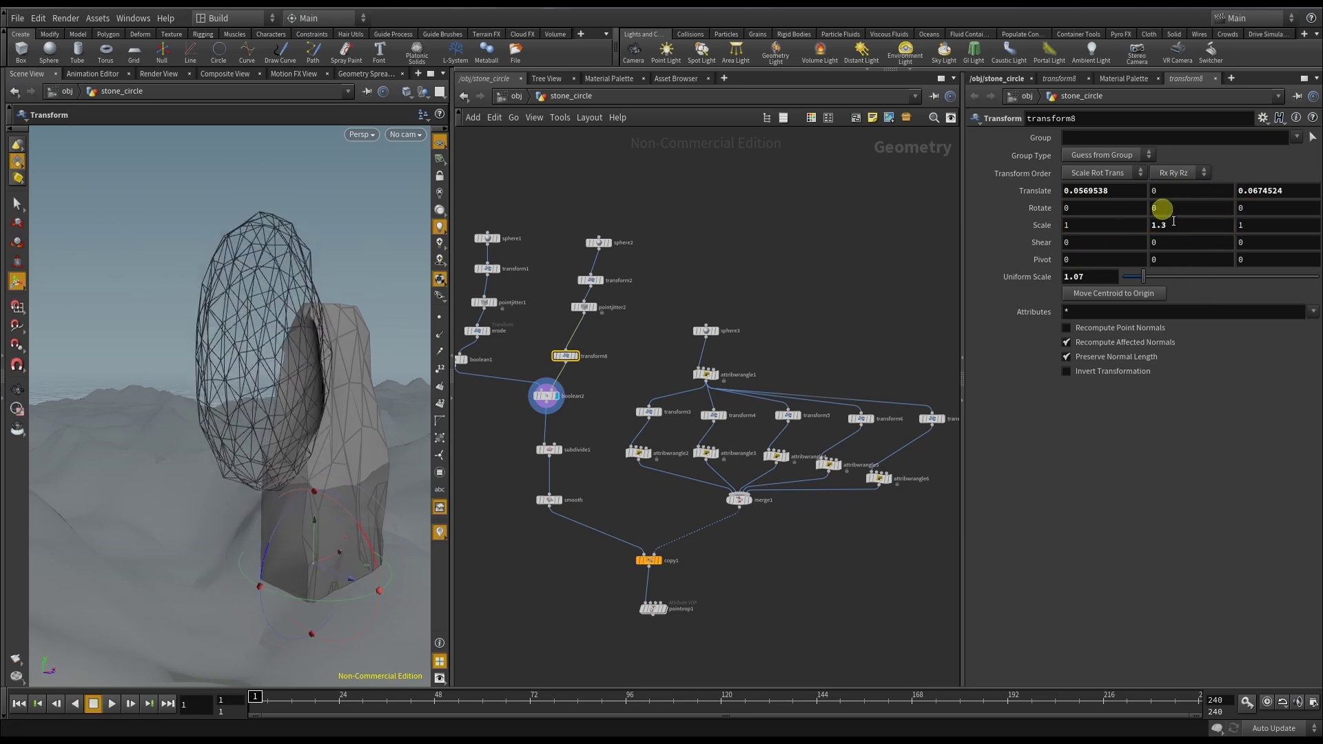
{"action": "middle_click_drag", "start_coordinate": [1164, 192], "coordinate": [820, 288]}
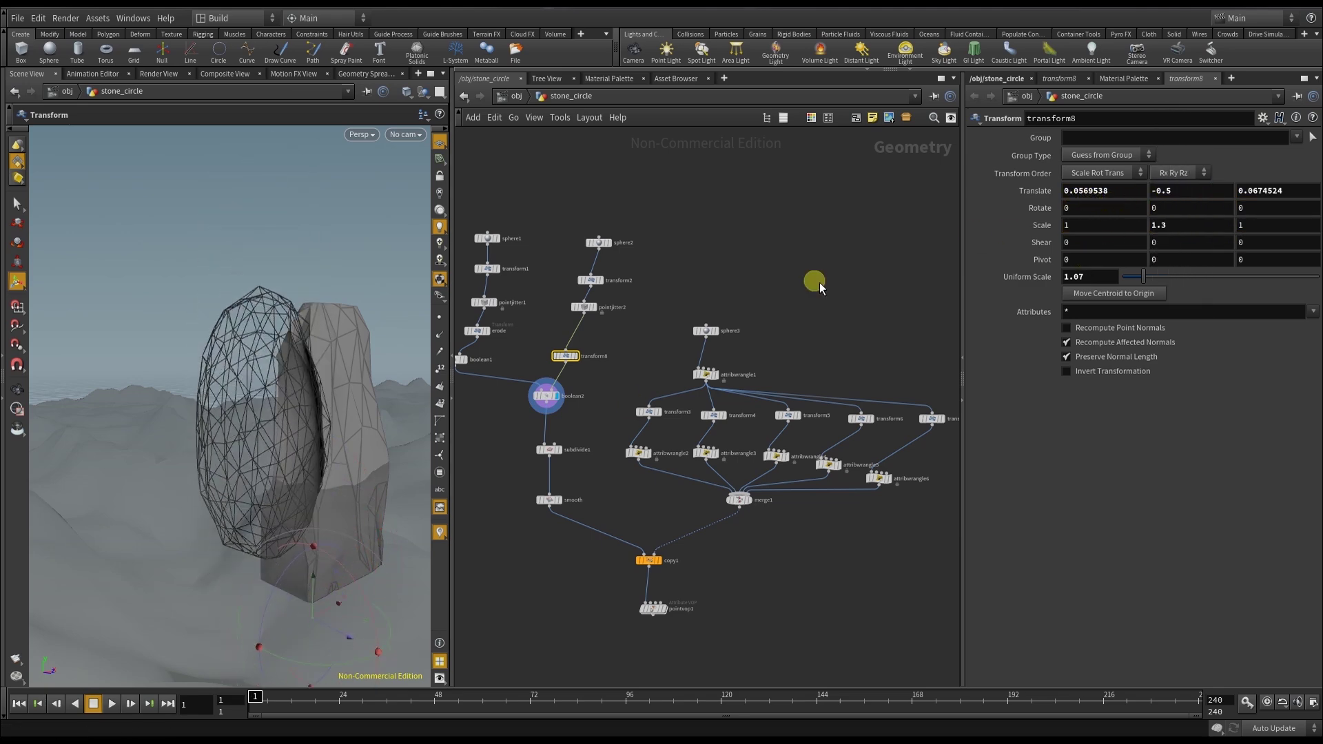
{"action": "left_click", "coordinate": [1137, 197]}
{"action": "type", "text": "stamp"}
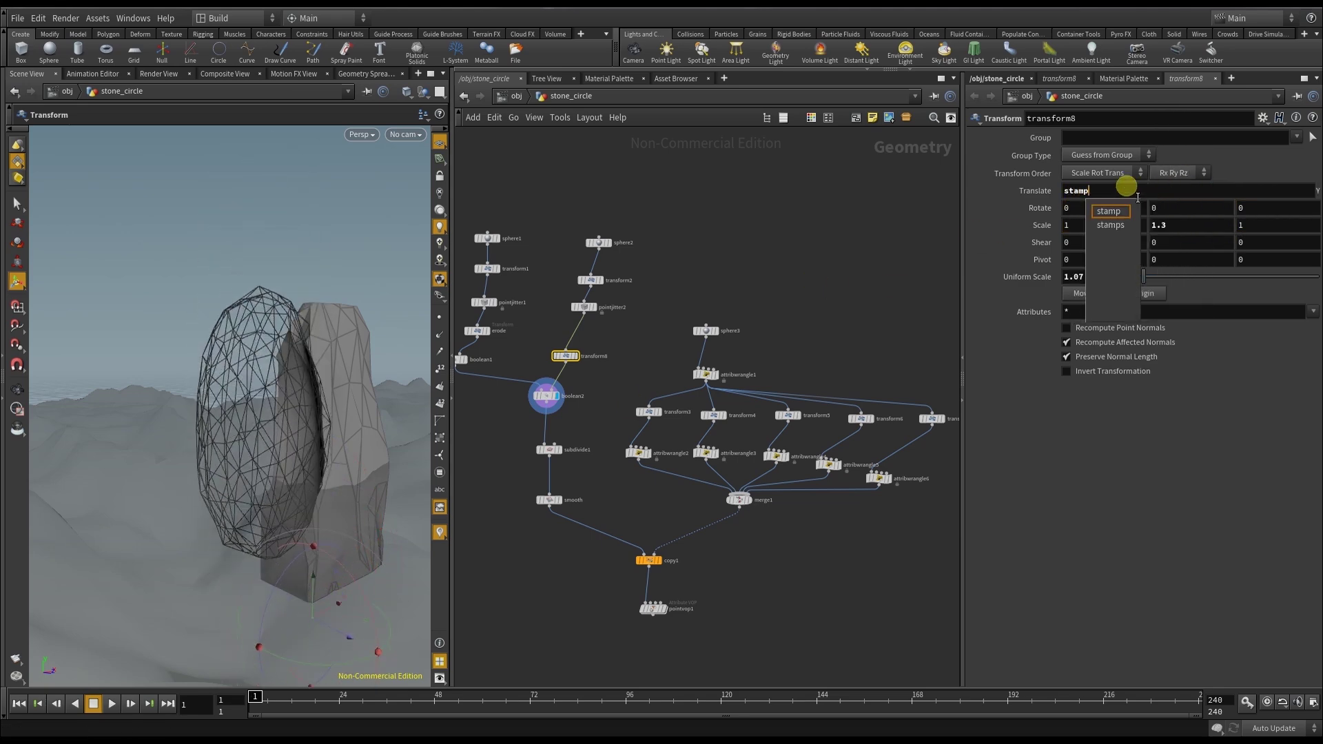
{"action": "type", "text": "(\"../copy"}
{"action": "key", "text": "Return"}
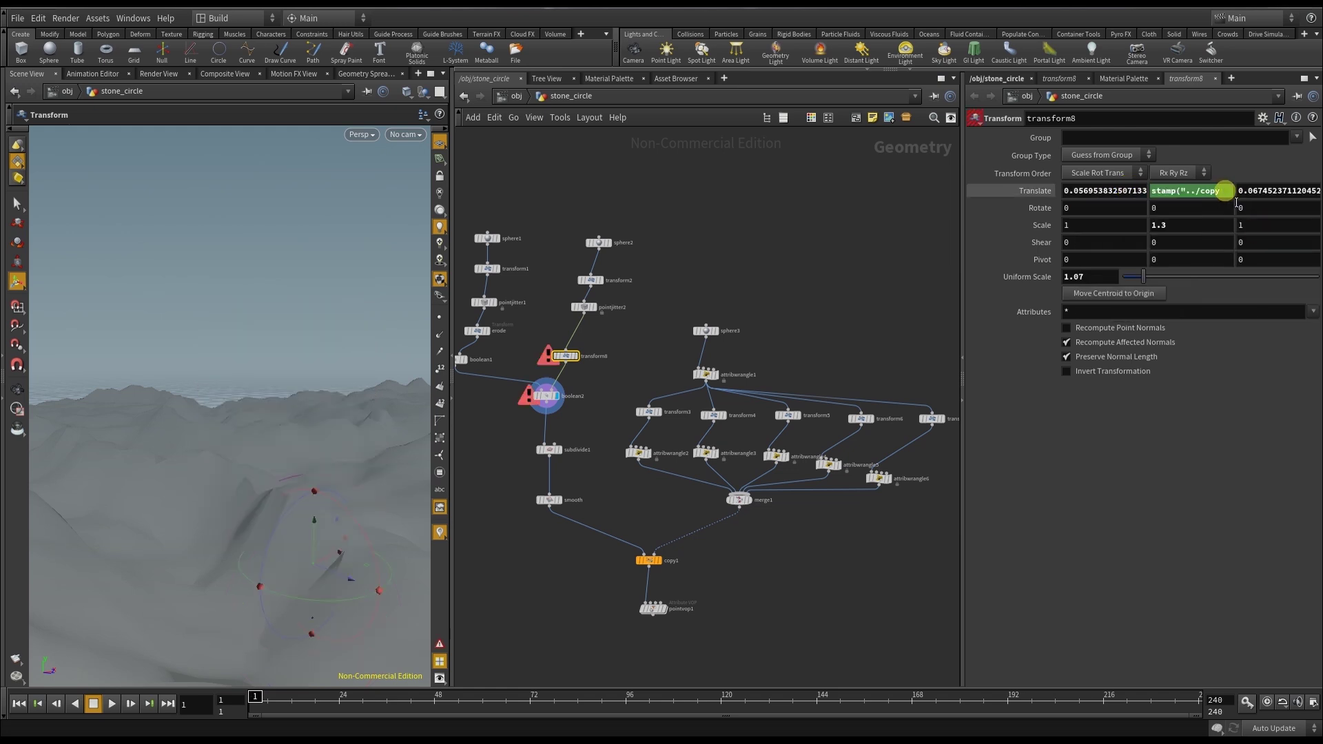
{"action": "type", "text": "1\",\""}
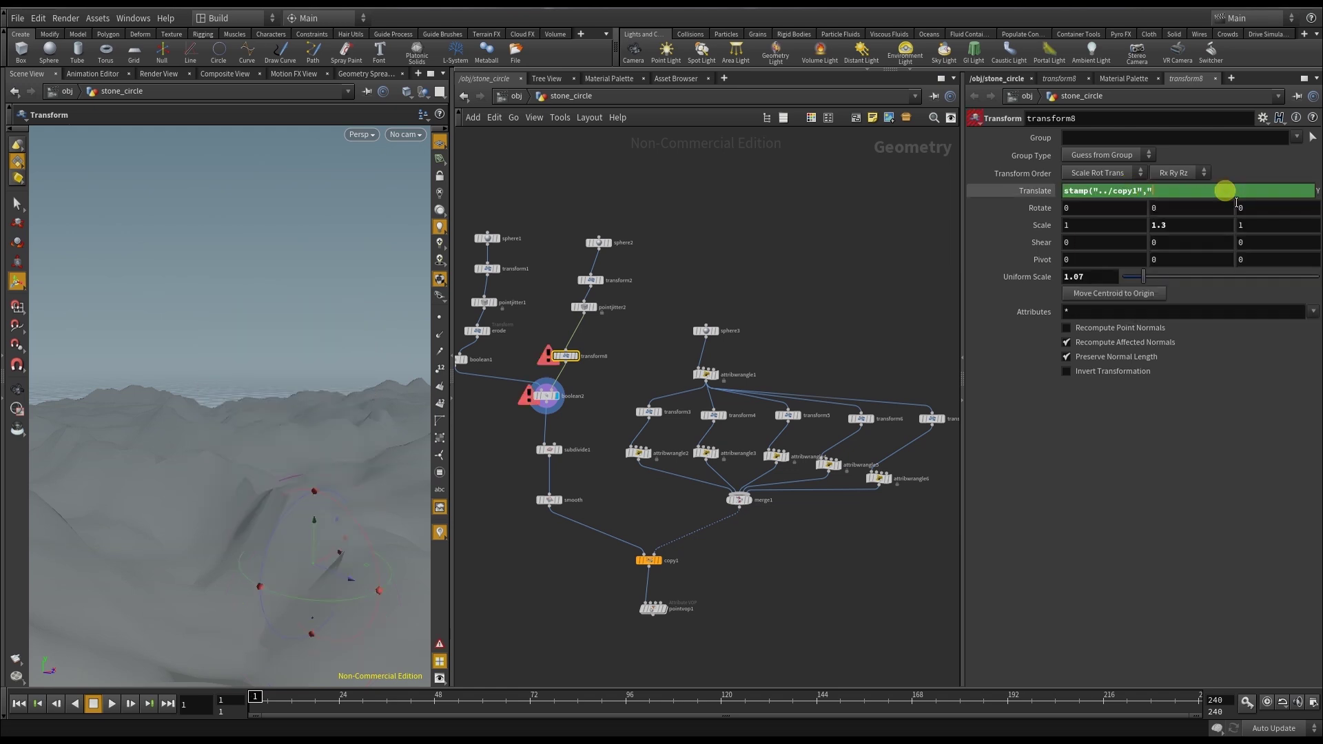
{"action": "type", "text": "bo\",0.5"}
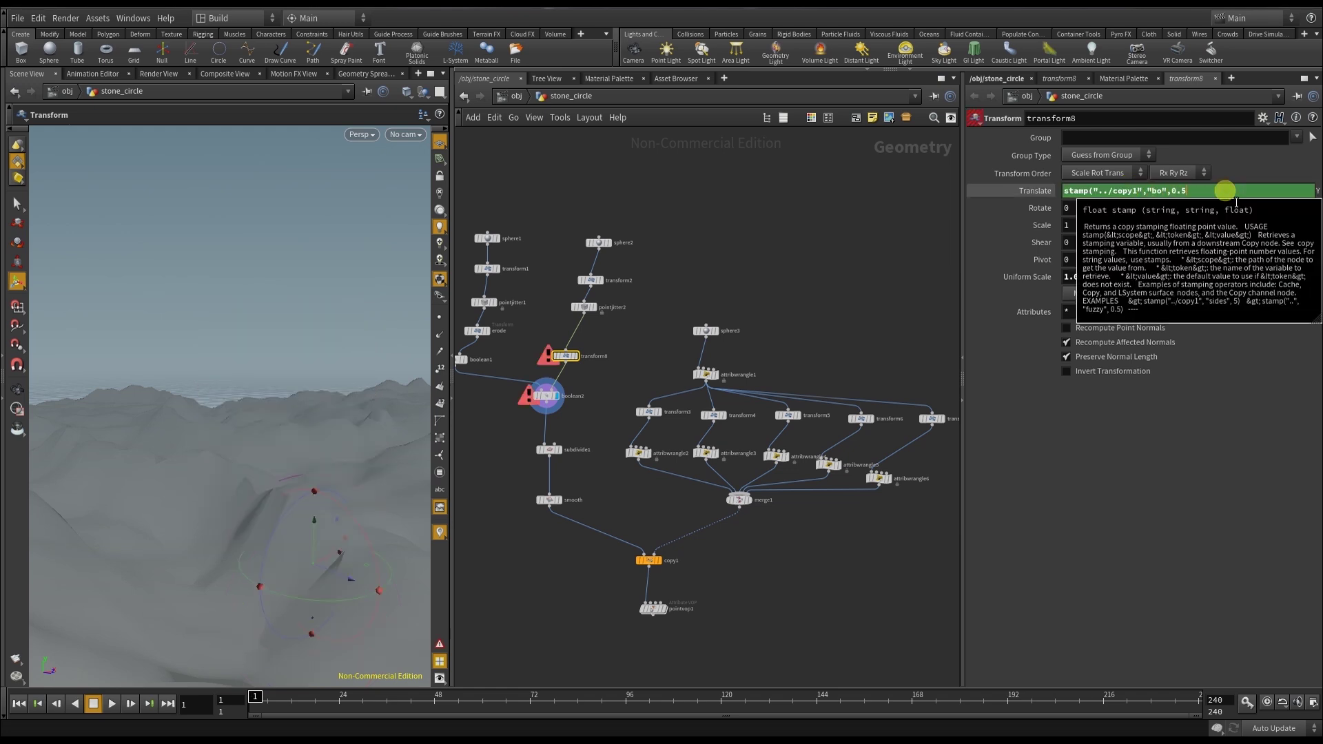
{"action": "type", "text": ");"}
{"action": "key", "text": "Return"}
Step: Give copy1's Variable 3 bo a random fit01(rand($PT+24),…) value and display pointvop1
{"action": "left_click", "coordinate": [673, 564]}
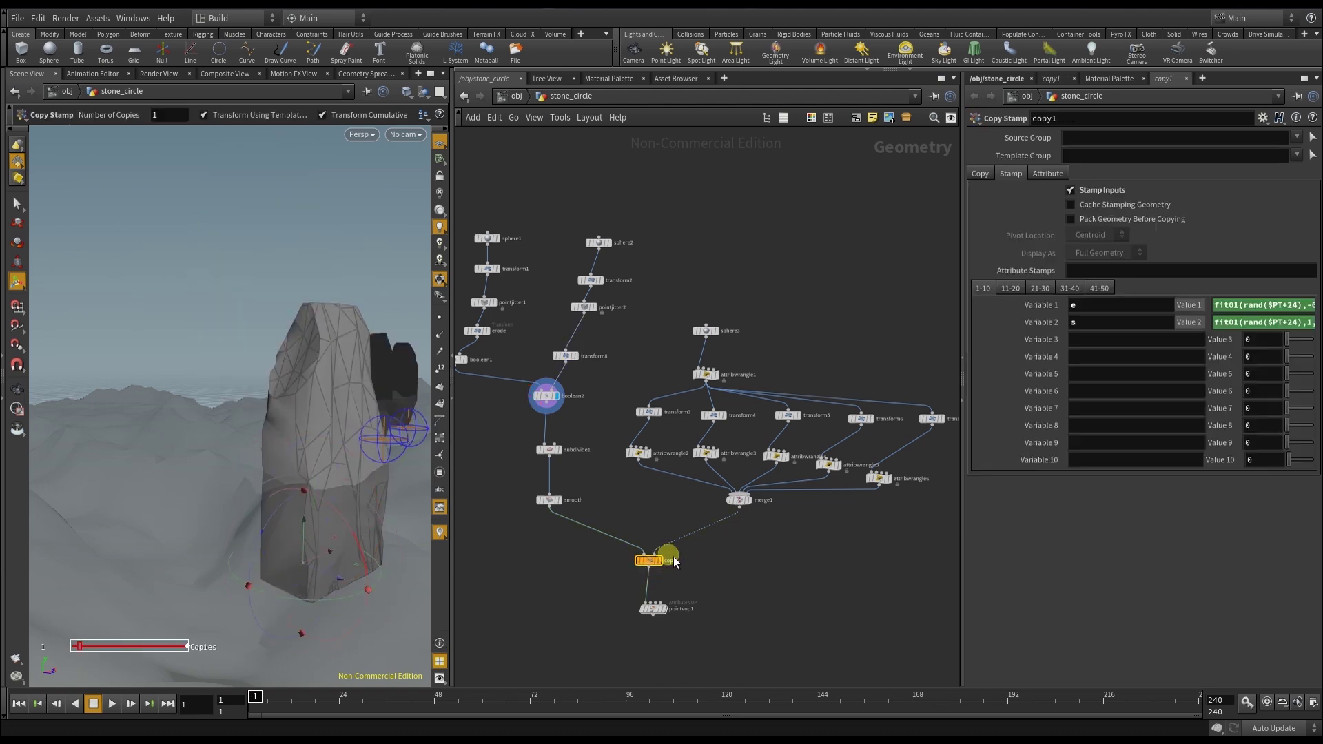
{"action": "left_click", "coordinate": [1234, 340]}
{"action": "key", "text": "ctrl+v"}
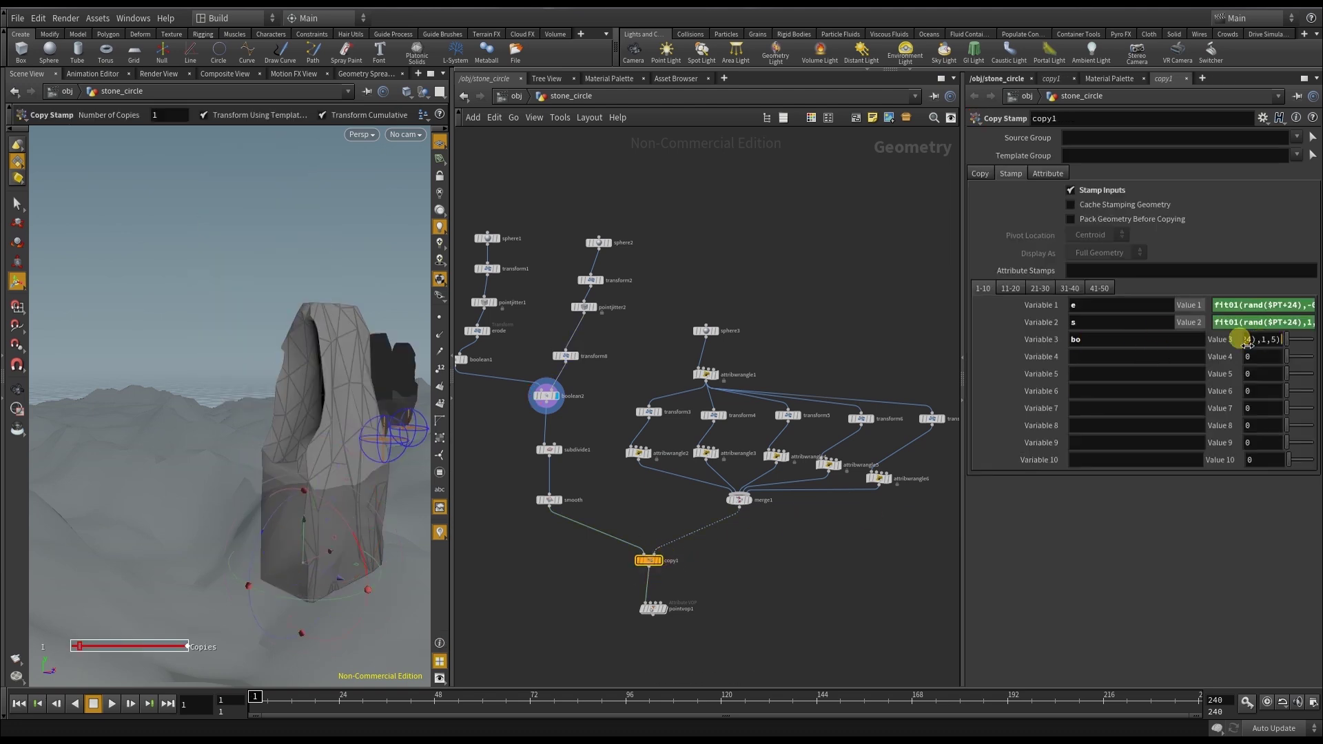
{"action": "key", "text": "Return"}
{"action": "left_click", "coordinate": [237, 497]}
{"action": "left_click_drag", "start_coordinate": [238, 496], "coordinate": [295, 434]}
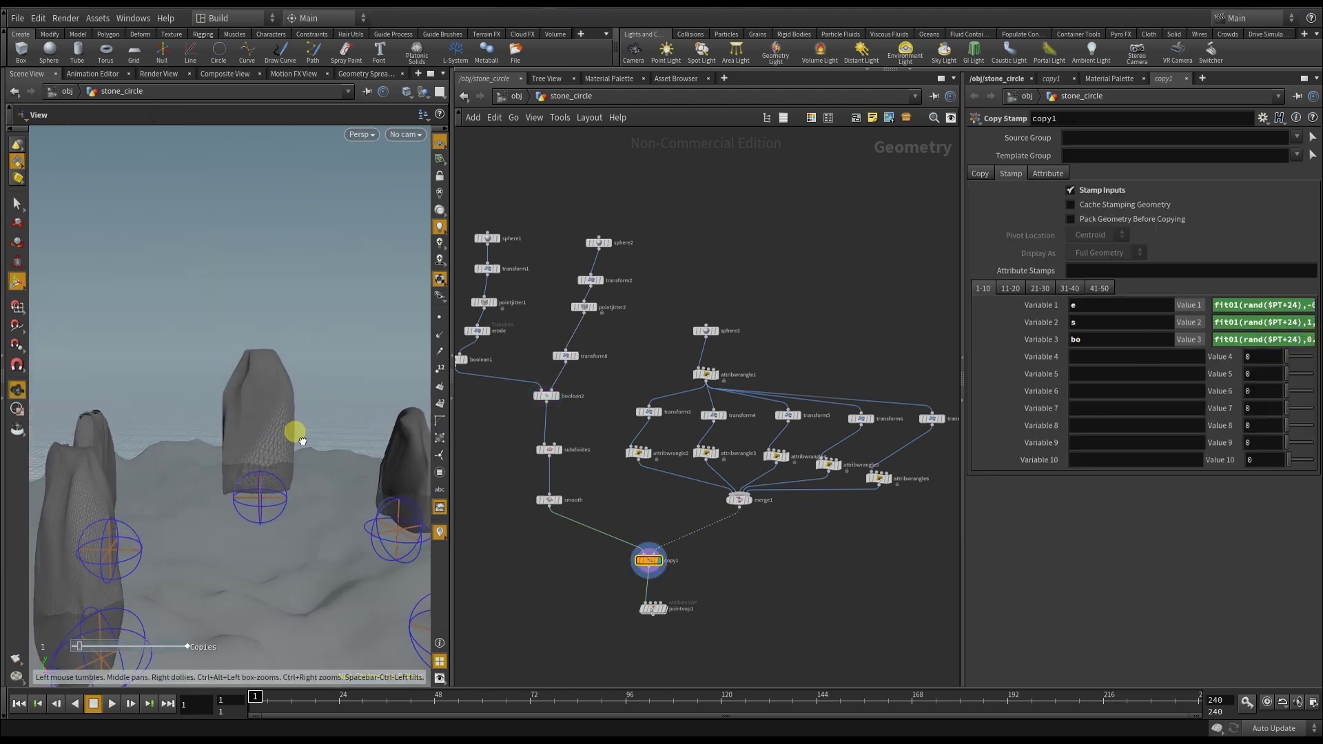
{"action": "left_click", "coordinate": [1130, 354]}
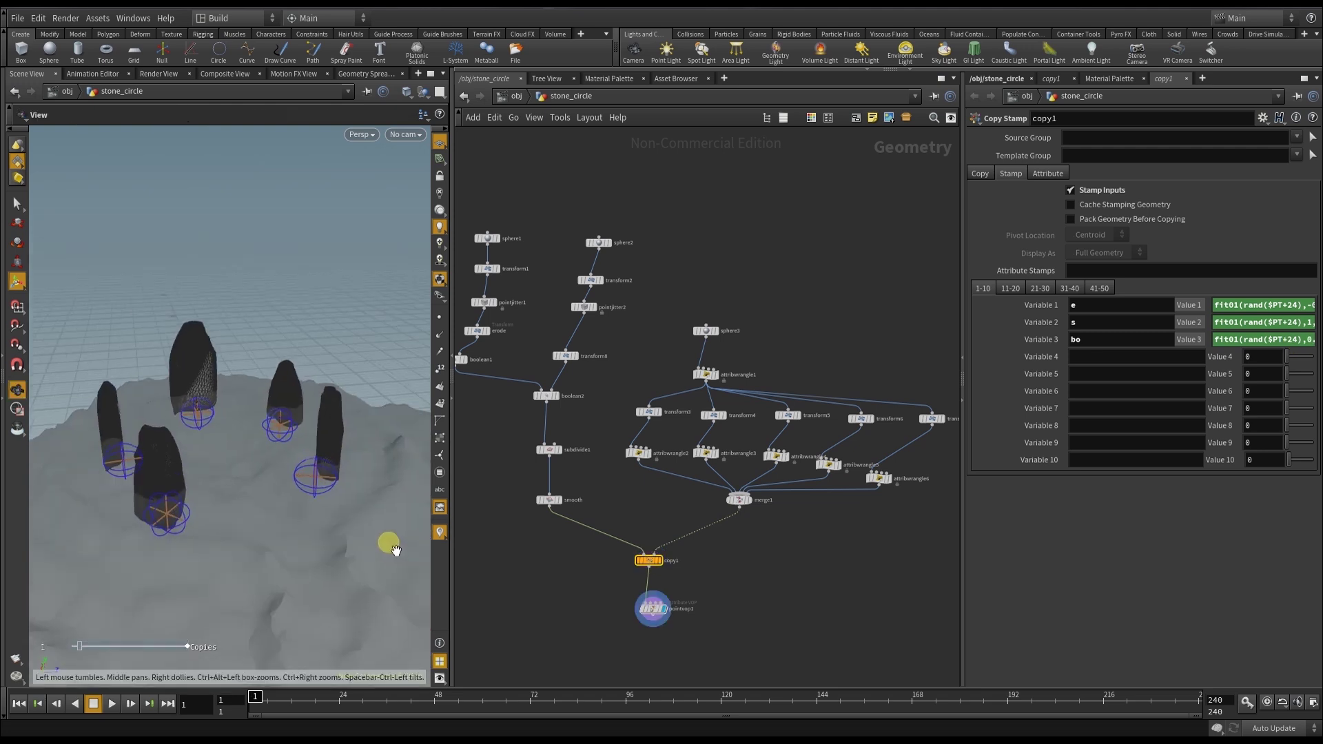
{"action": "left_click_drag", "start_coordinate": [383, 540], "coordinate": [599, 635]}
Step: Show pointvop1's stones, then view Main_Island and stone_circle from the object level
{"action": "left_click", "coordinate": [655, 611]}
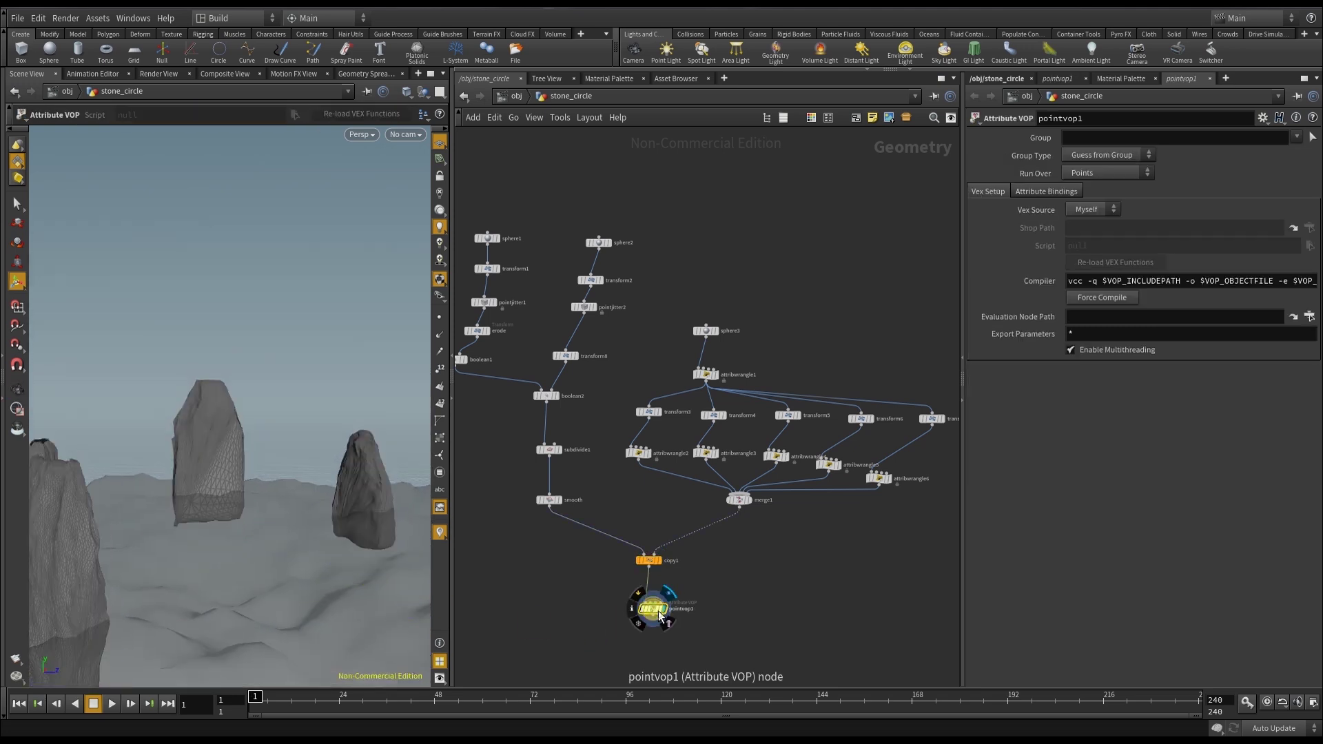
{"action": "left_click_drag", "start_coordinate": [320, 592], "coordinate": [213, 573]}
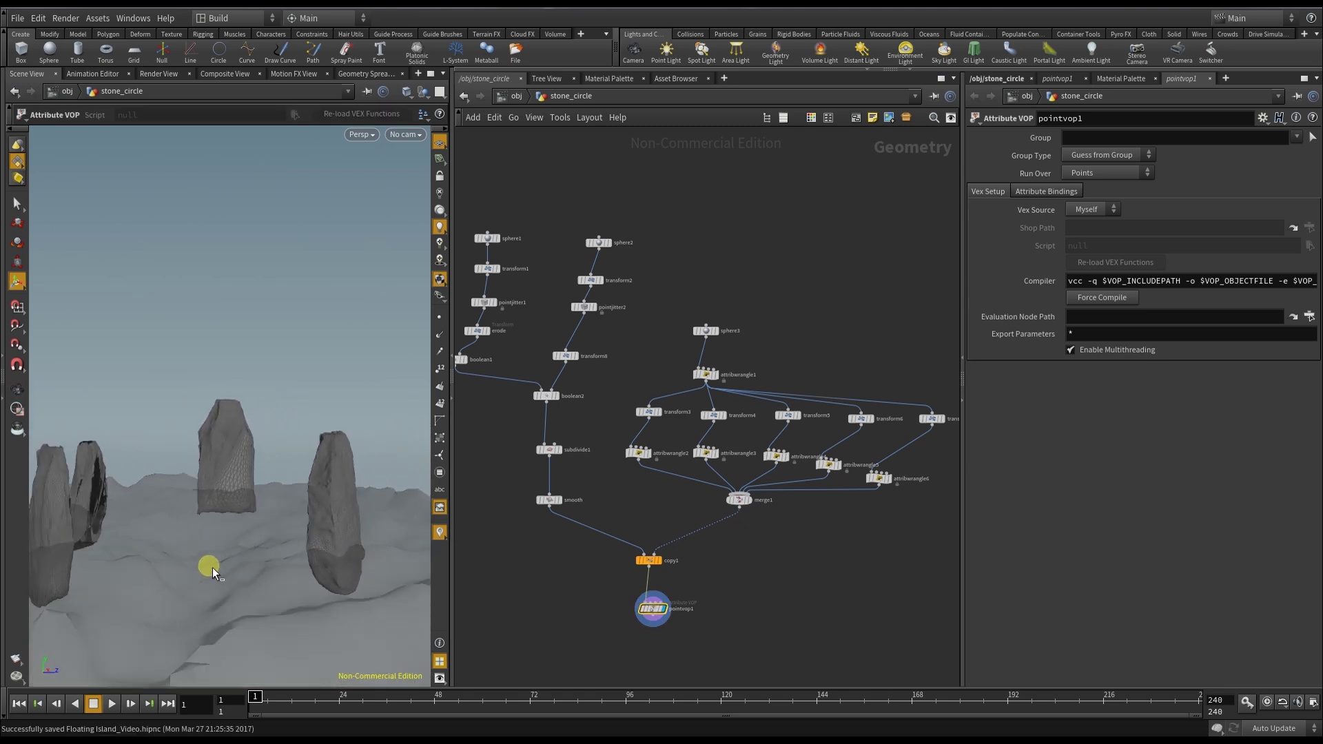
{"action": "key", "text": "u"}
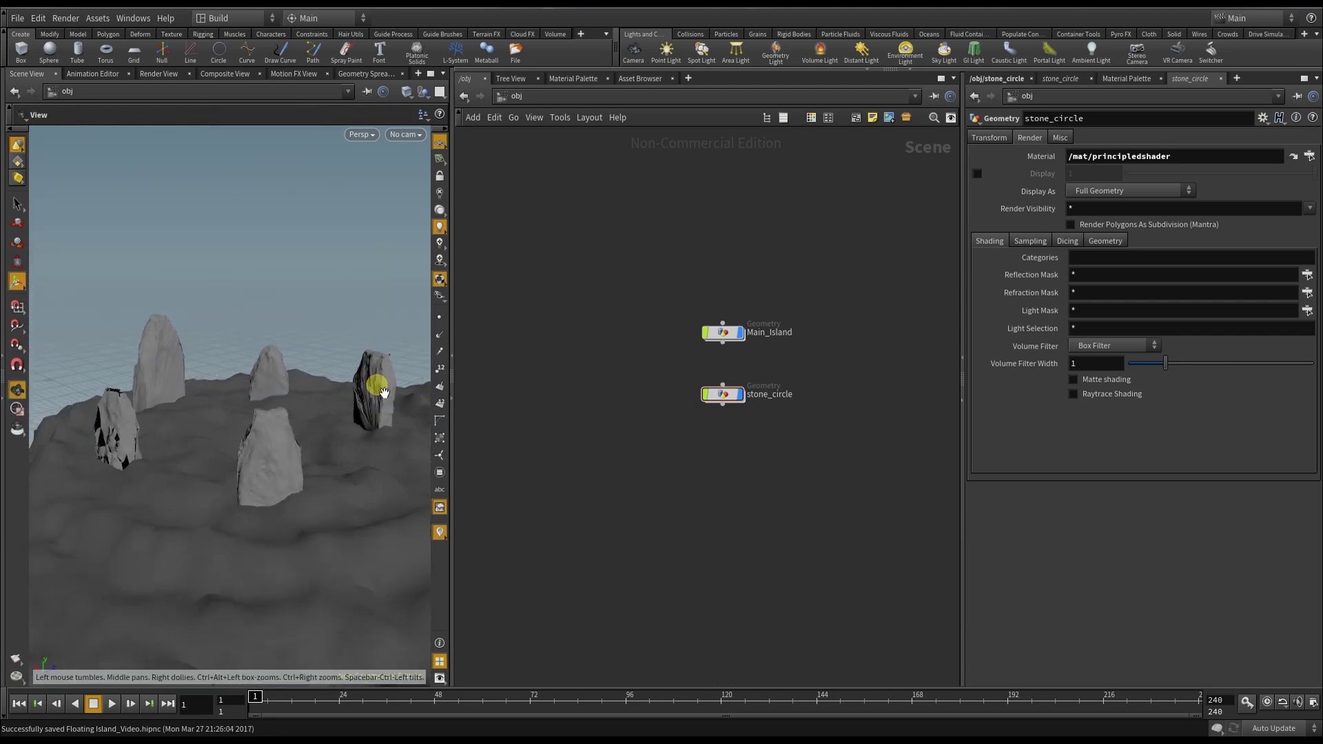
{"action": "scroll", "coordinate": [383, 392], "scroll_direction": "down", "scroll_amount": 5}
{"action": "left_click_drag", "start_coordinate": [381, 381], "coordinate": [368, 459]}
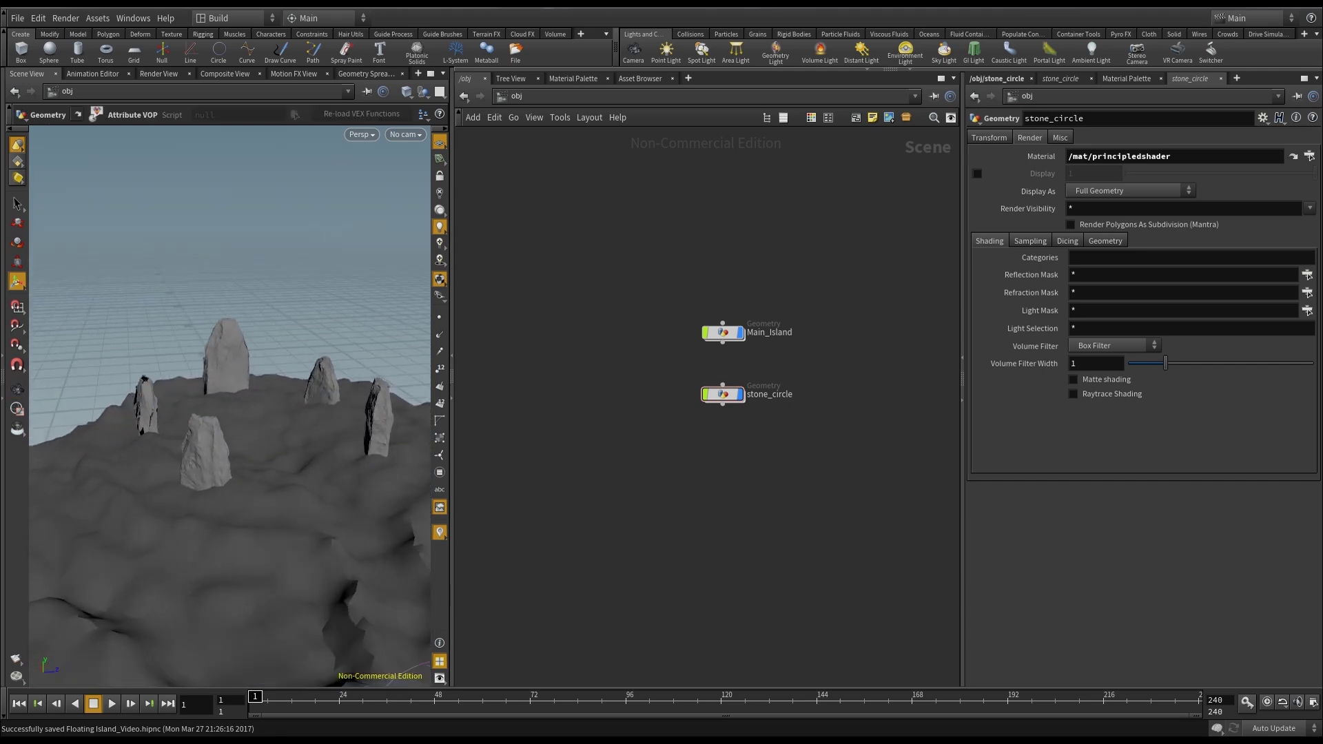